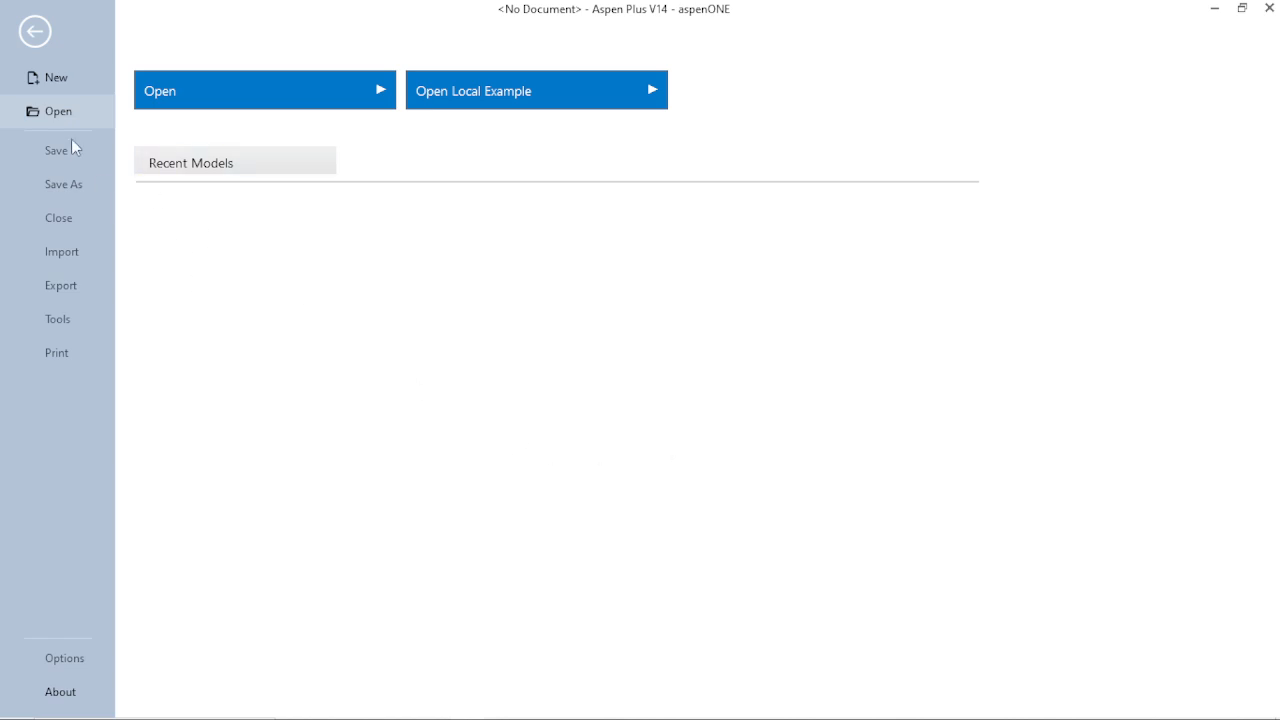
# - Show the new-file templates and review the details of each Chemicals template with English units
pyautogui.click(58, 78)
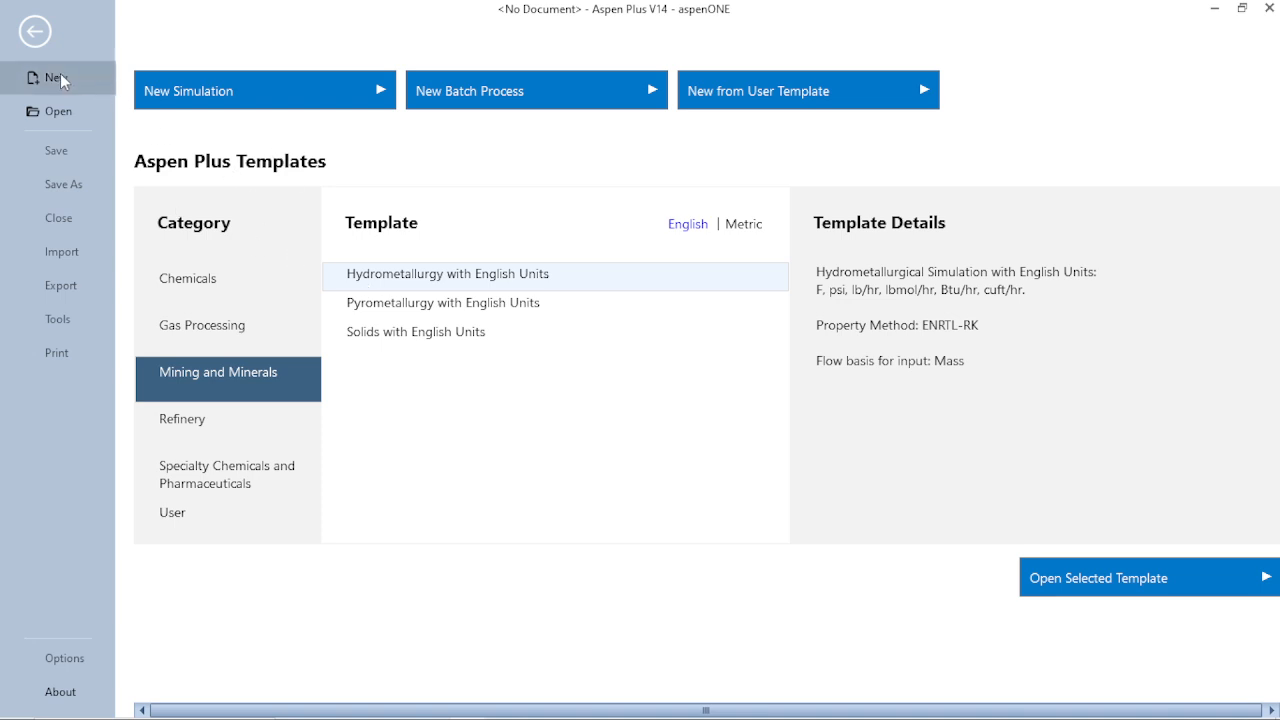
pyautogui.click(167, 284)
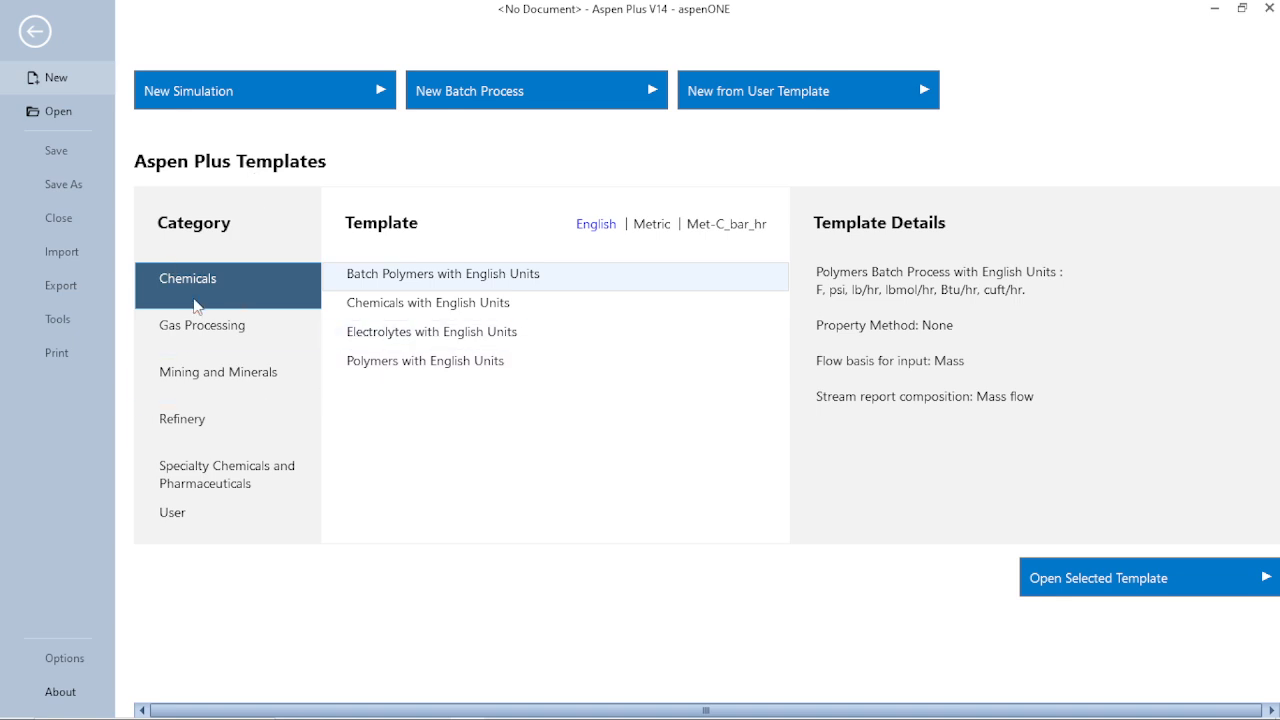
pyautogui.click(381, 316)
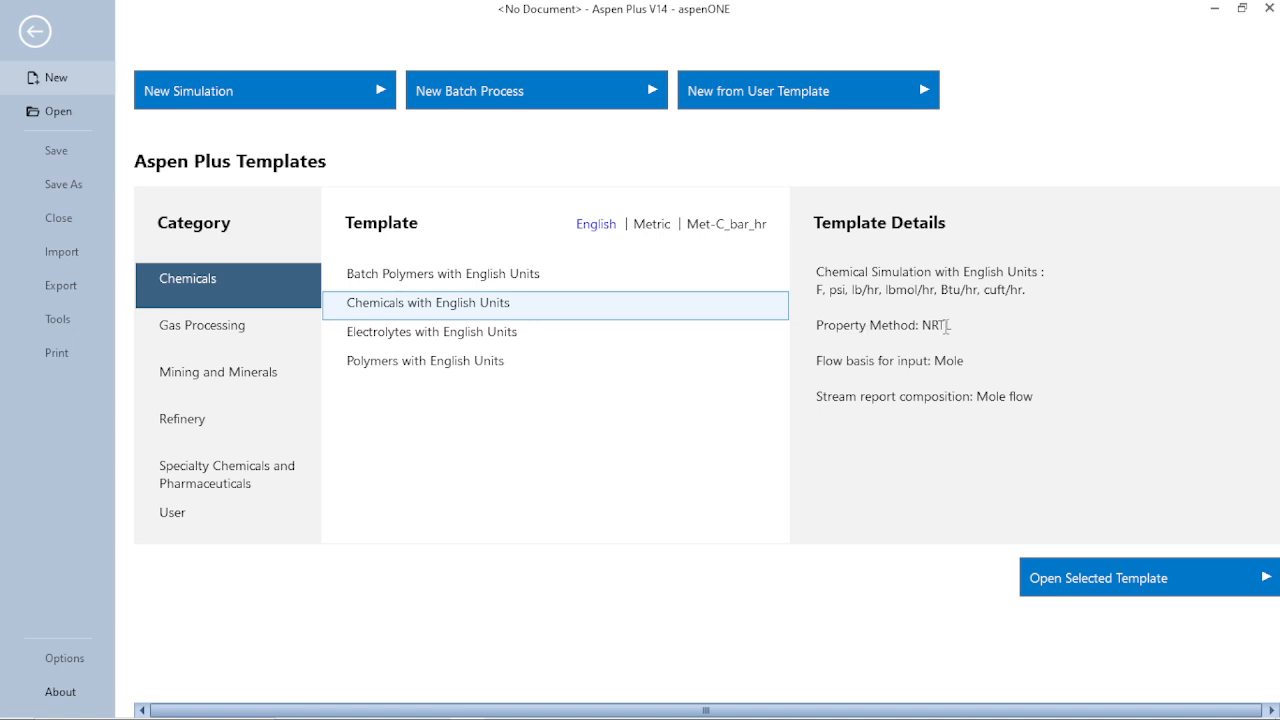
pyautogui.click(465, 280)
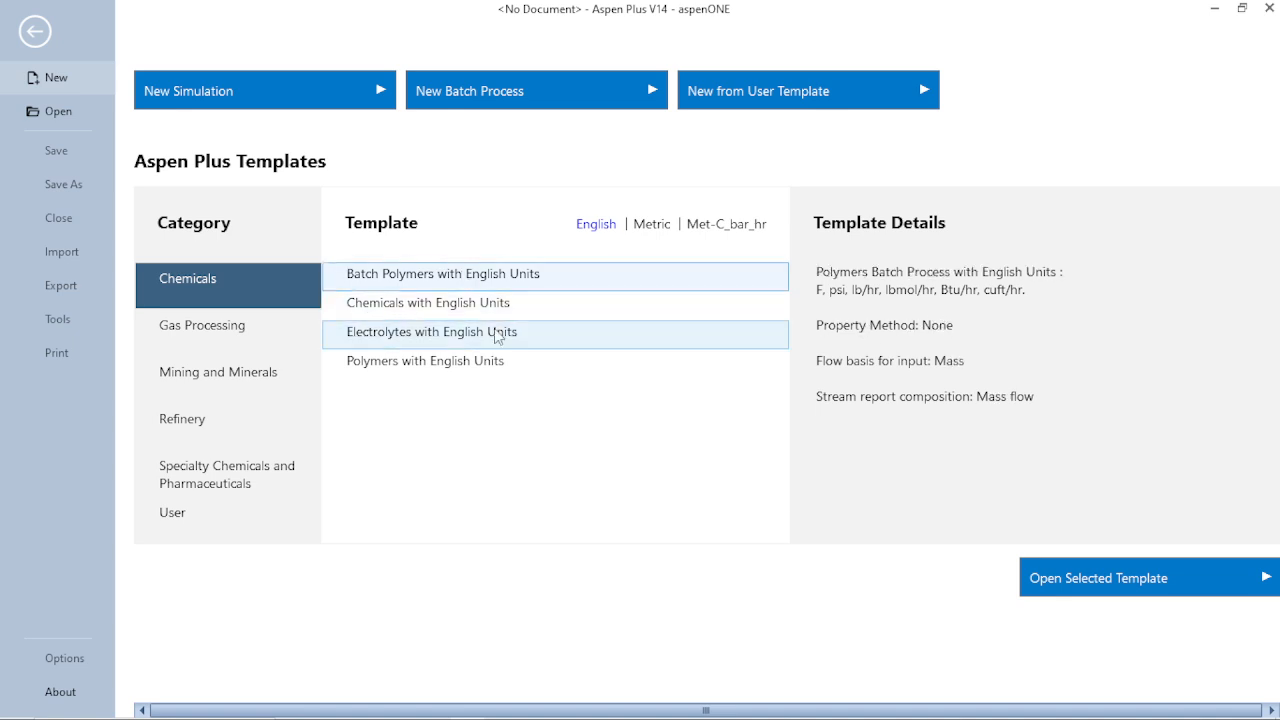
pyautogui.click(465, 306)
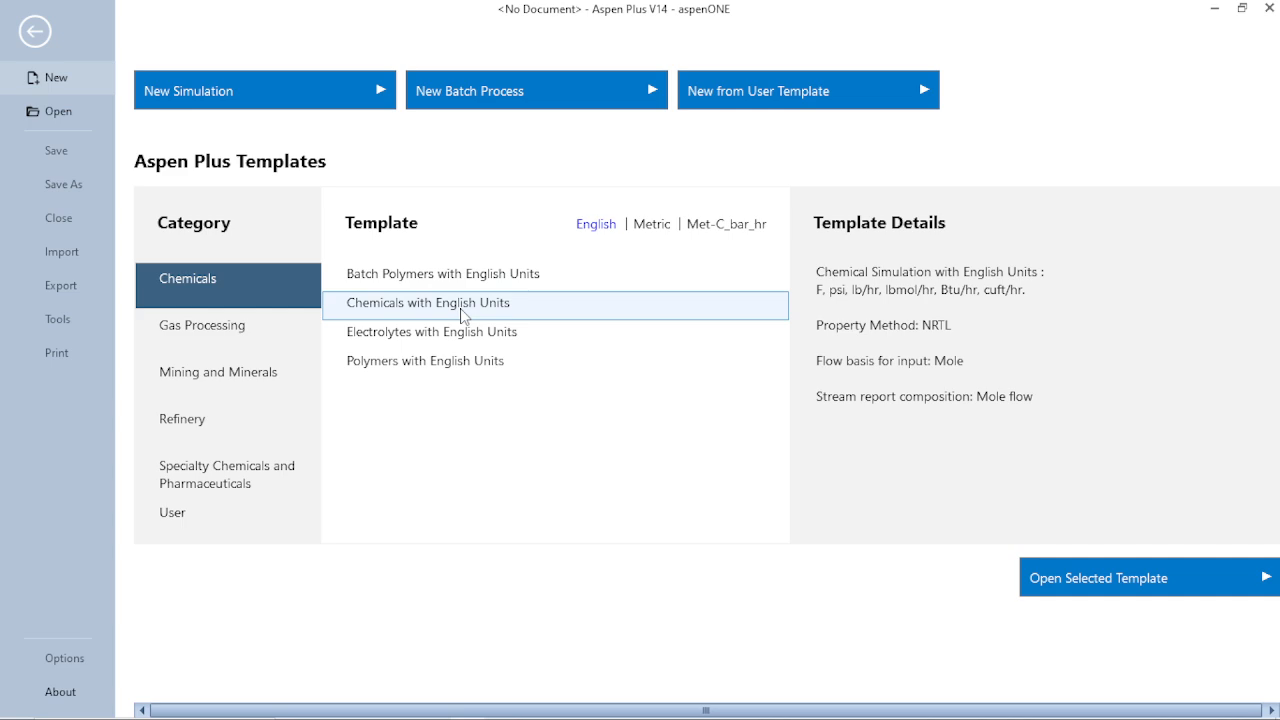
pyautogui.click(540, 344)
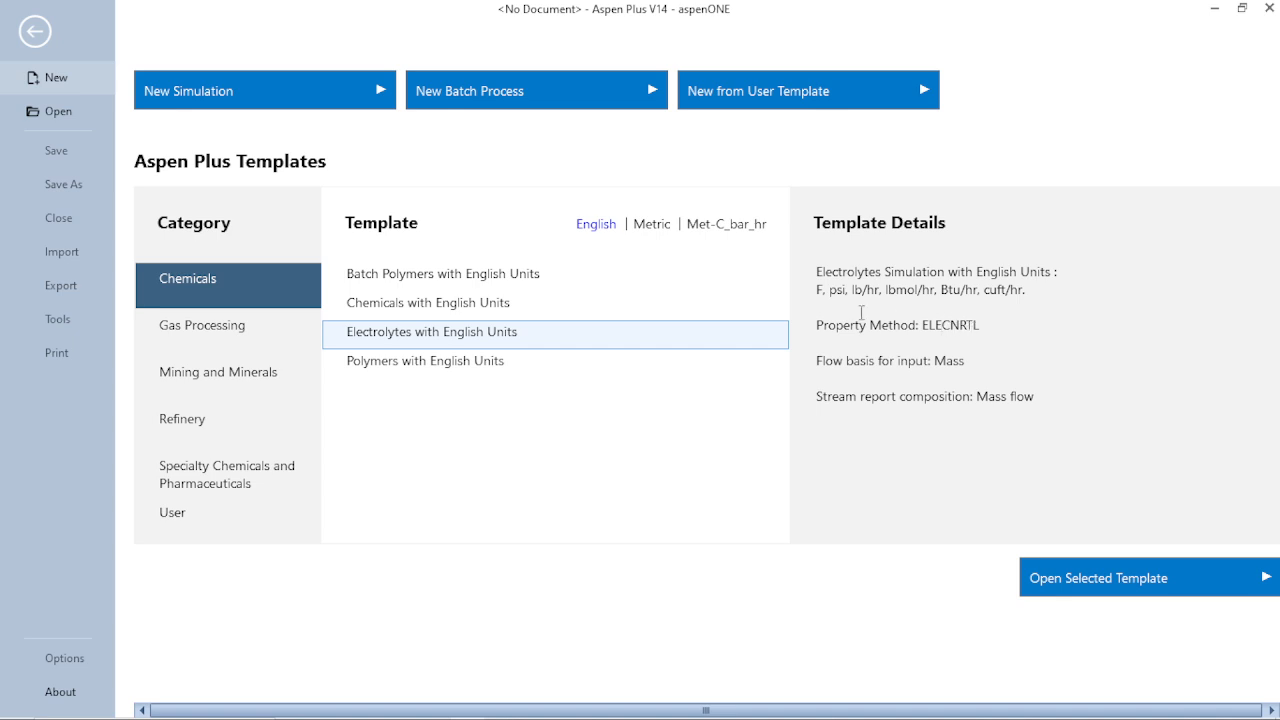
pyautogui.click(431, 367)
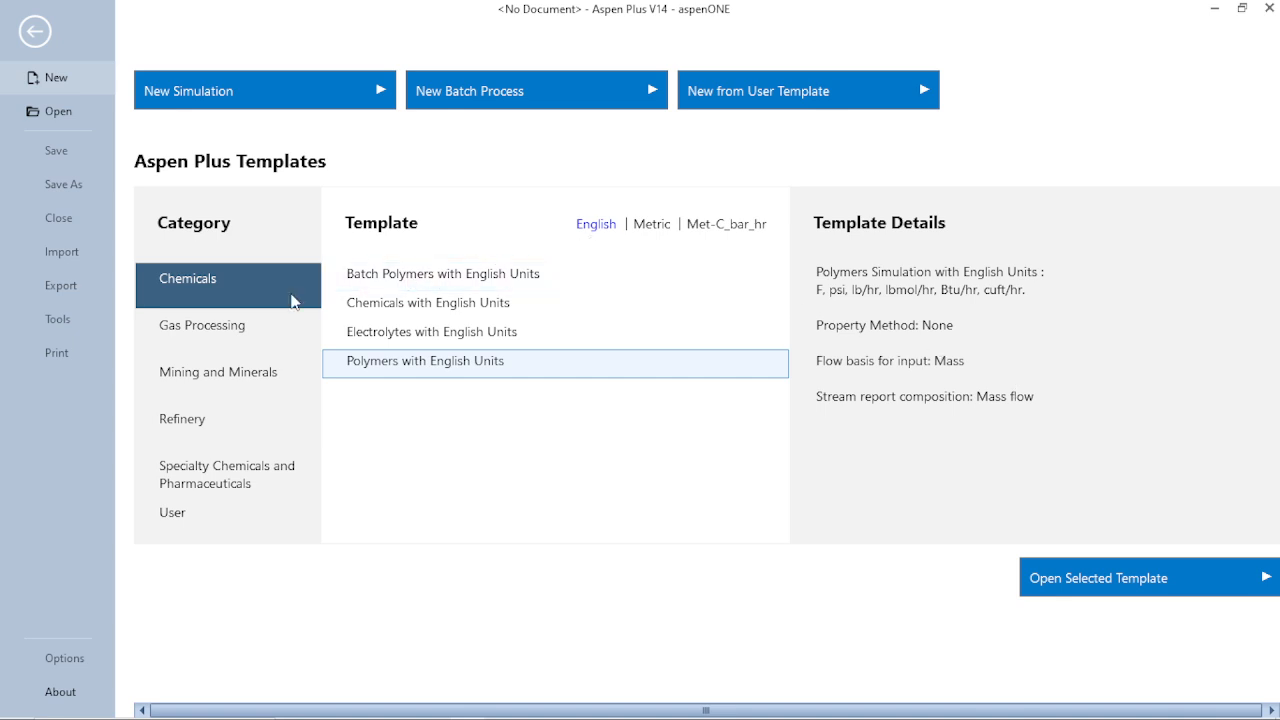
# - Compare the details of the Air Separation and Gas Processing templates in the Gas Processing category
pyautogui.click(230, 318)
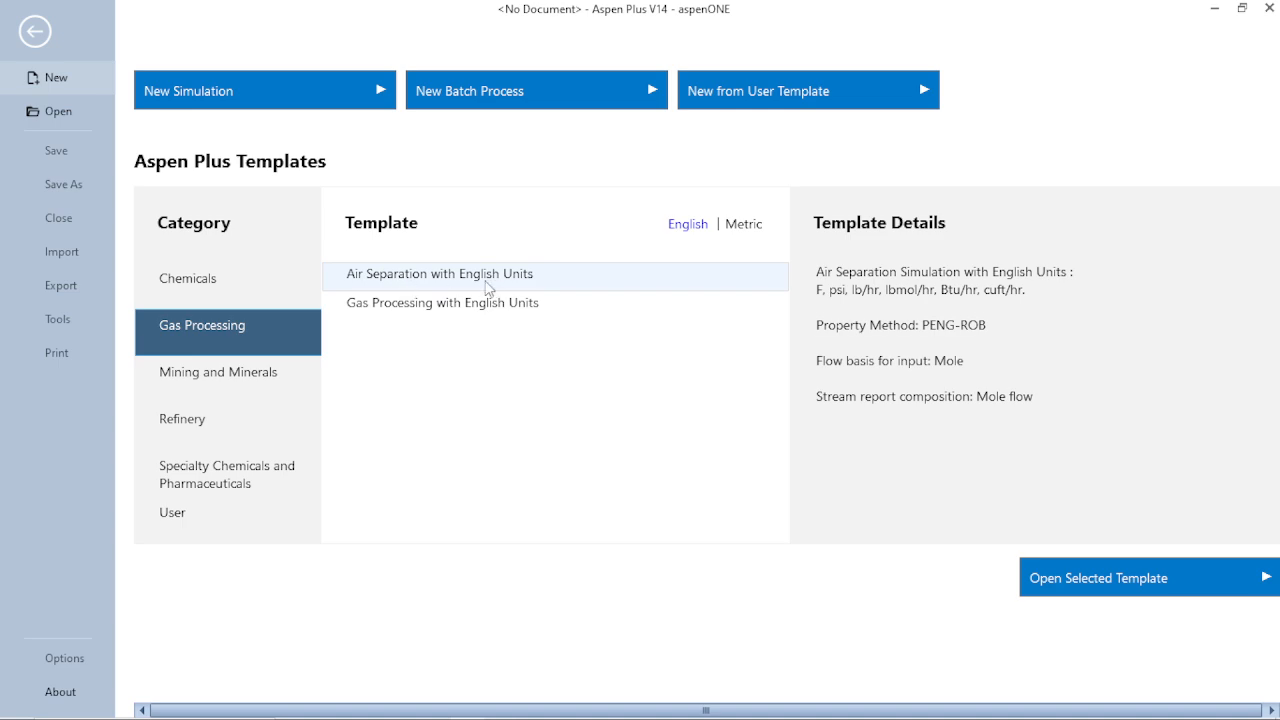
pyautogui.click(400, 305)
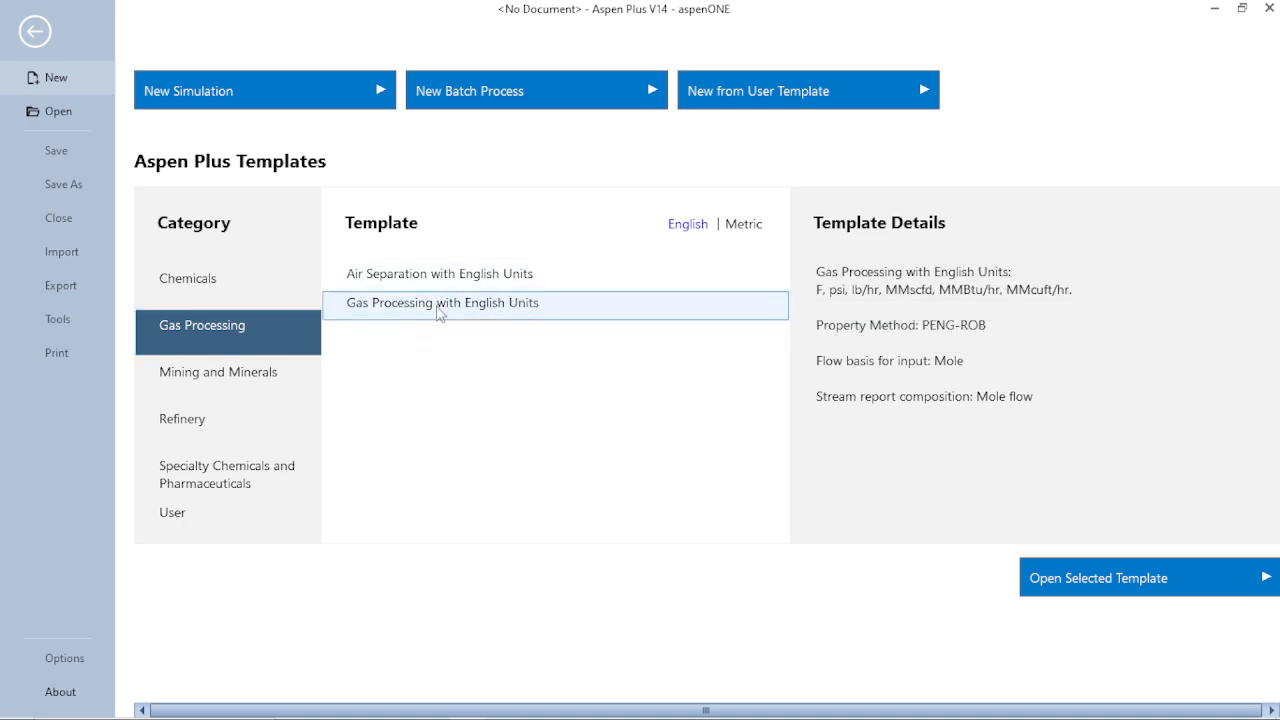
pyautogui.click(416, 282)
pyautogui.click(414, 305)
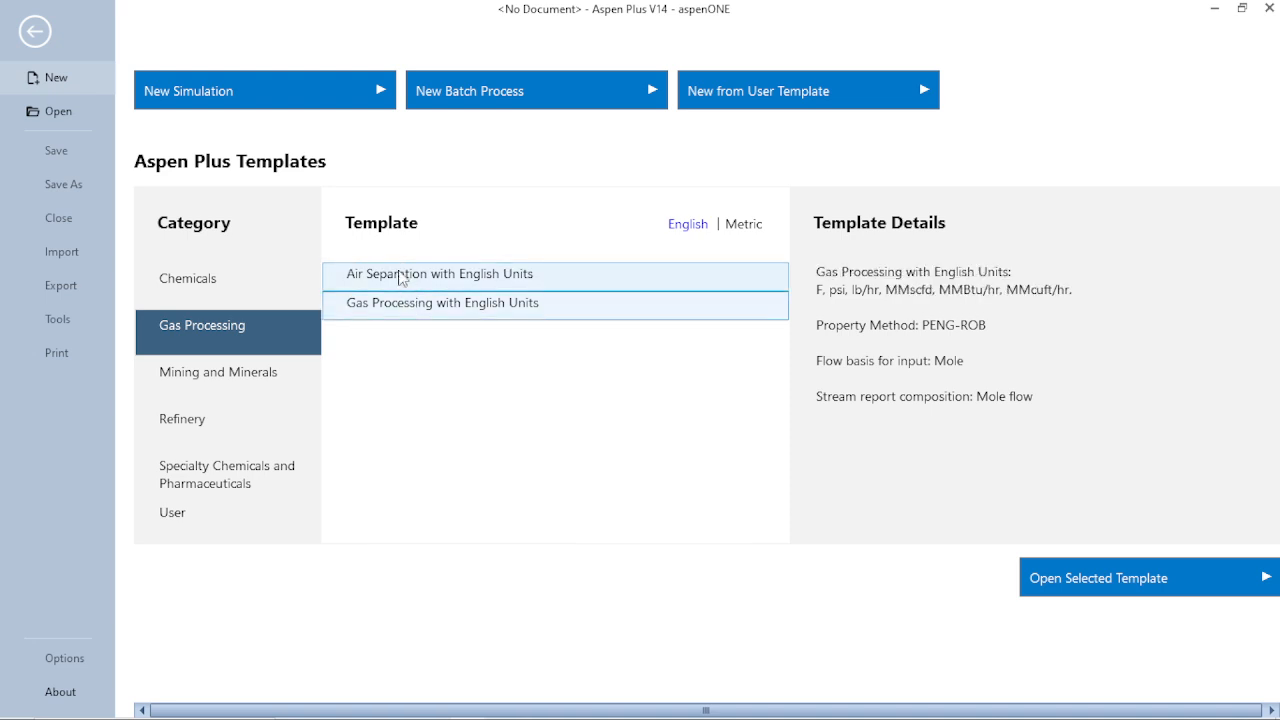
pyautogui.click(402, 276)
pyautogui.click(414, 308)
pyautogui.click(409, 277)
pyautogui.click(462, 312)
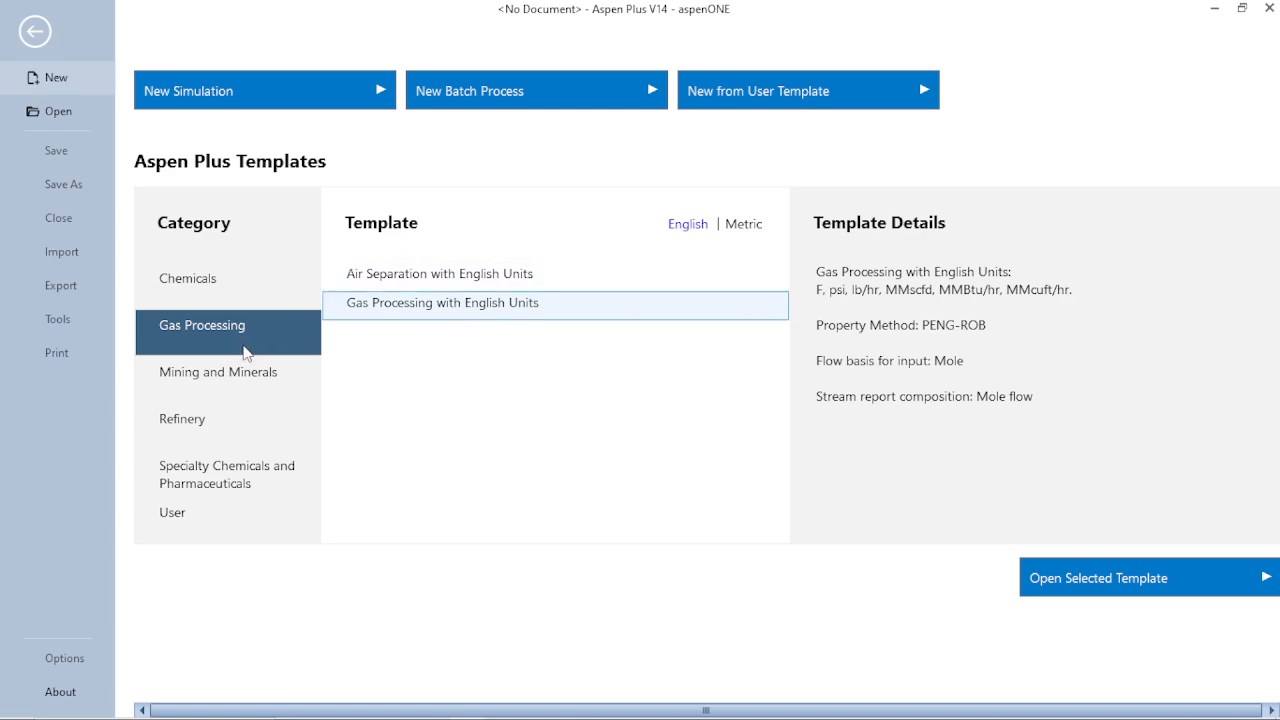
# - Review the Pyrometallurgy and Solids template details in the Mining and Minerals category
pyautogui.click(203, 378)
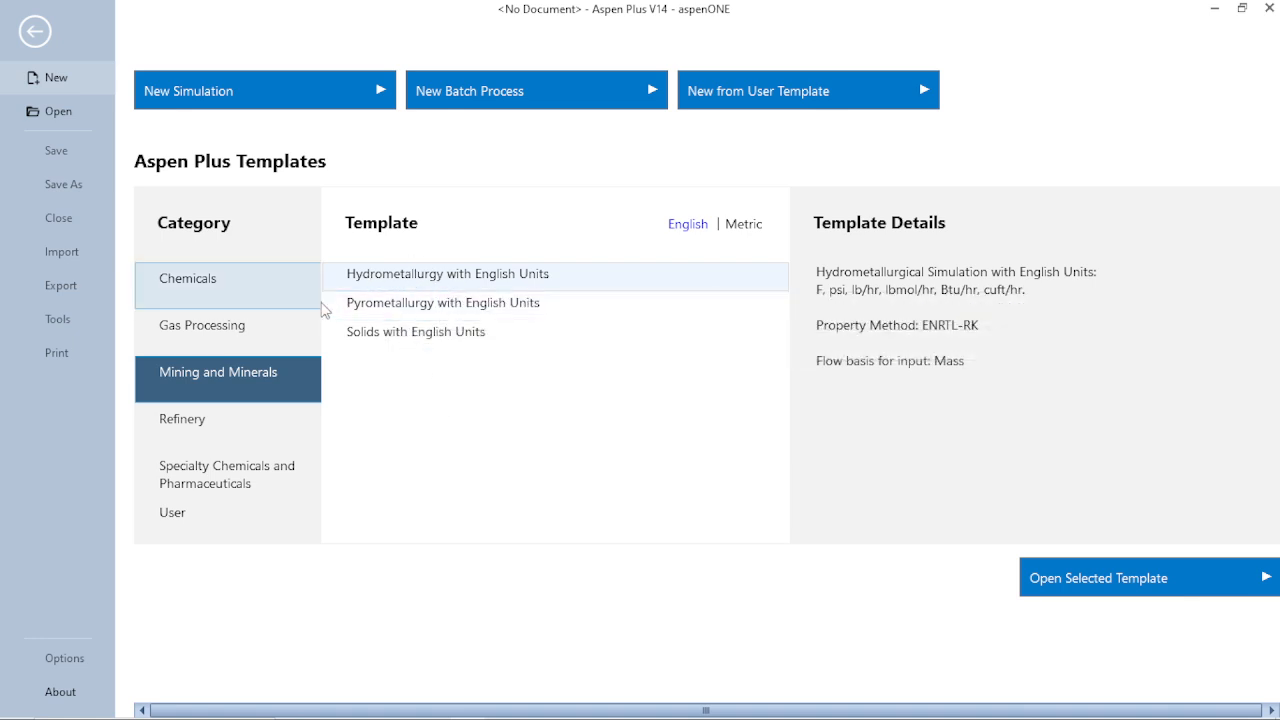
pyautogui.click(400, 307)
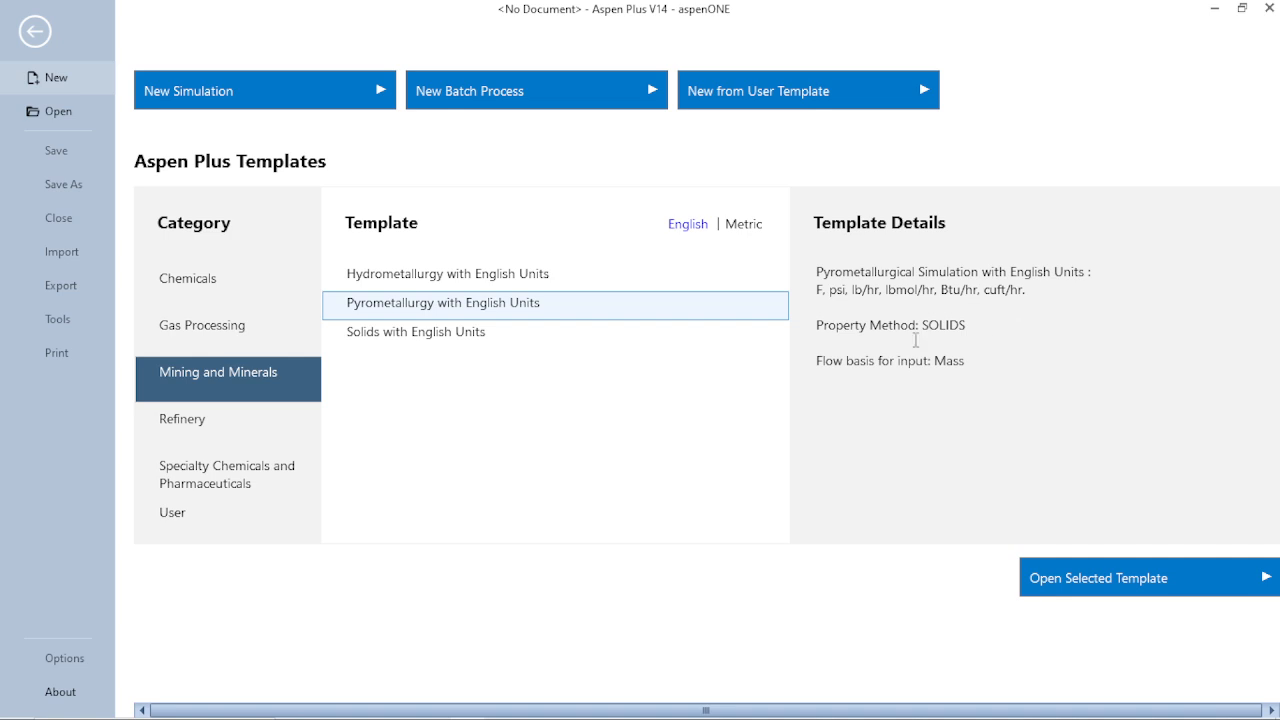
pyautogui.click(427, 341)
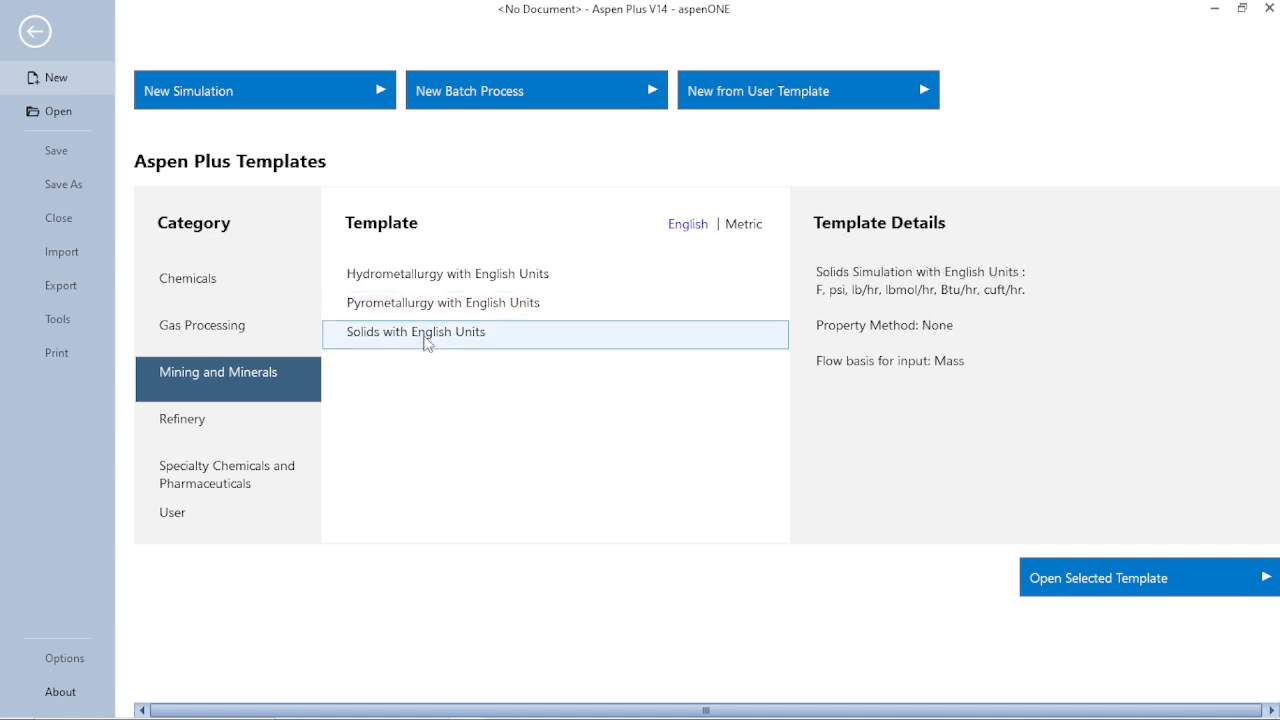
# - Examine the Refinery templates and read the full details of Aromatics - BTX Column and Extraction
pyautogui.click(211, 423)
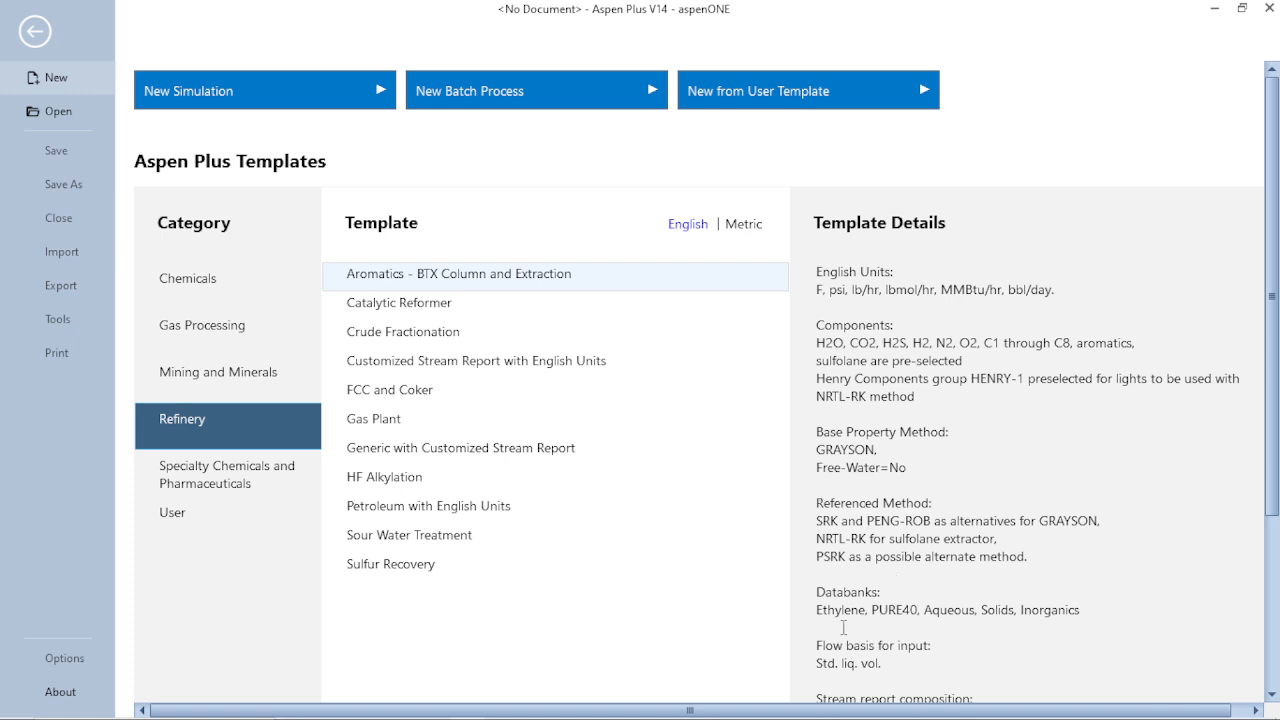
pyautogui.scroll(-3, 843, 627)
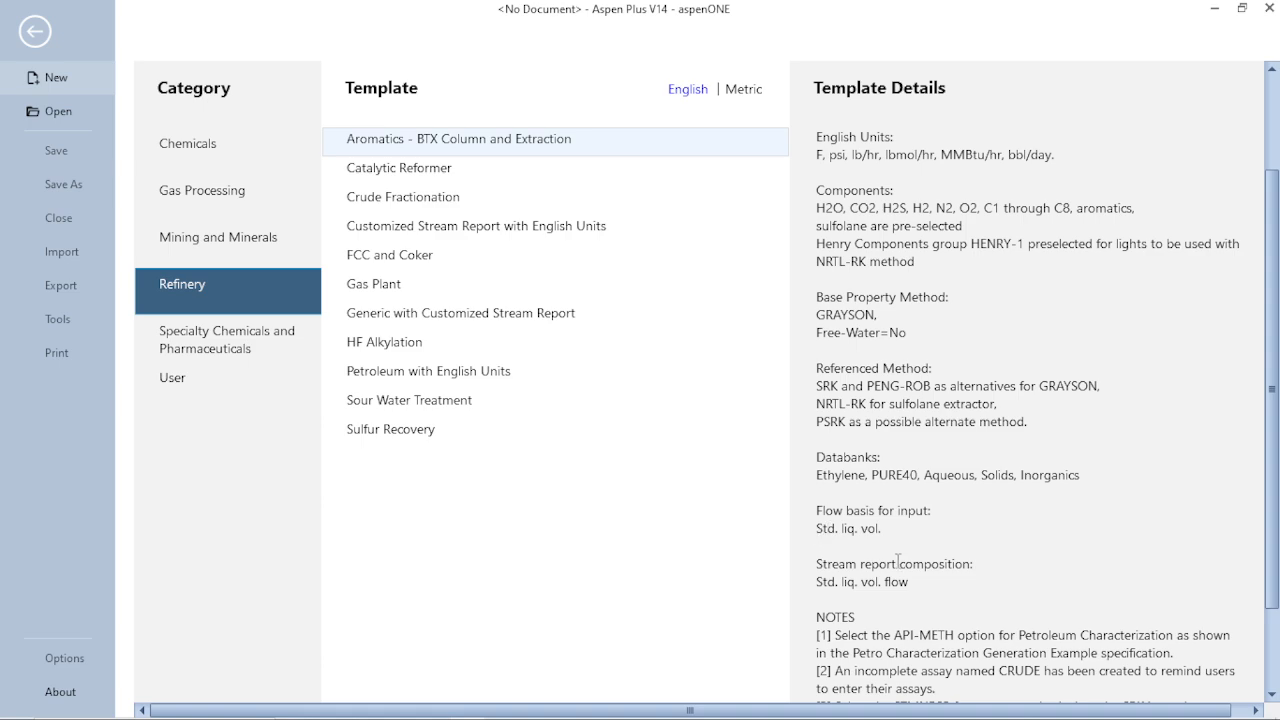
pyautogui.scroll(-3, 898, 562)
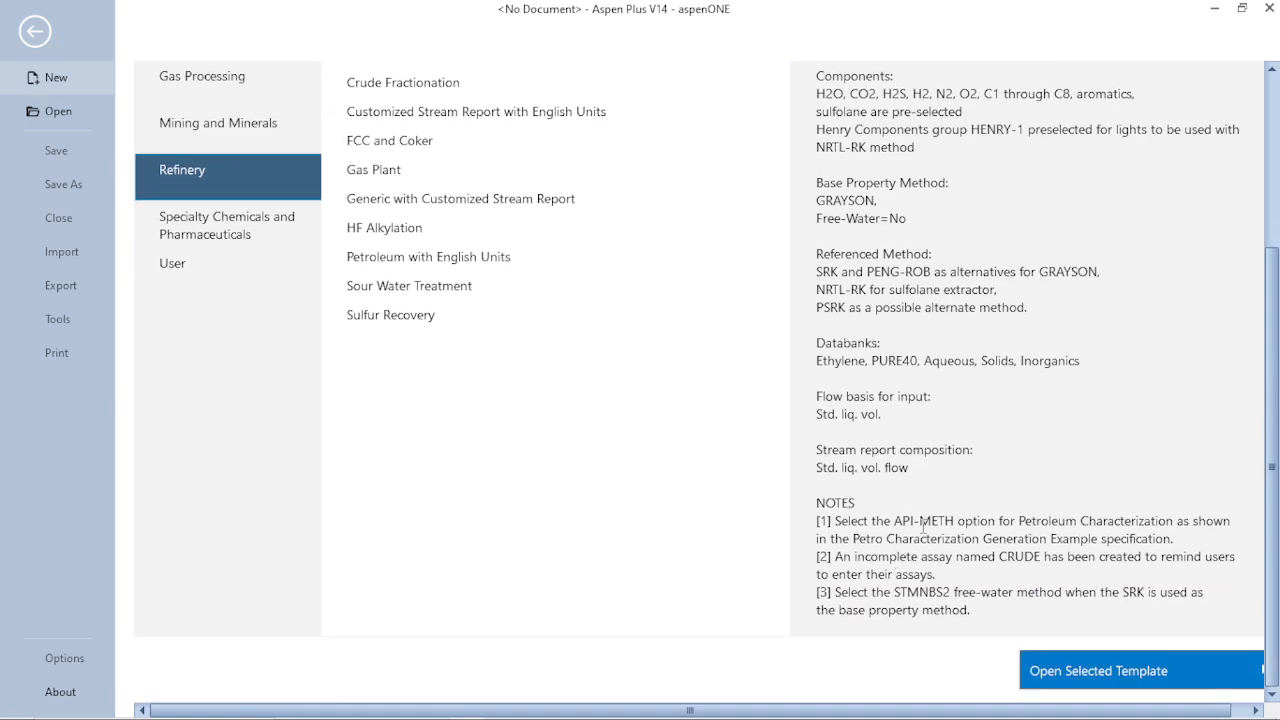
pyautogui.scroll(6, 741, 395)
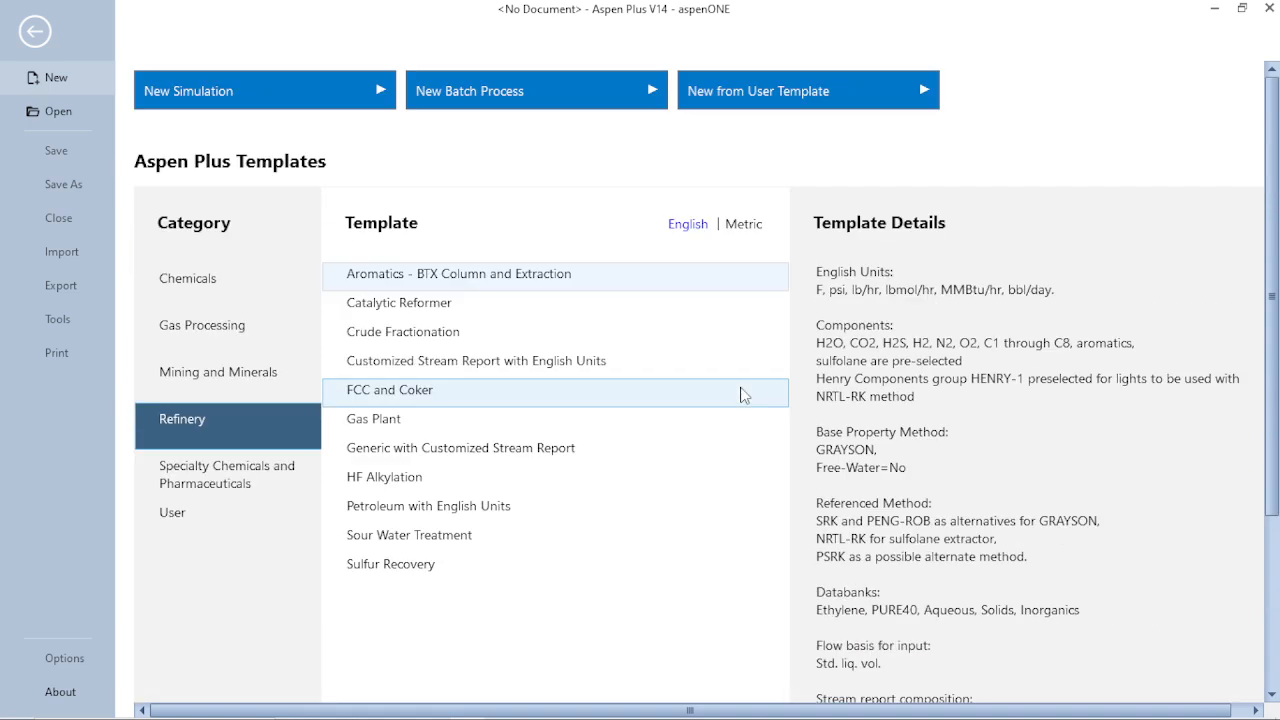
# - Review the template details in Specialty Chemicals and Pharmaceuticals, including the bio-process, biomass, pharmaceutical and specialty chemical templates
pyautogui.click(228, 488)
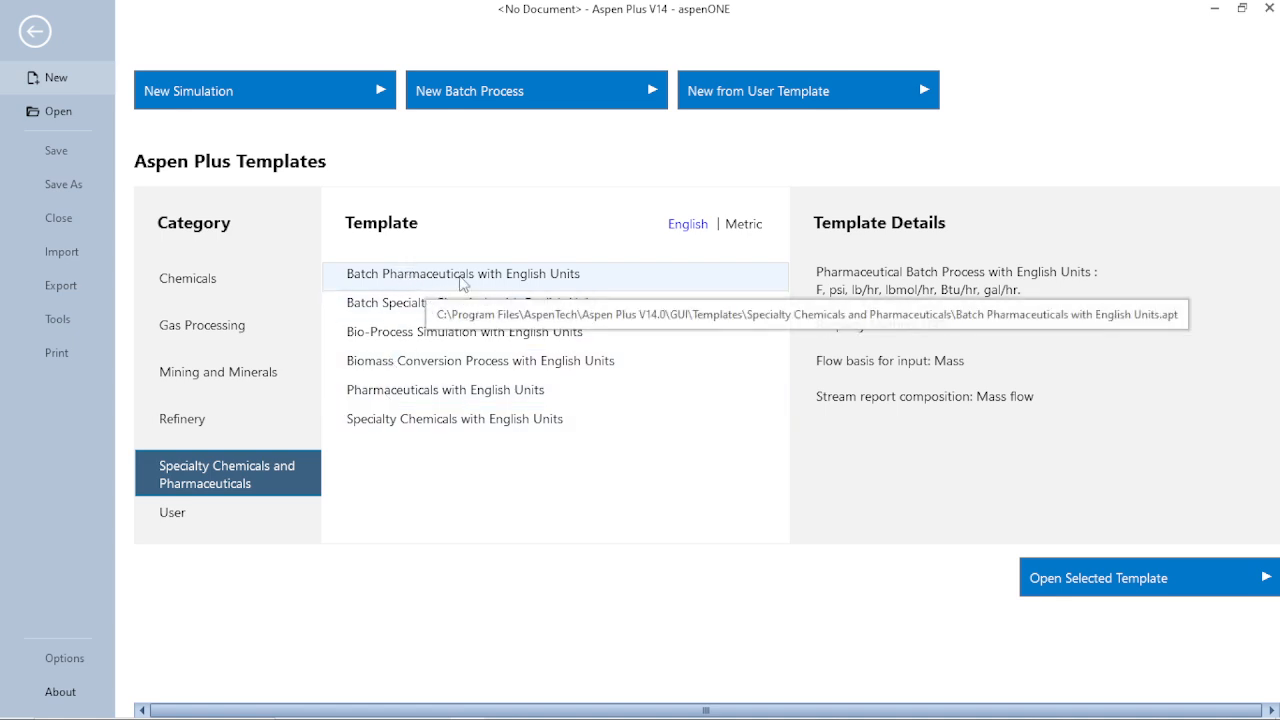
pyautogui.click(418, 313)
pyautogui.click(415, 336)
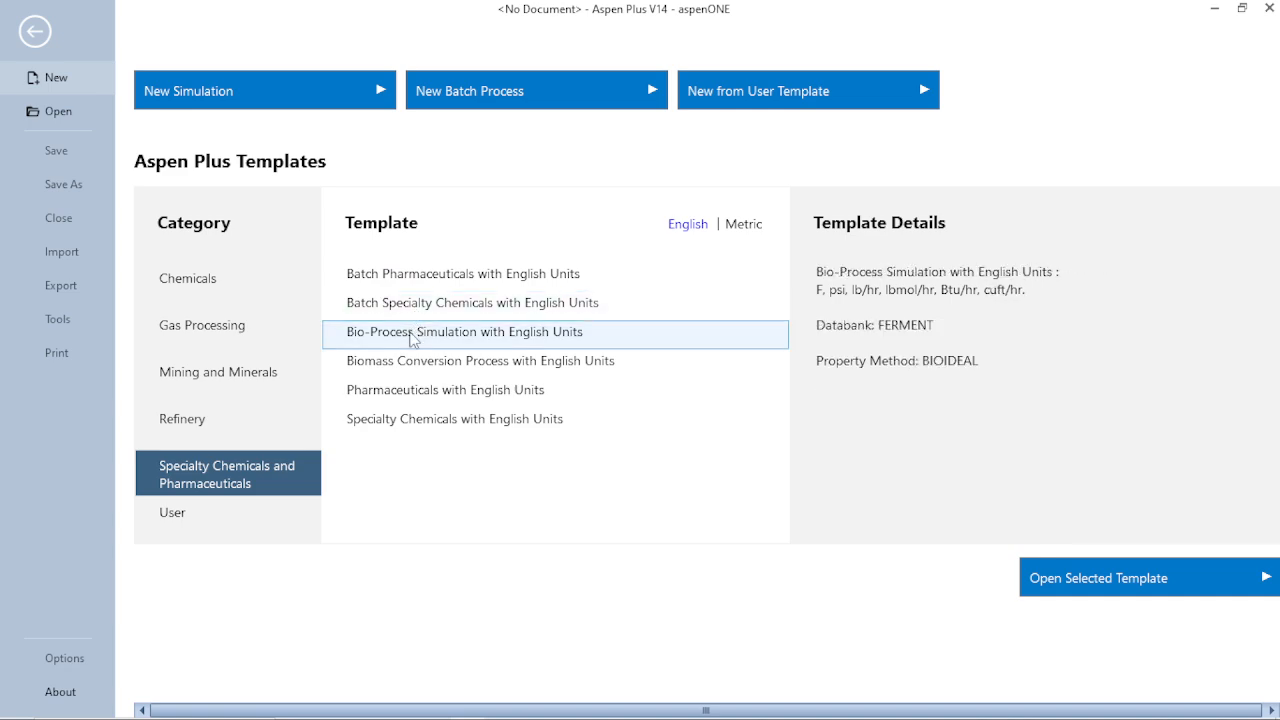
pyautogui.click(428, 370)
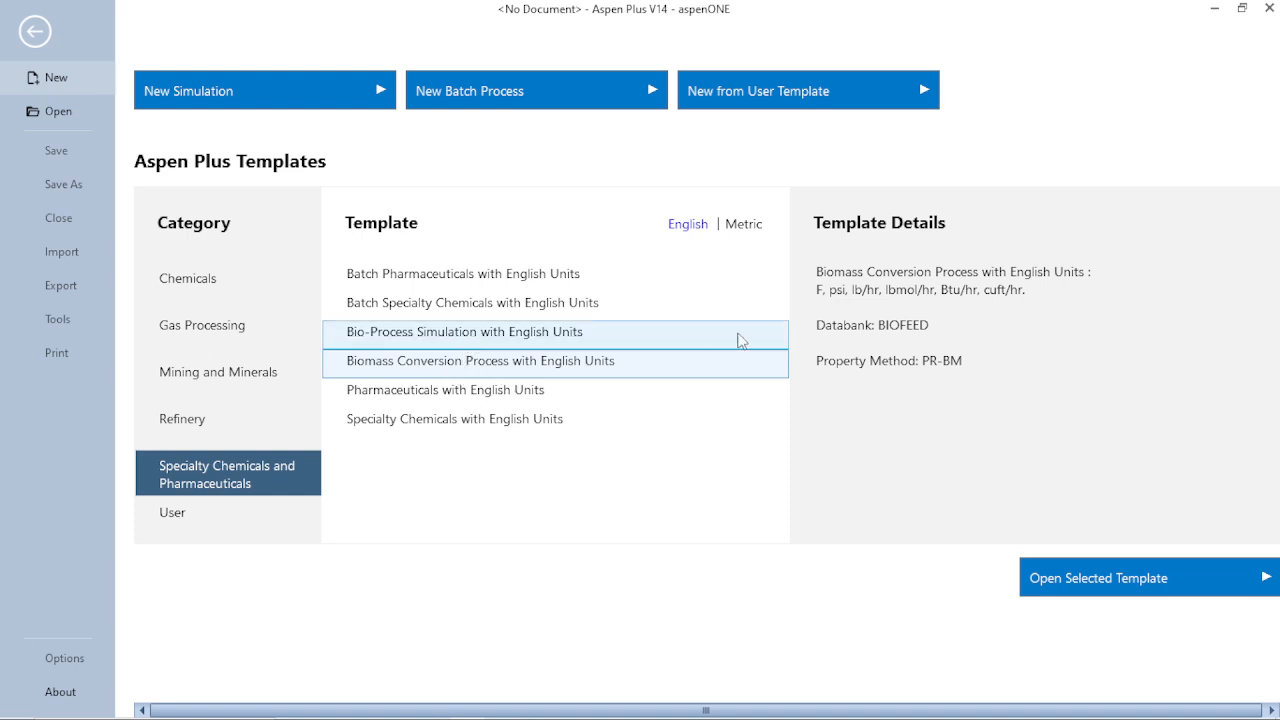
pyautogui.click(650, 332)
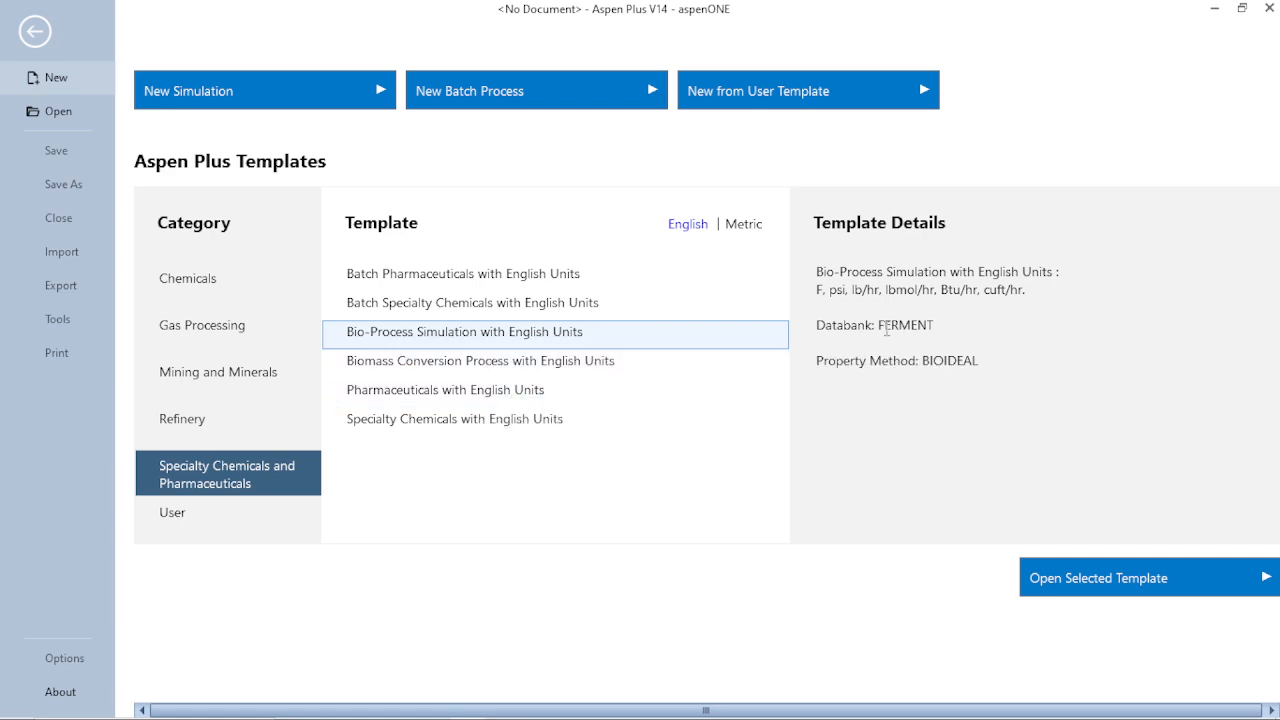
pyautogui.click(428, 403)
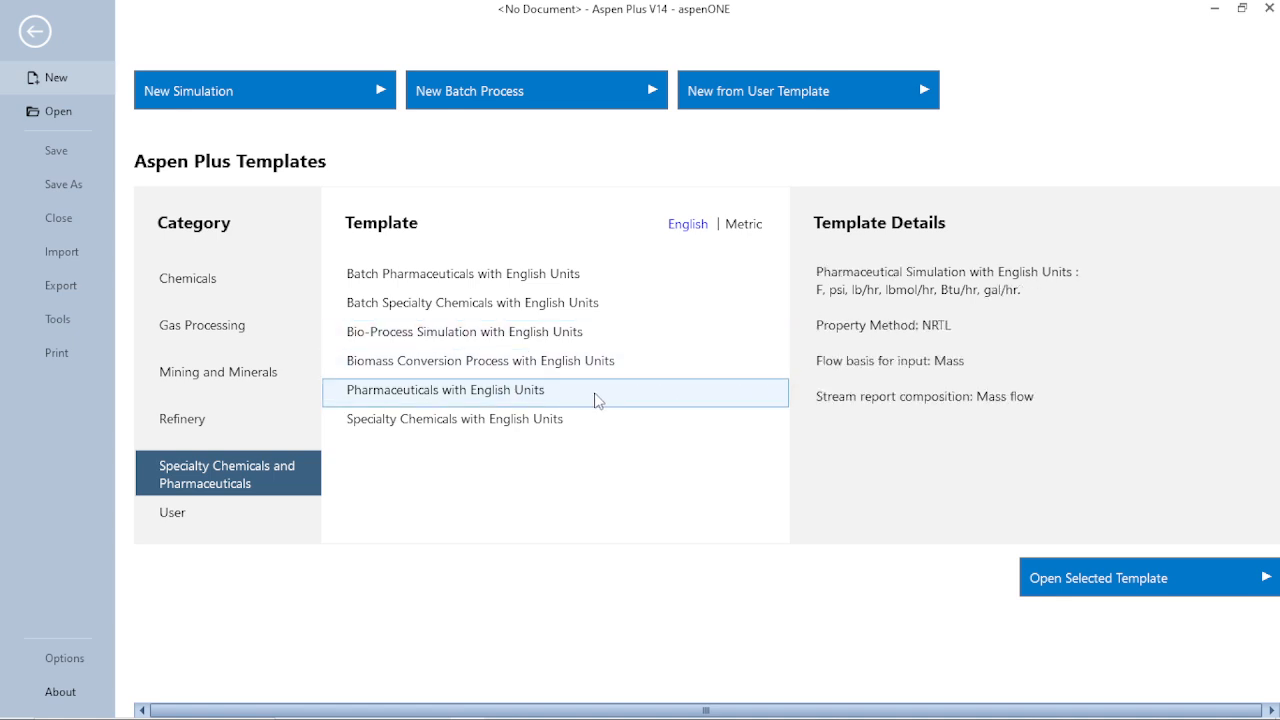
pyautogui.click(511, 422)
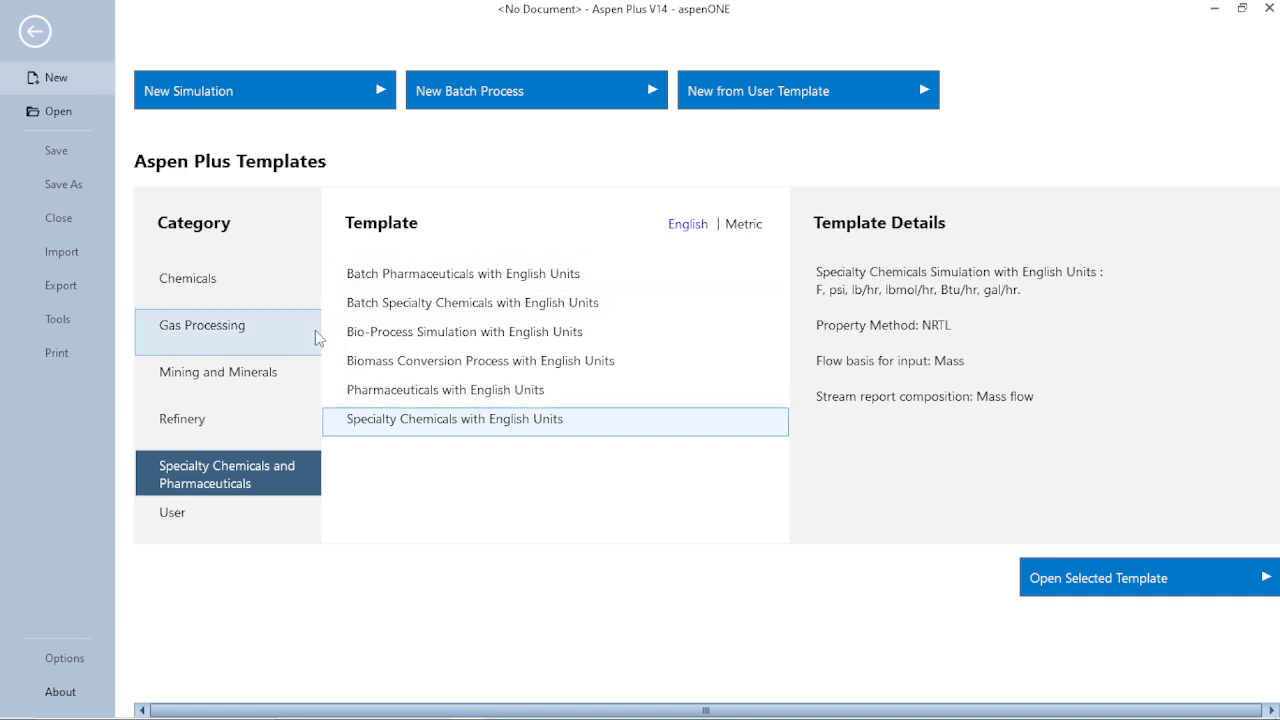
# - View the User category's general template and return to the Chemicals templates
pyautogui.click(219, 283)
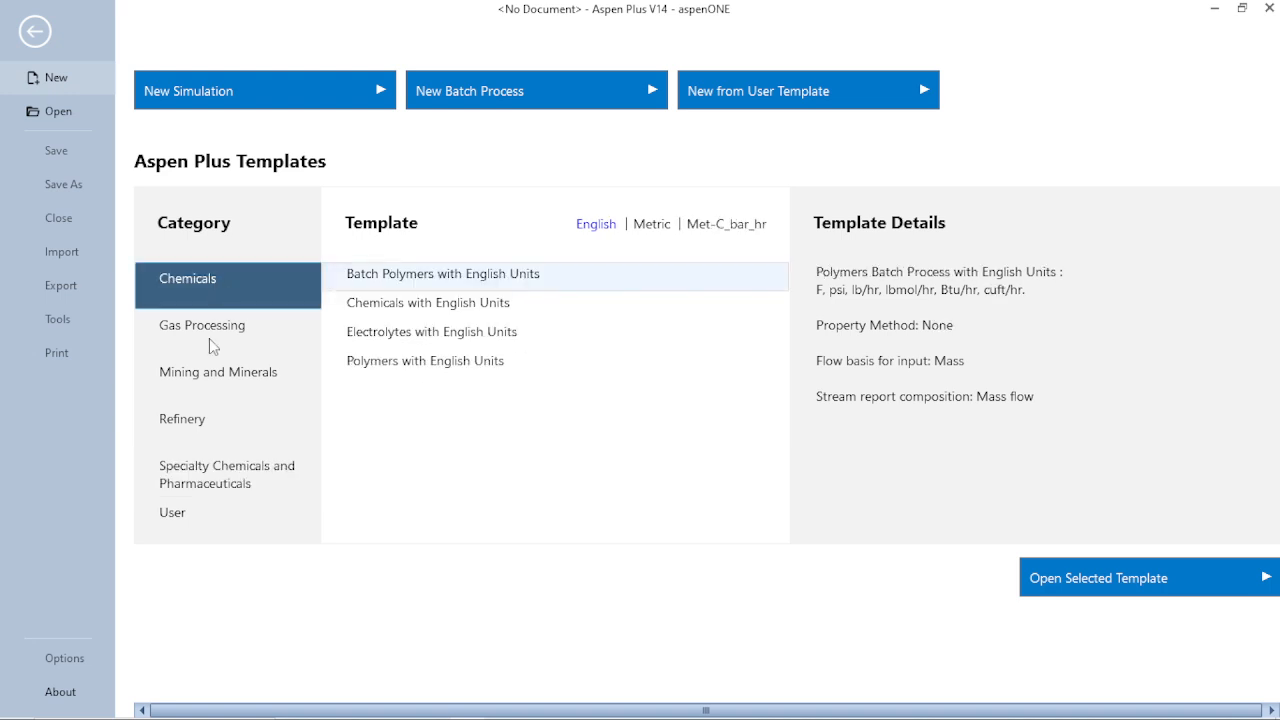
pyautogui.click(197, 524)
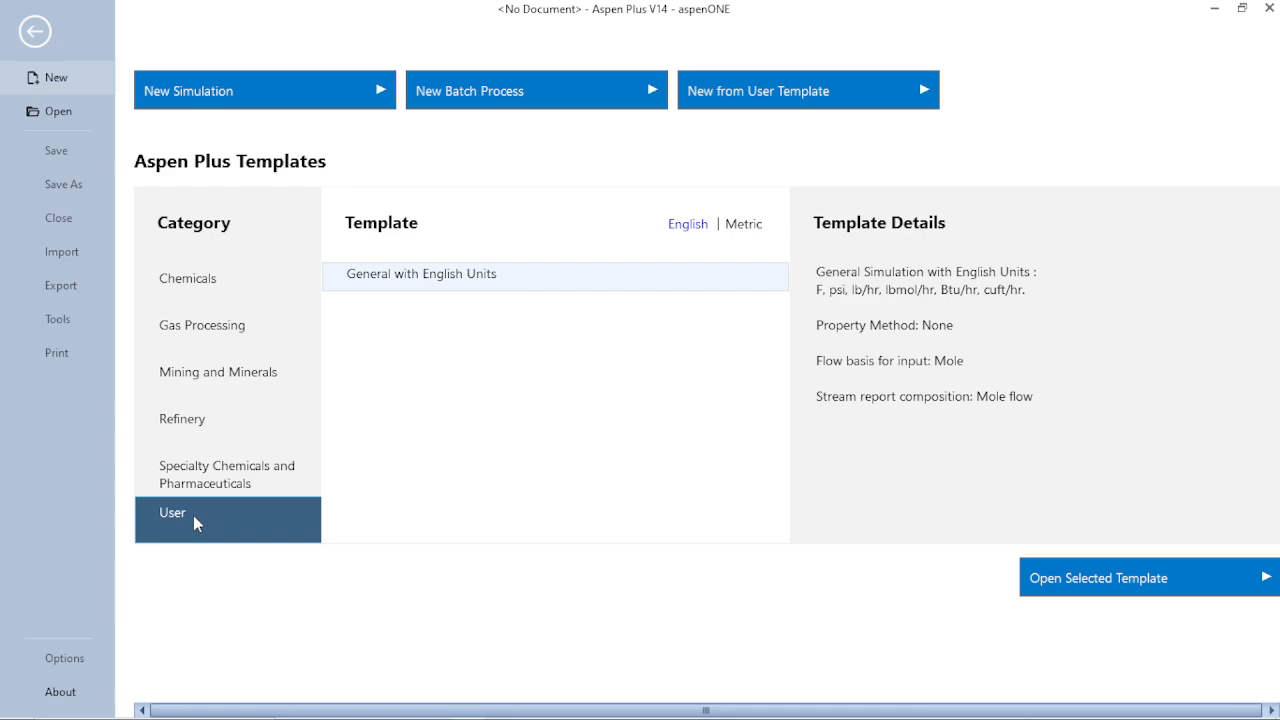
pyautogui.click(210, 290)
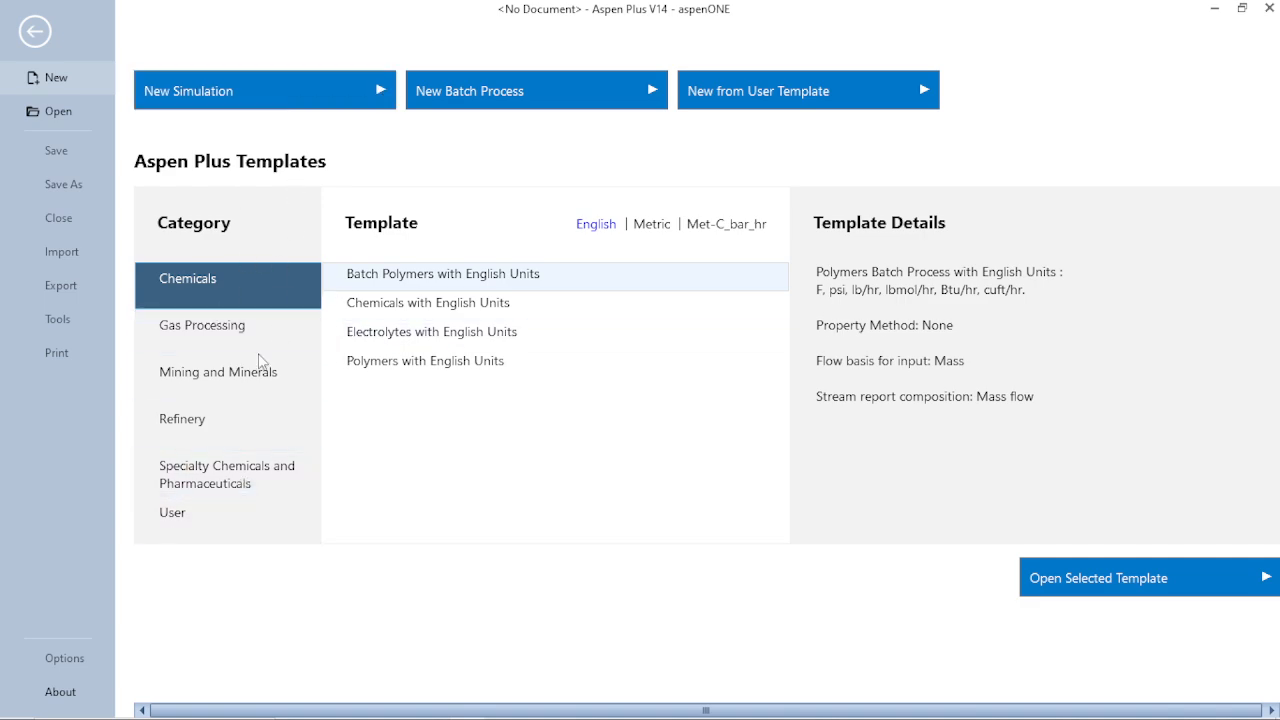
# - Create a new simulation and look through its properties navigation tree
pyautogui.click(383, 92)
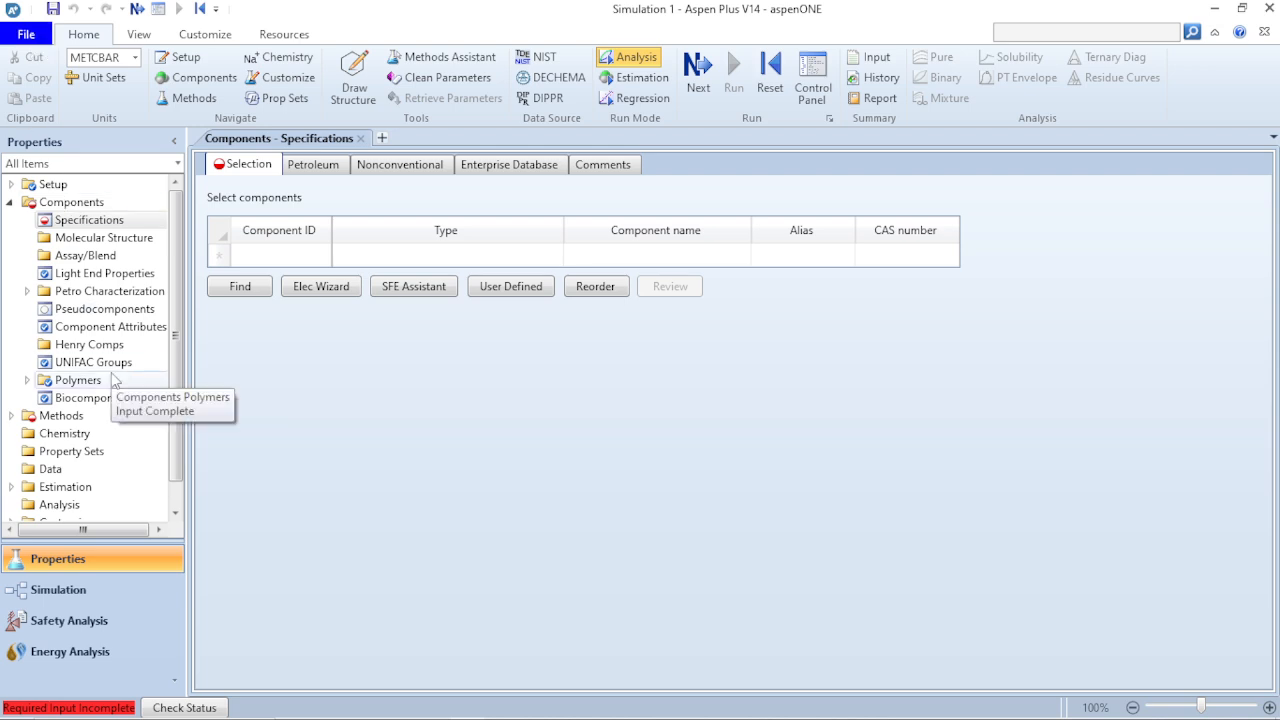
pyautogui.scroll(-1, 107, 452)
pyautogui.scroll(1, 110, 460)
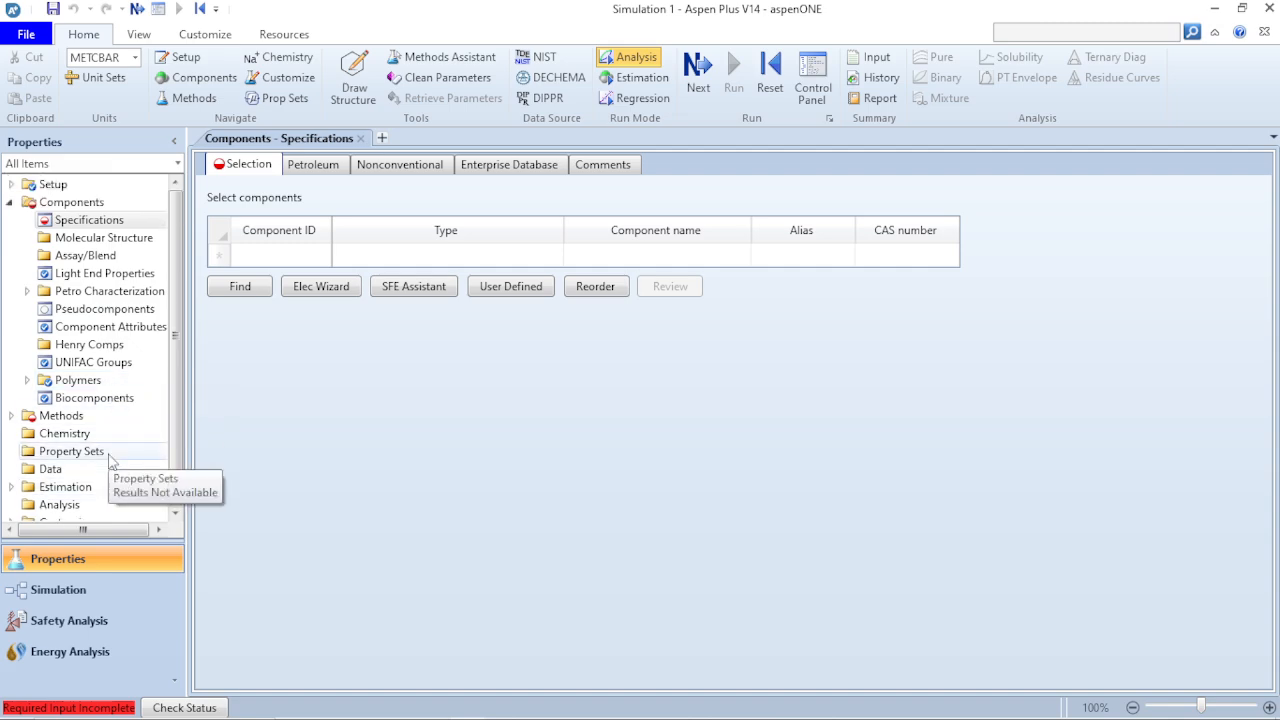
pyautogui.scroll(-1, 176, 512)
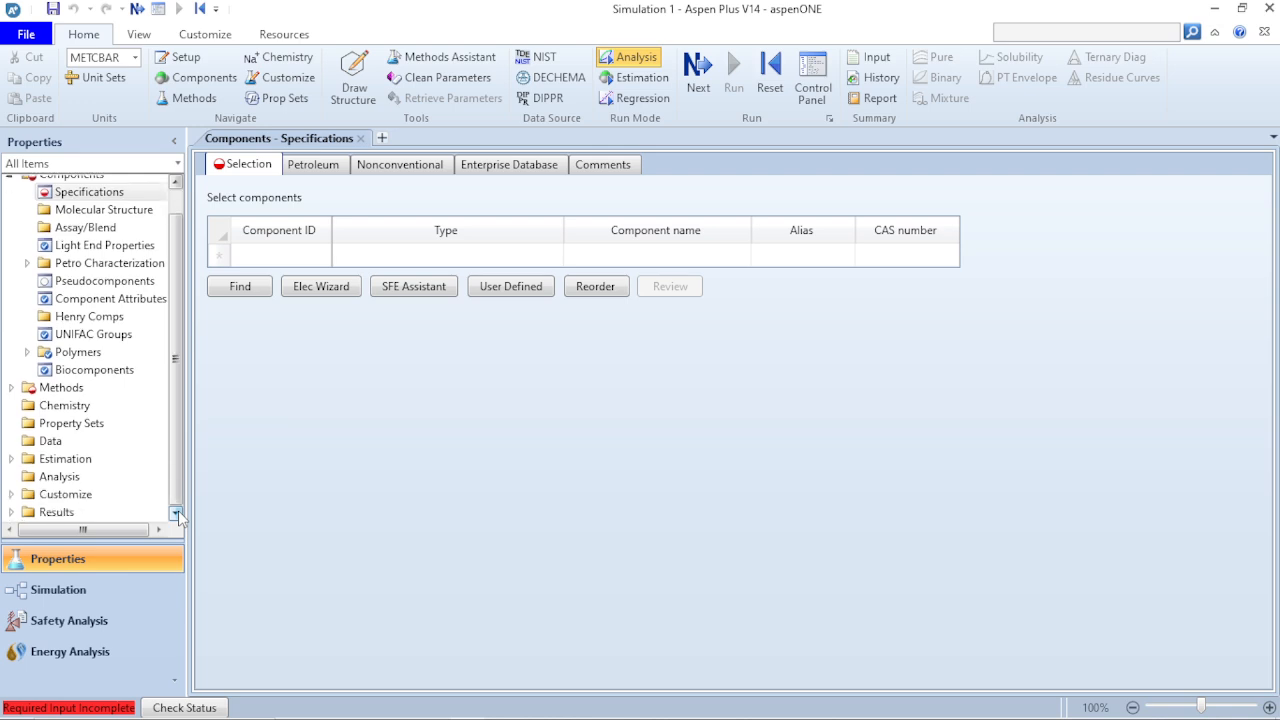
pyautogui.scroll(1, 140, 350)
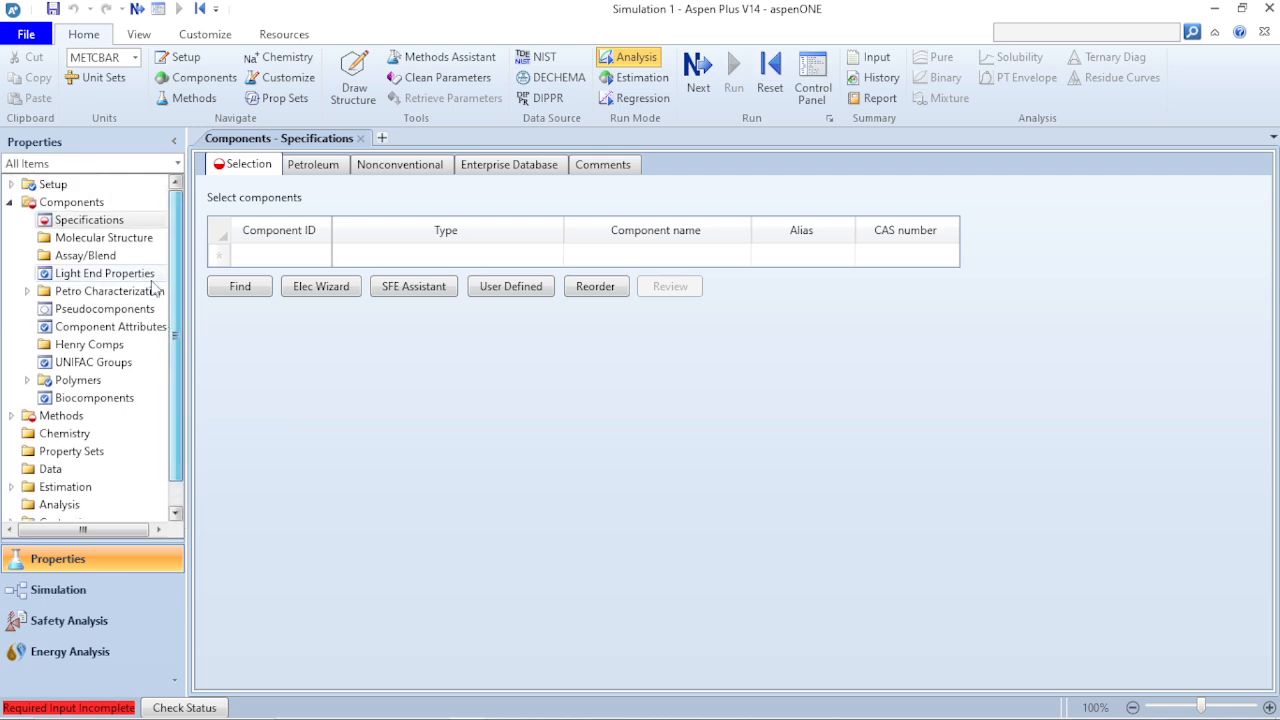
# - Create a new batch process, closing the current run, and look through its properties navigation tree
pyautogui.click(35, 34)
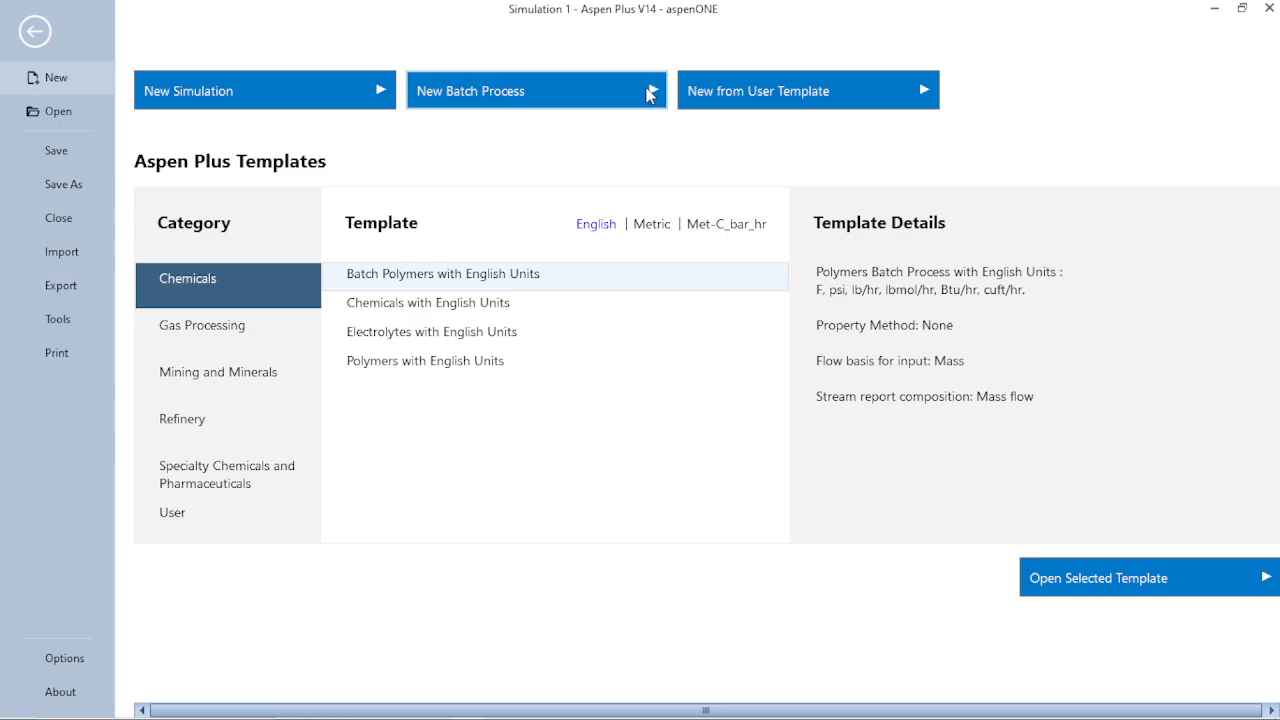
pyautogui.click(648, 93)
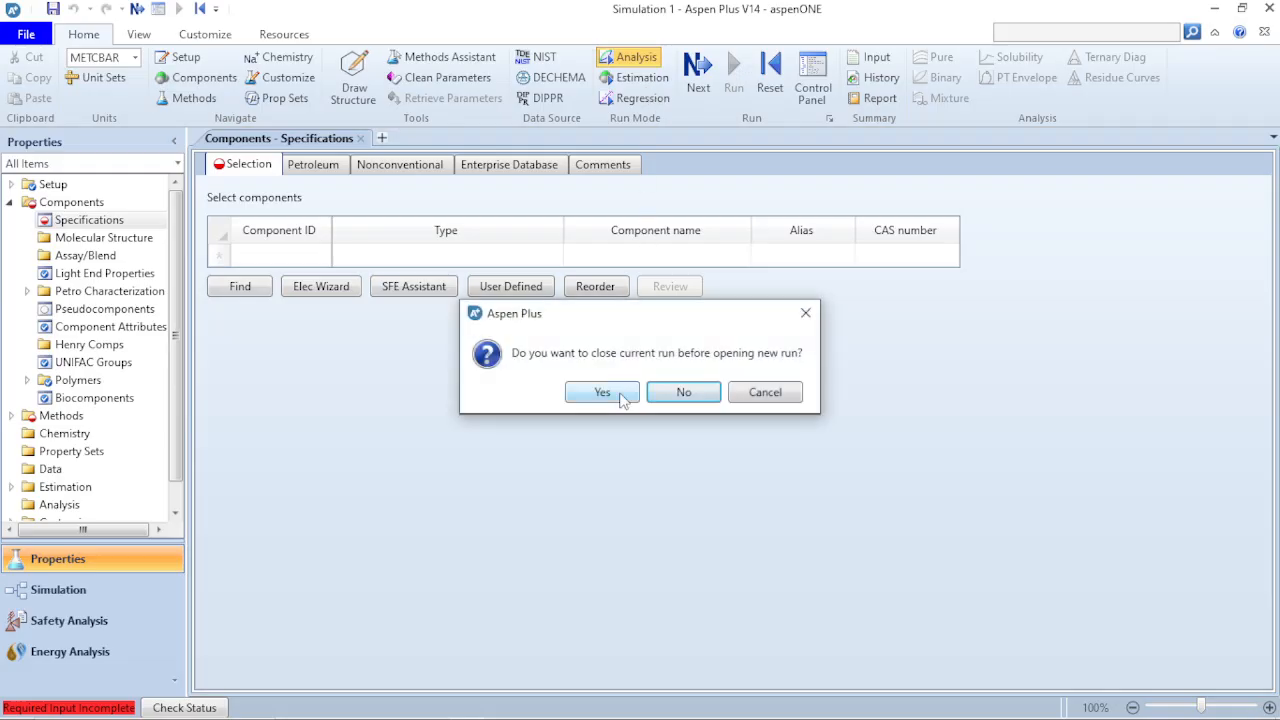
pyautogui.click(602, 392)
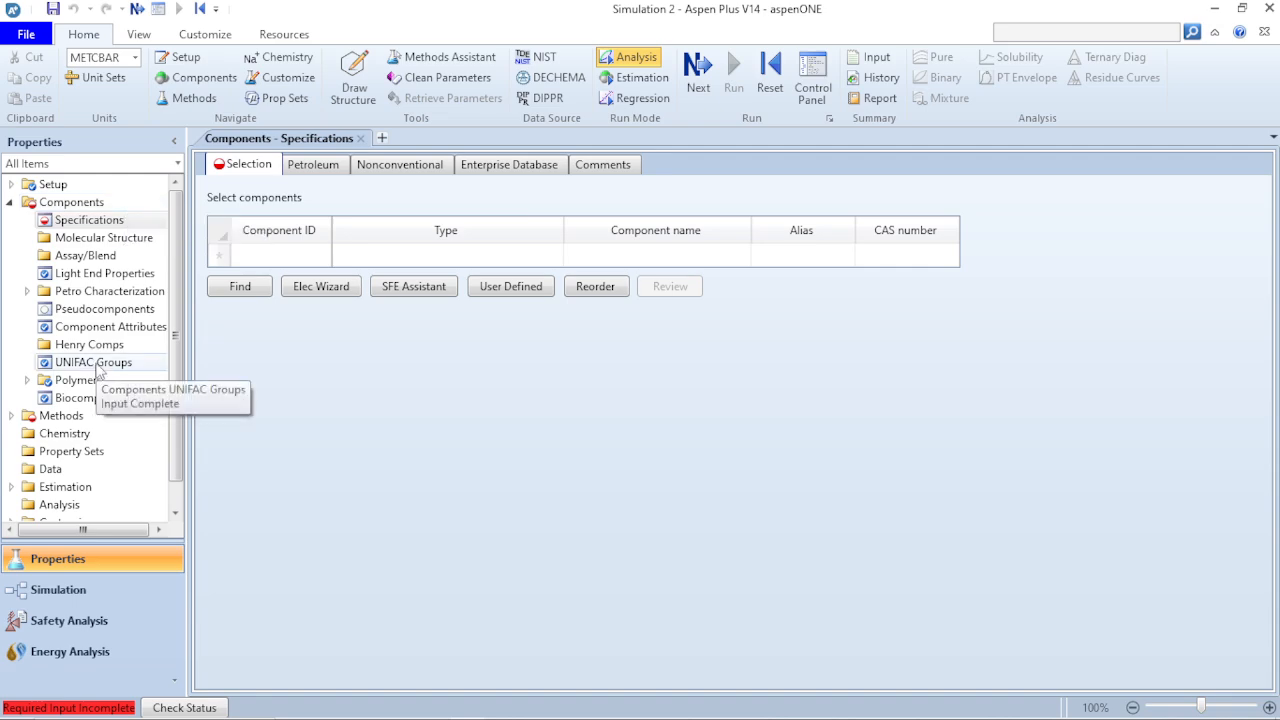
pyautogui.scroll(-1, 95, 360)
pyautogui.scroll(1, 98, 360)
pyautogui.scroll(-1, 97, 368)
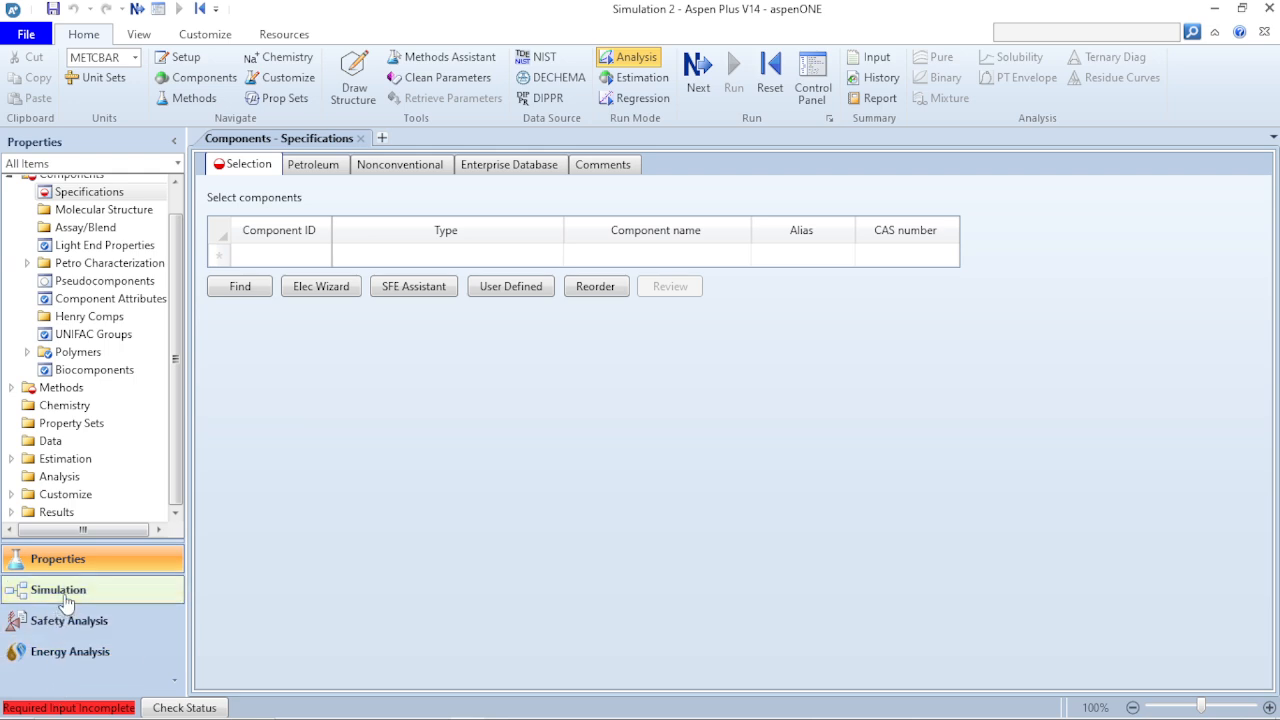
# - View the Batch Models in the simulation environment, and open and dismiss the user template file selection
pyautogui.click(63, 598)
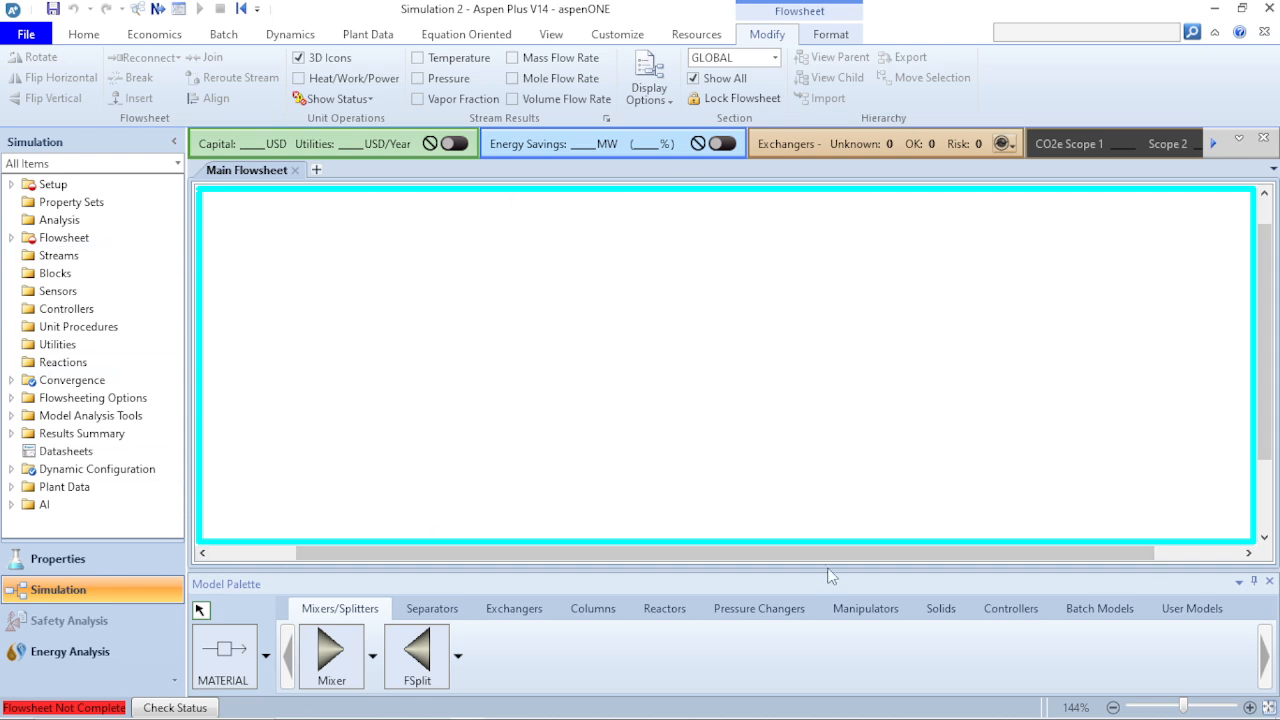
pyautogui.click(1116, 614)
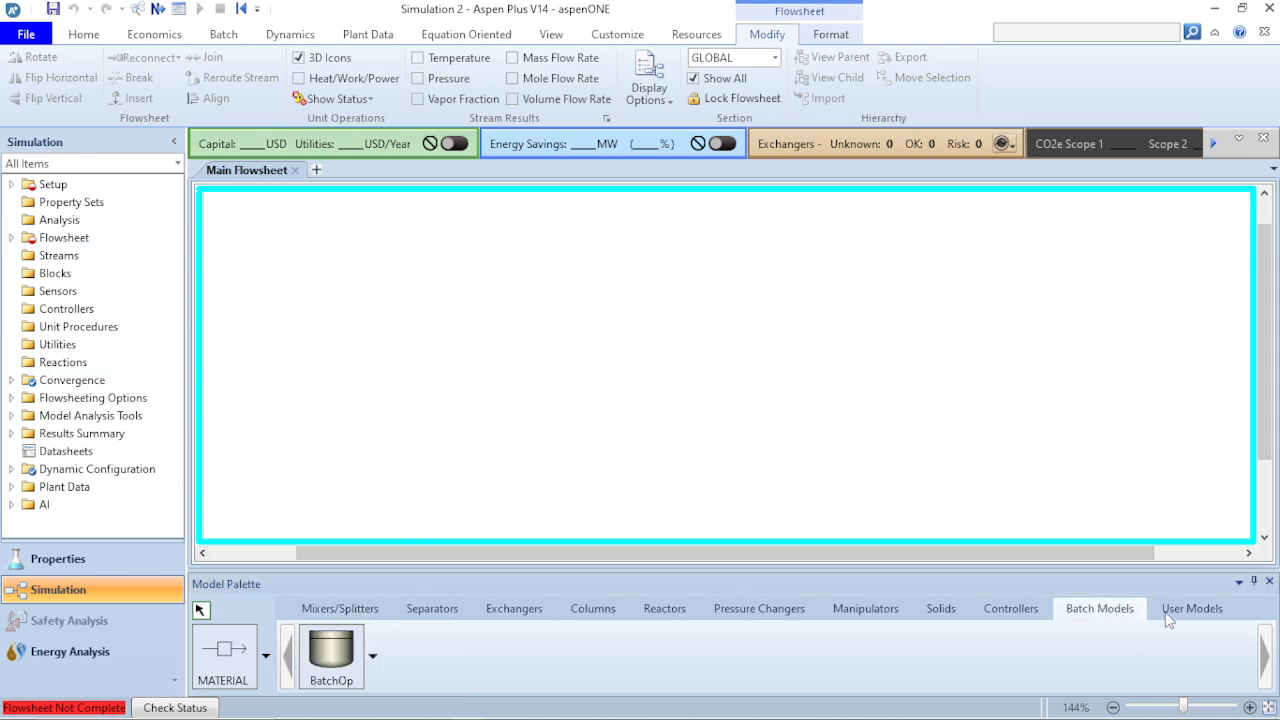
pyautogui.click(27, 35)
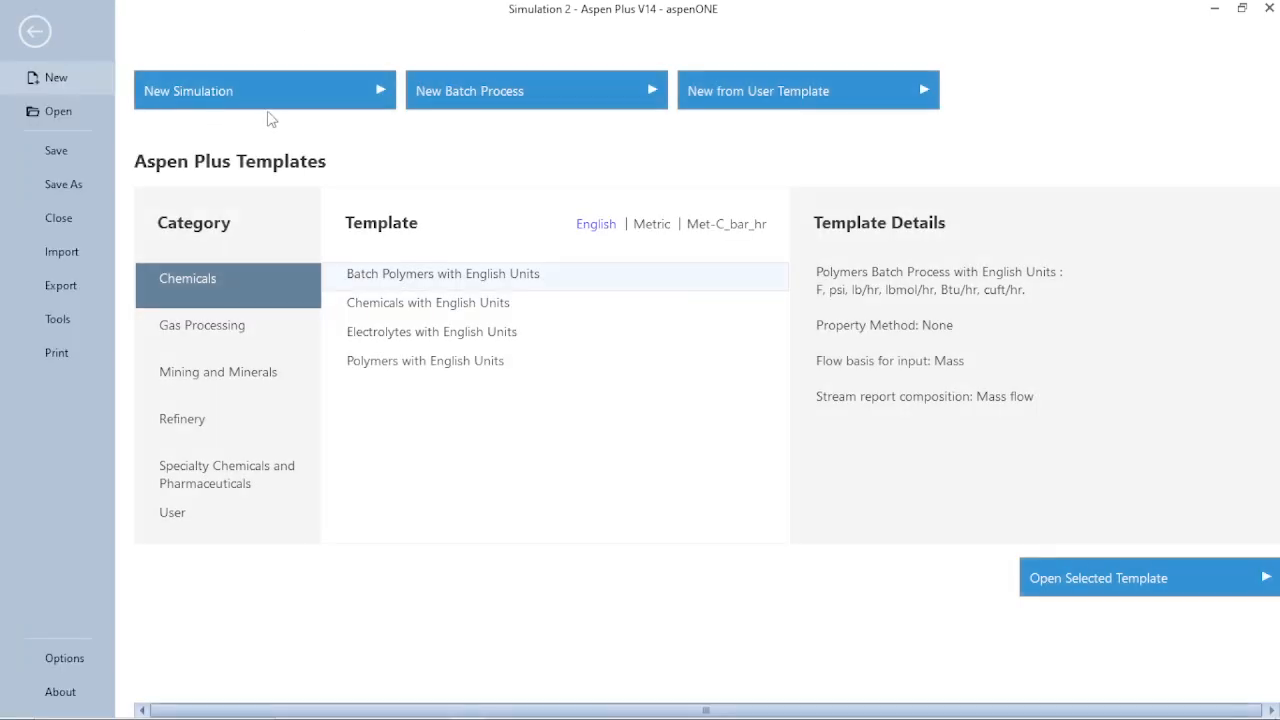
pyautogui.click(866, 101)
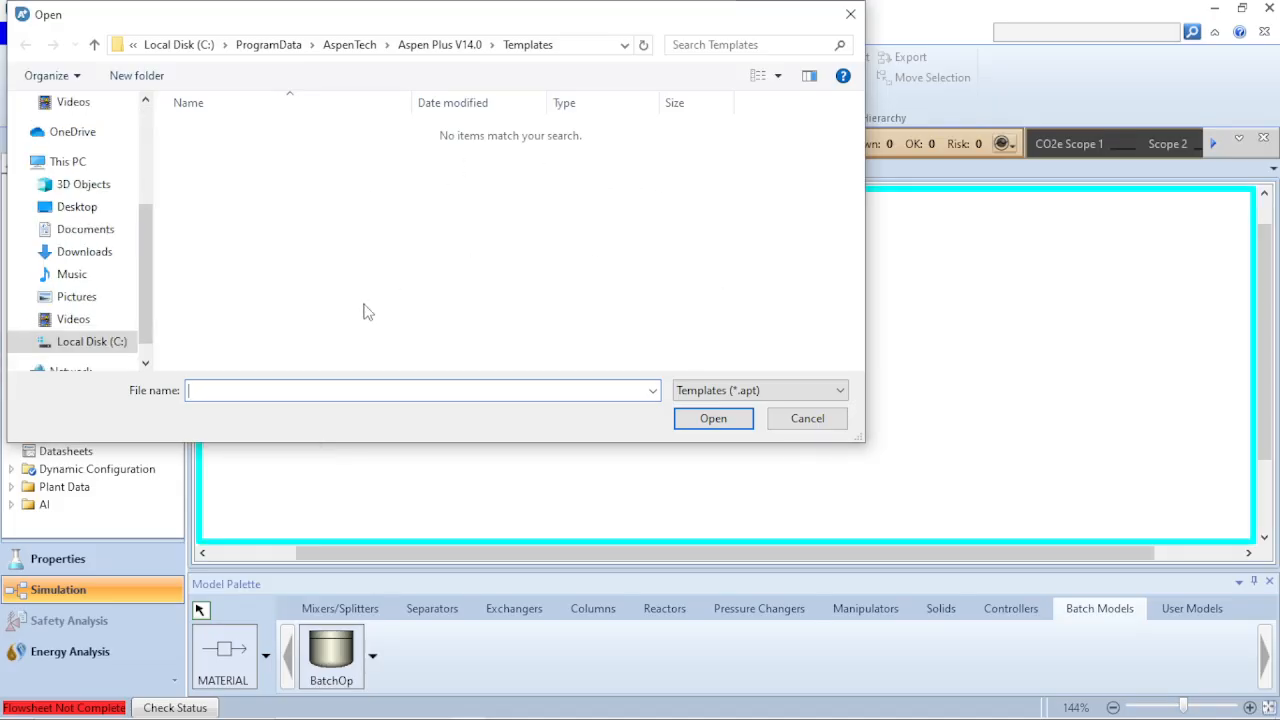
pyautogui.click(851, 14)
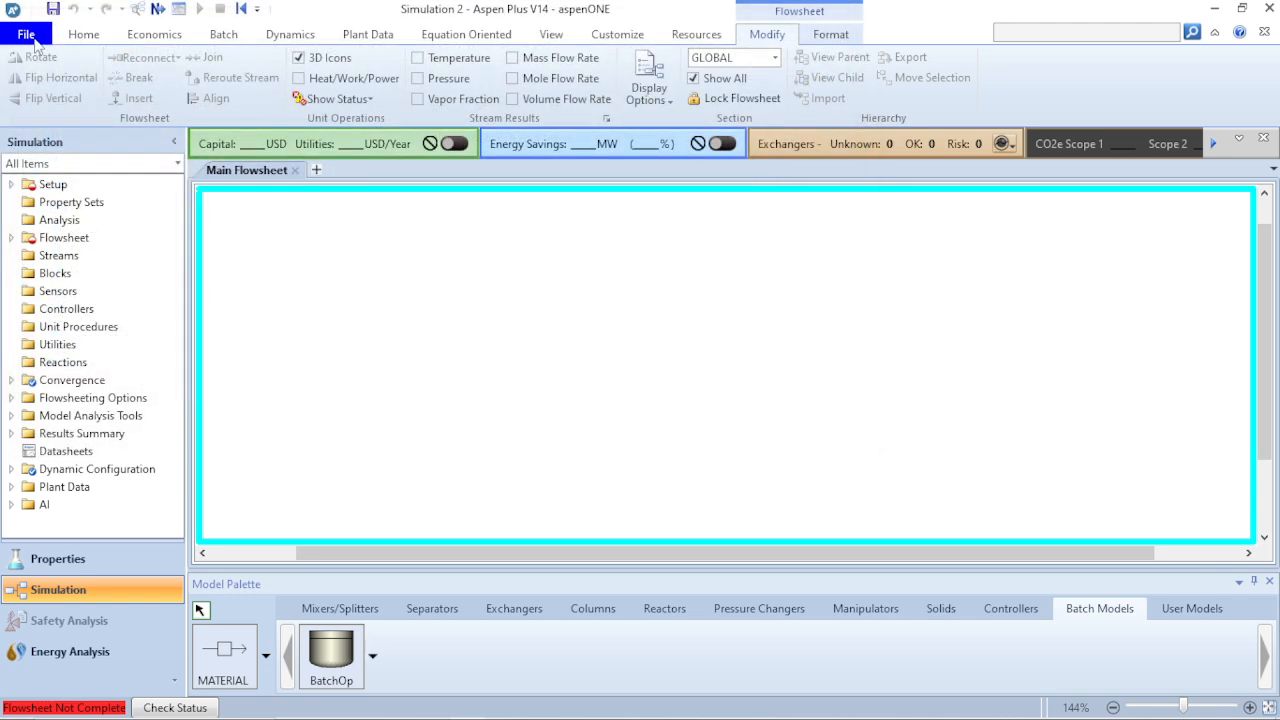
# - Create a new simulation, closing the current run without saving its changes
pyautogui.click(33, 38)
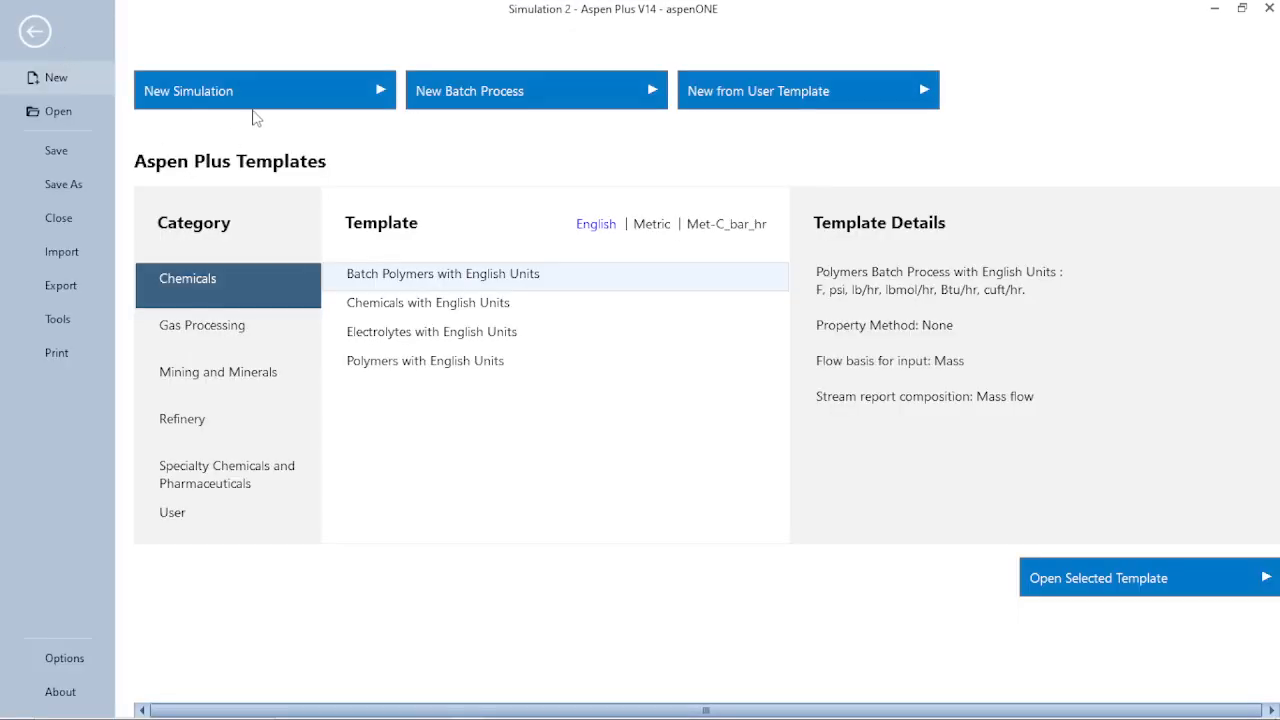
pyautogui.click(285, 95)
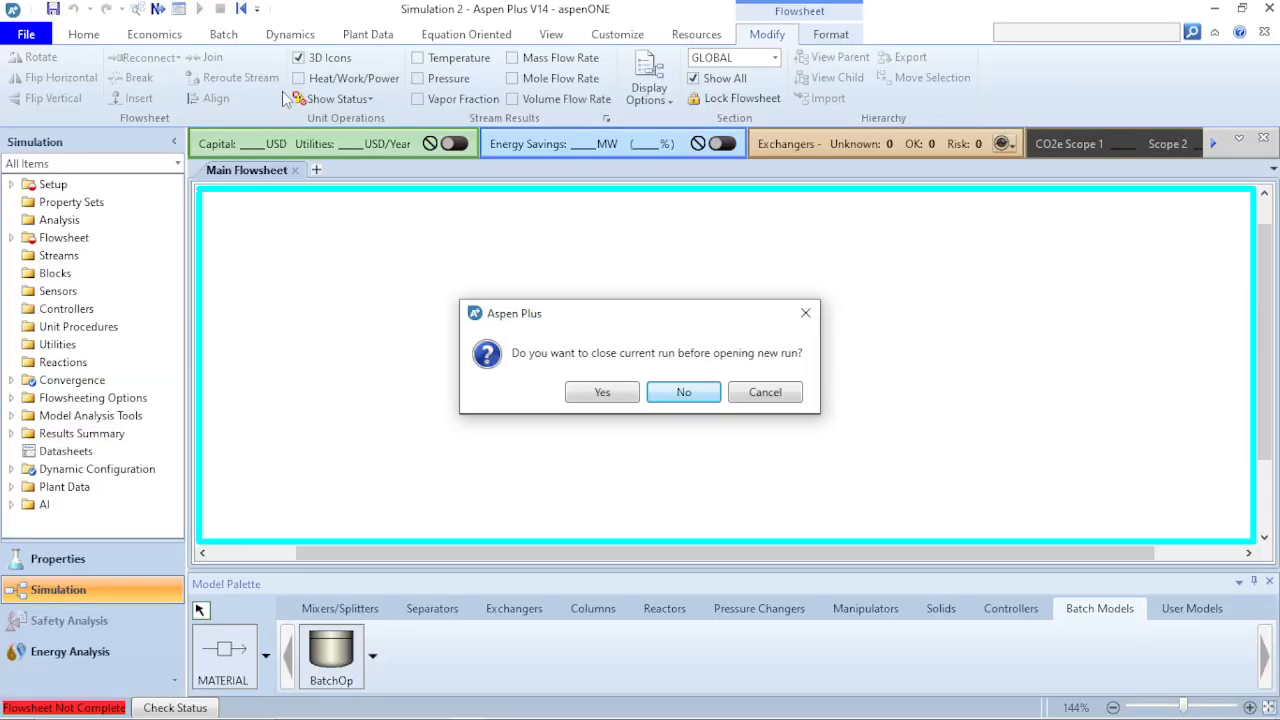
pyautogui.click(621, 395)
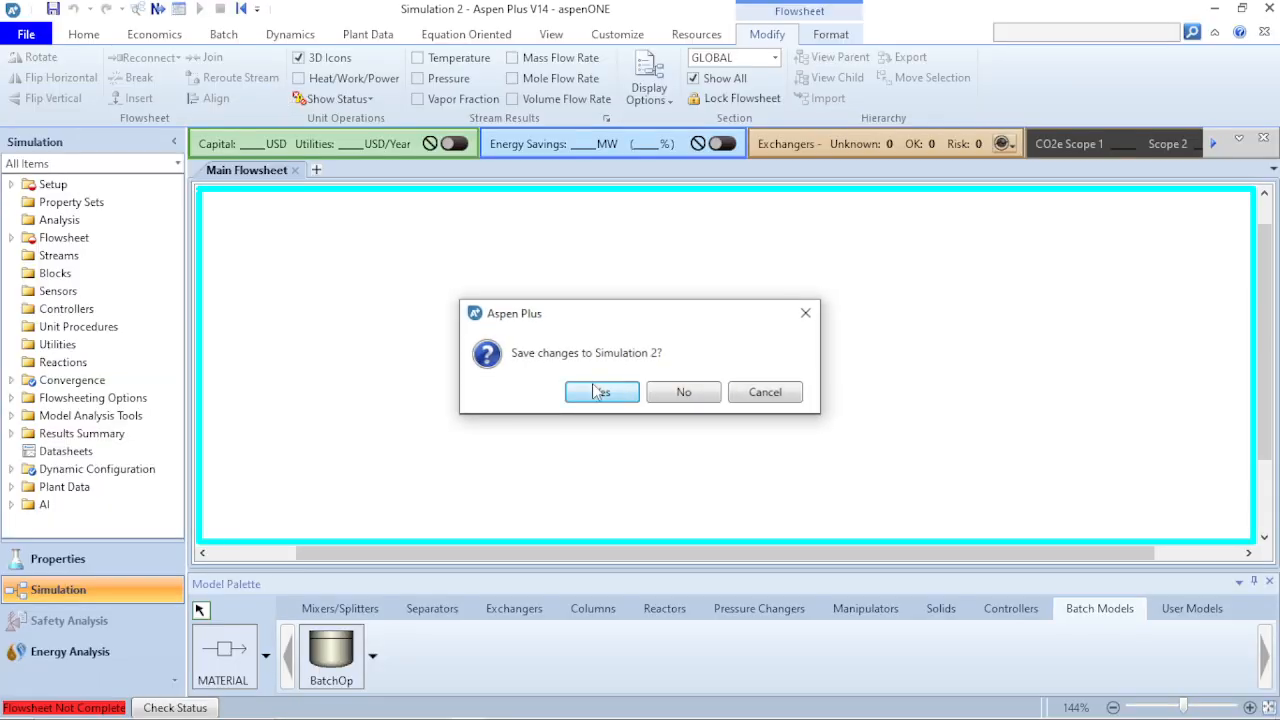
pyautogui.click(681, 393)
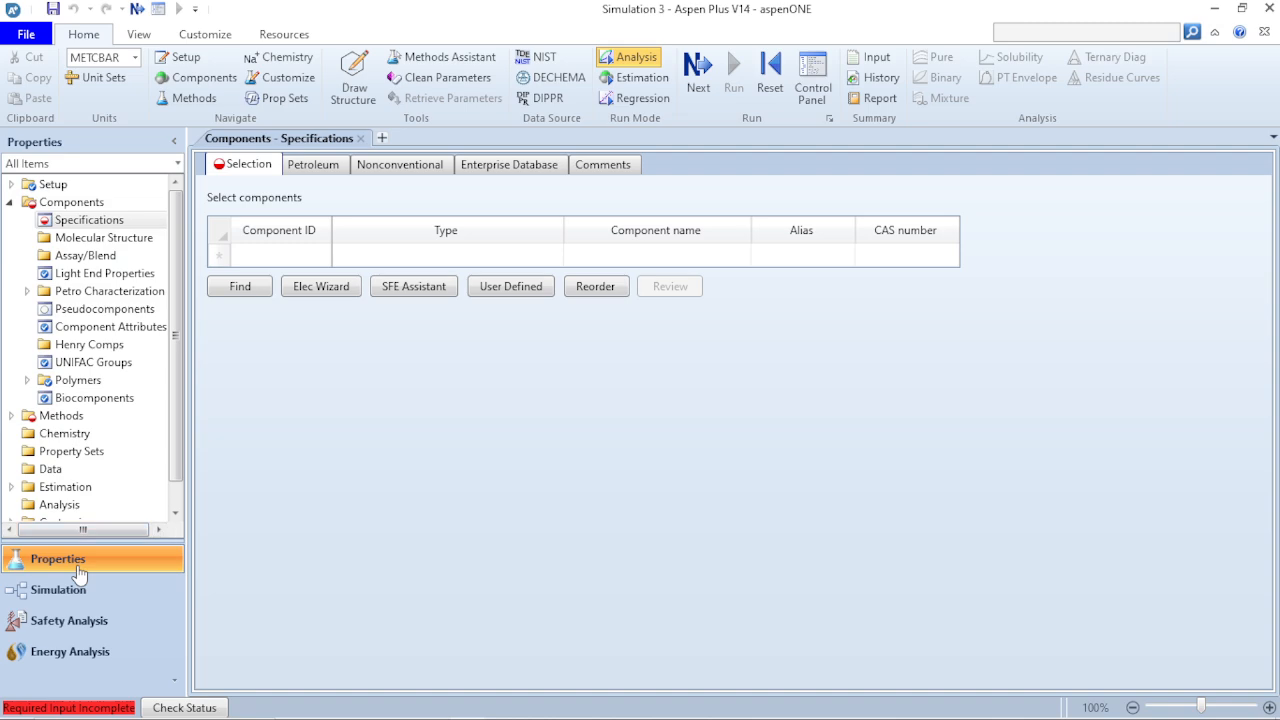
# - Open the Setup specifications and view the available options for the global unit set and valid phases
pyautogui.click(11, 186)
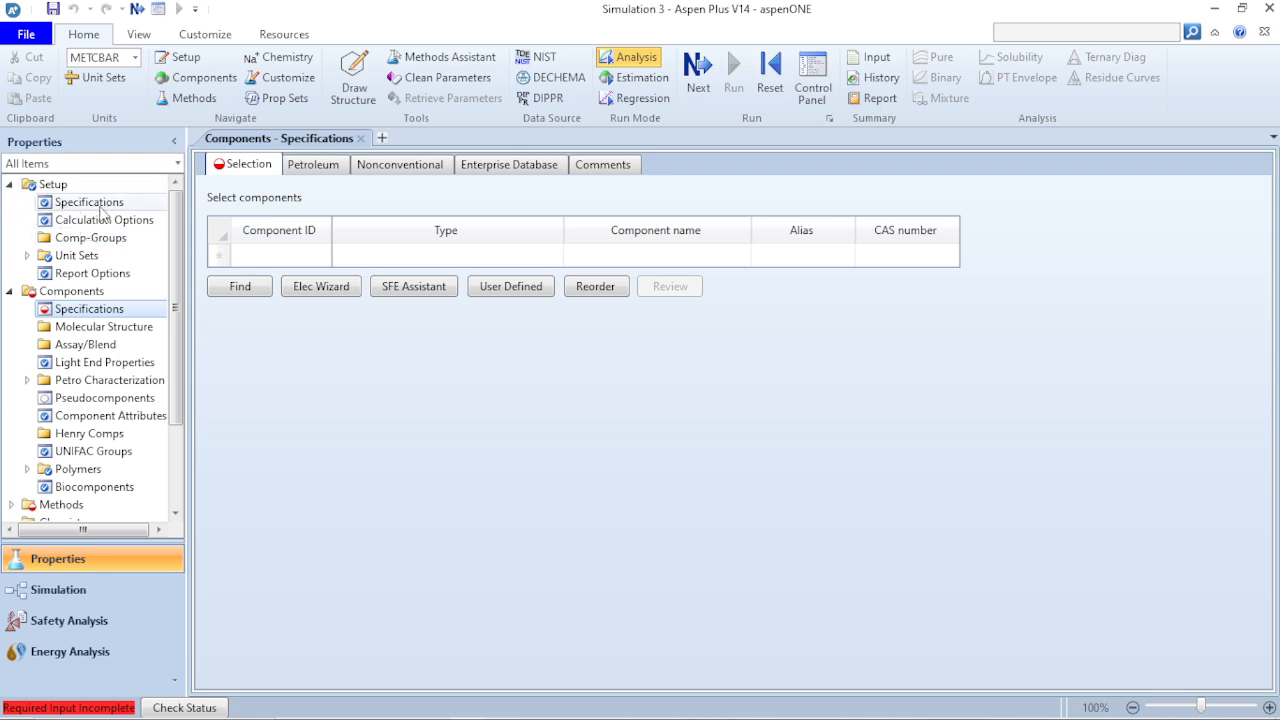
pyautogui.click(107, 207)
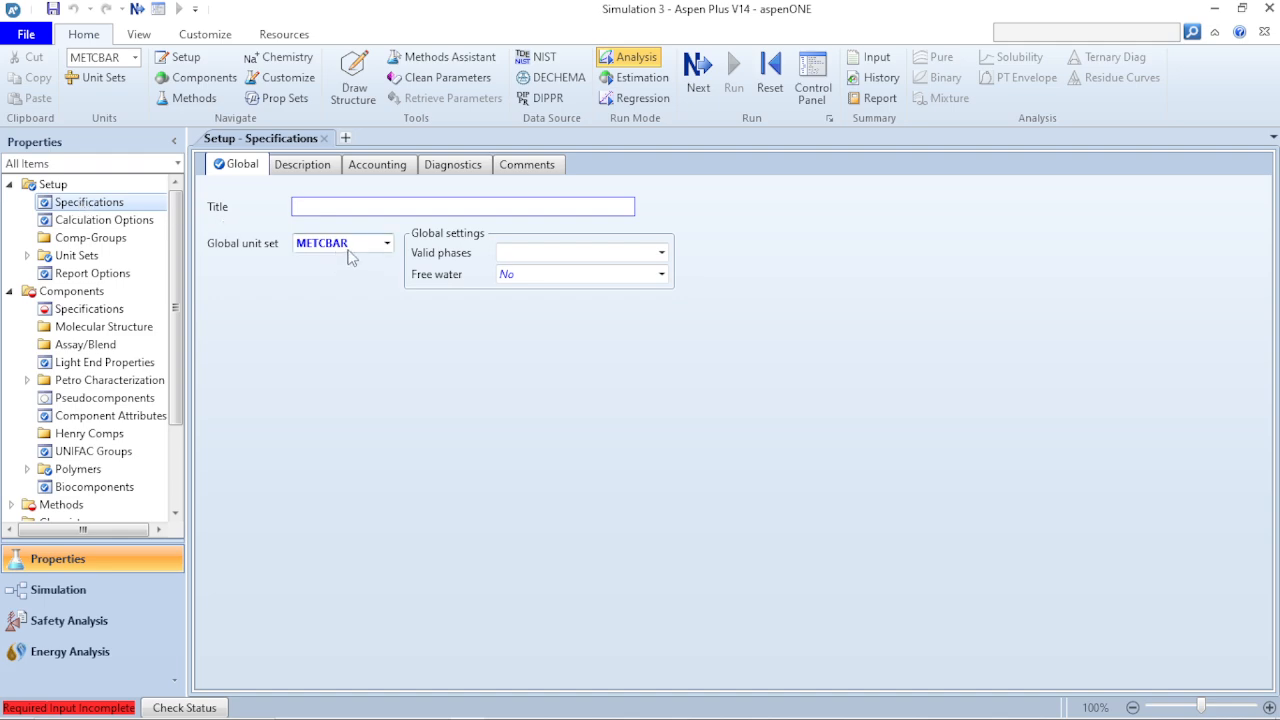
pyautogui.click(386, 244)
pyautogui.click(384, 250)
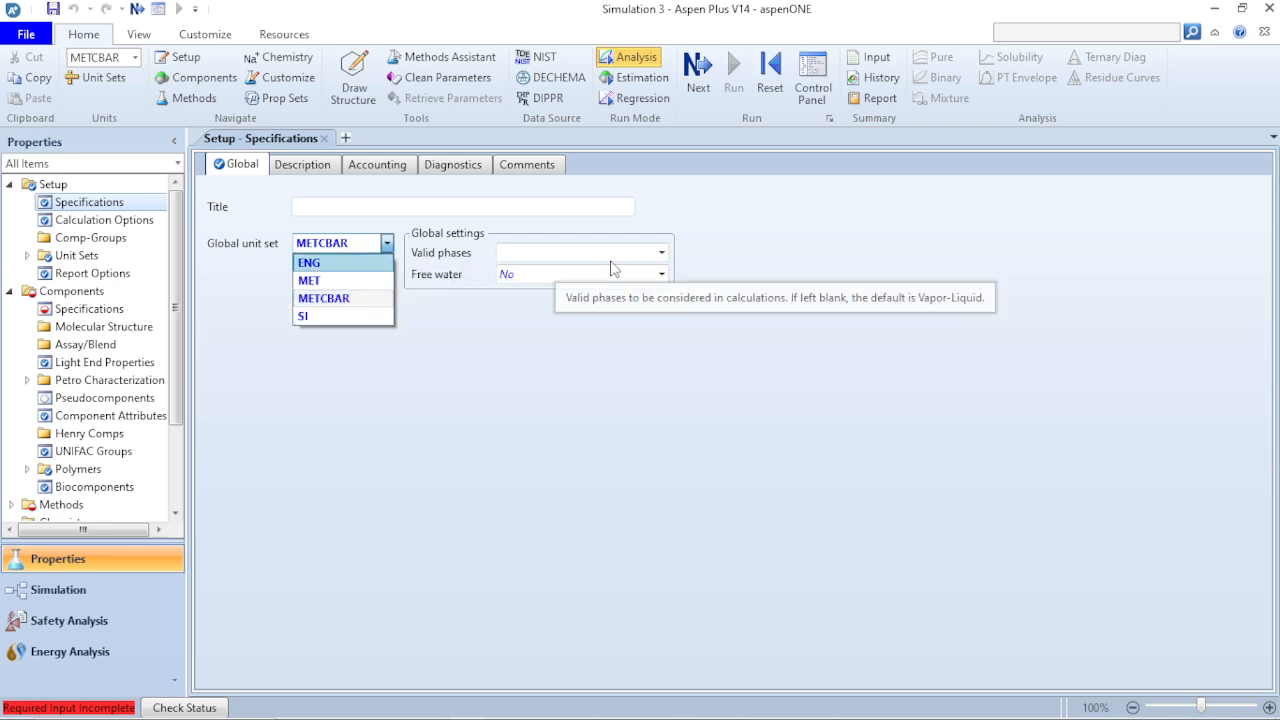
pyautogui.click(663, 257)
pyautogui.click(667, 259)
pyautogui.click(664, 255)
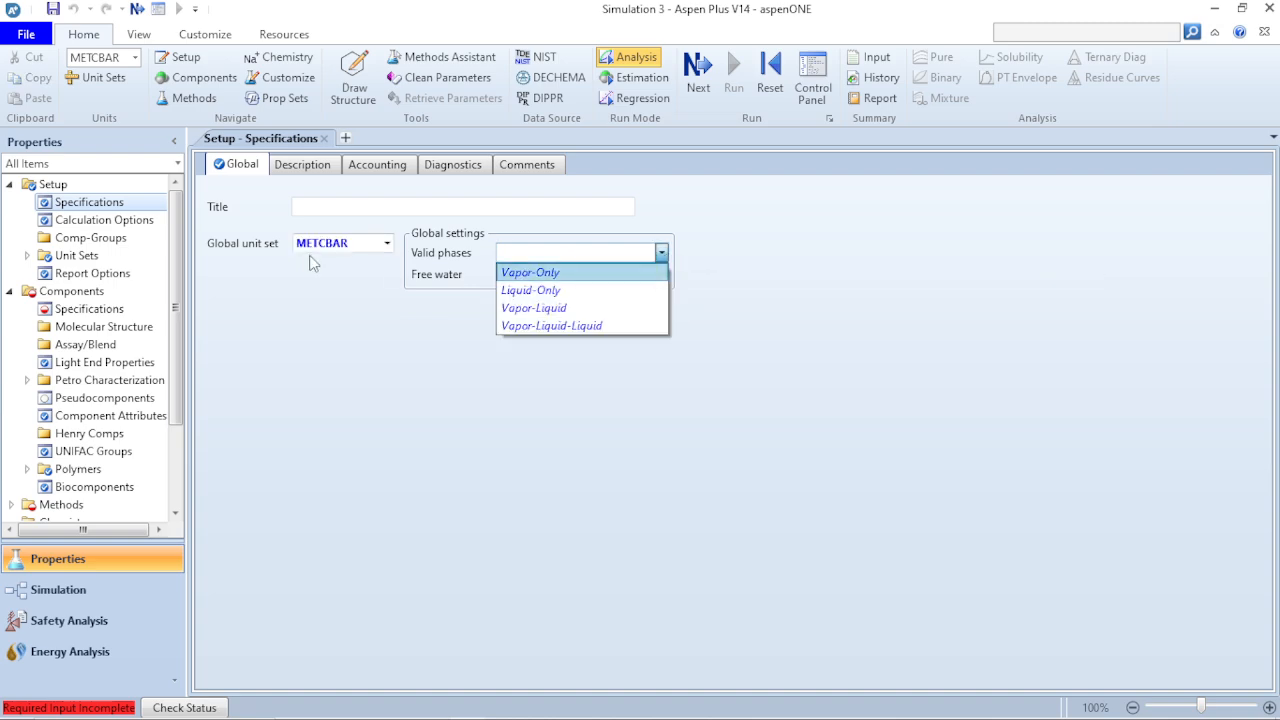
pyautogui.click(307, 337)
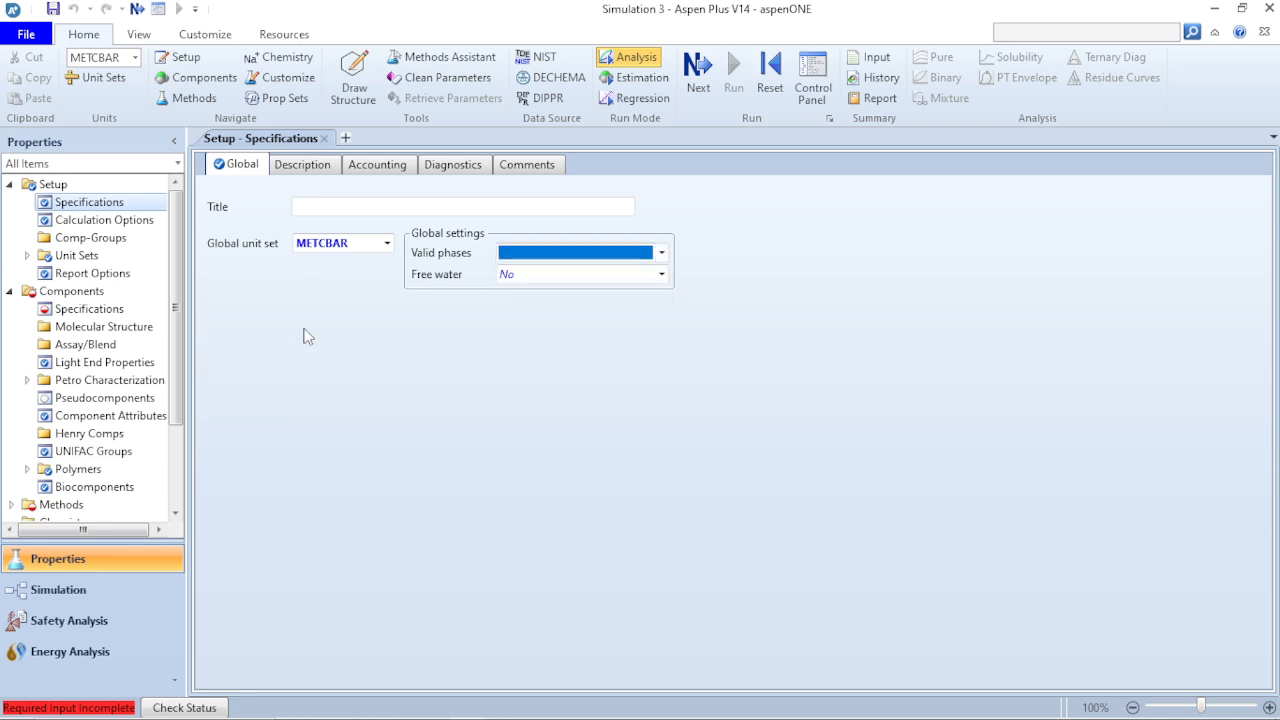
# - Review the Setup calculation options, including flash convergence, and the list of unit sets, and collapse the Setup folder
pyautogui.click(86, 216)
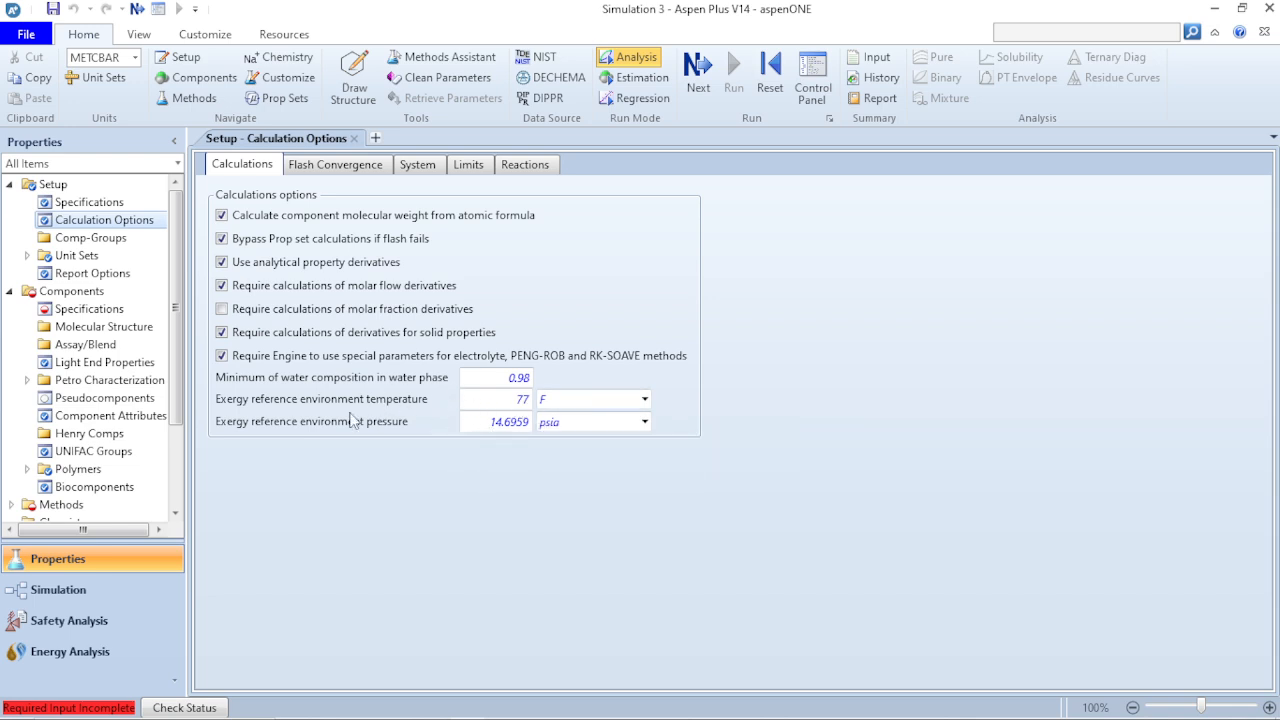
pyautogui.click(343, 165)
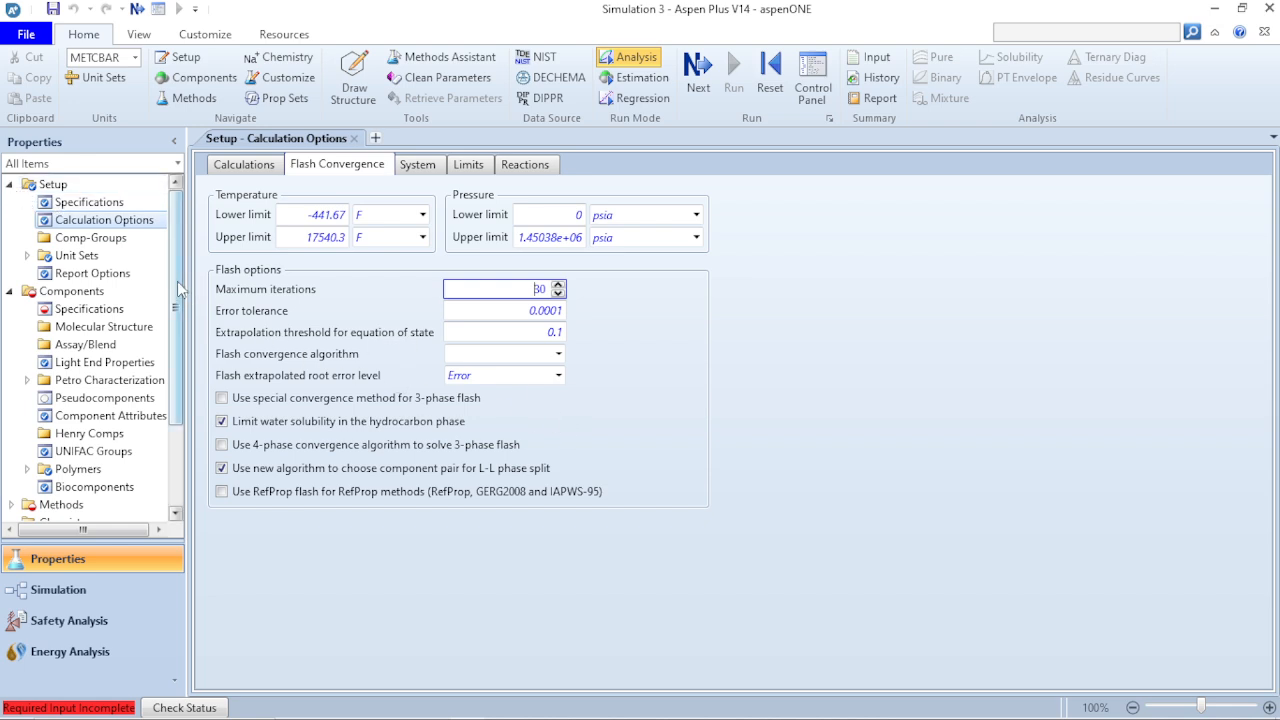
pyautogui.click(68, 256)
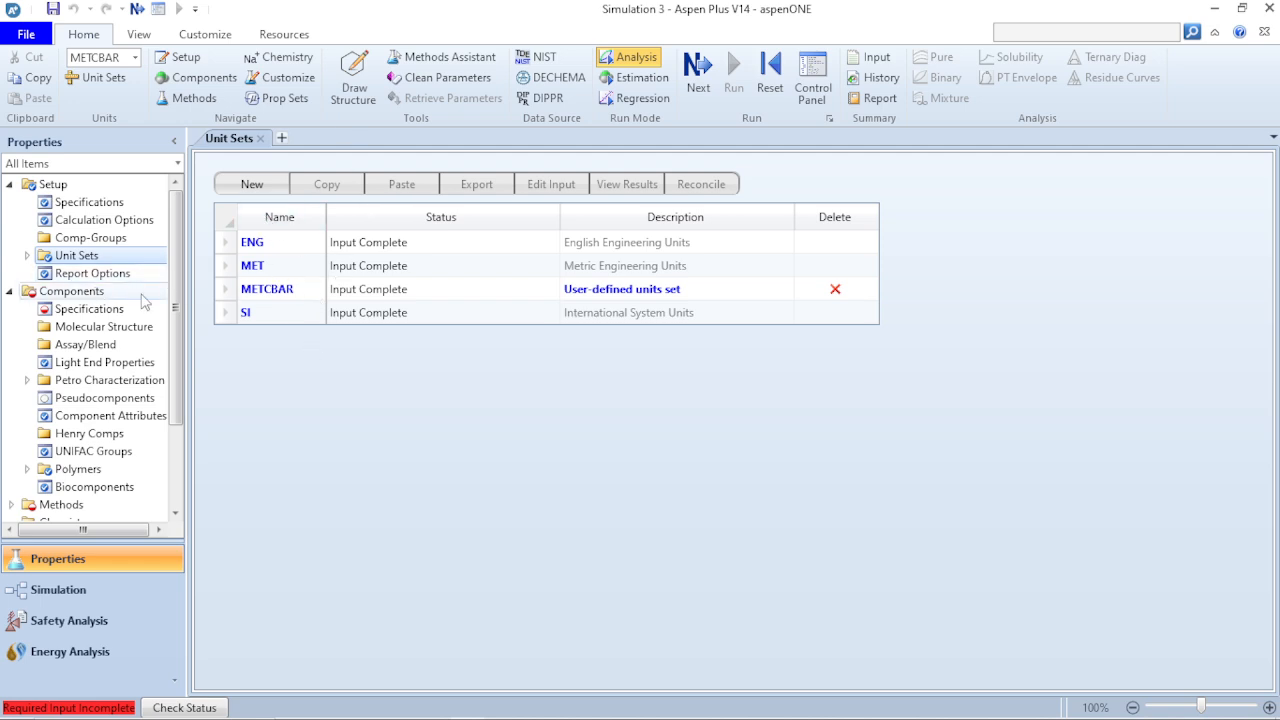
pyautogui.click(9, 184)
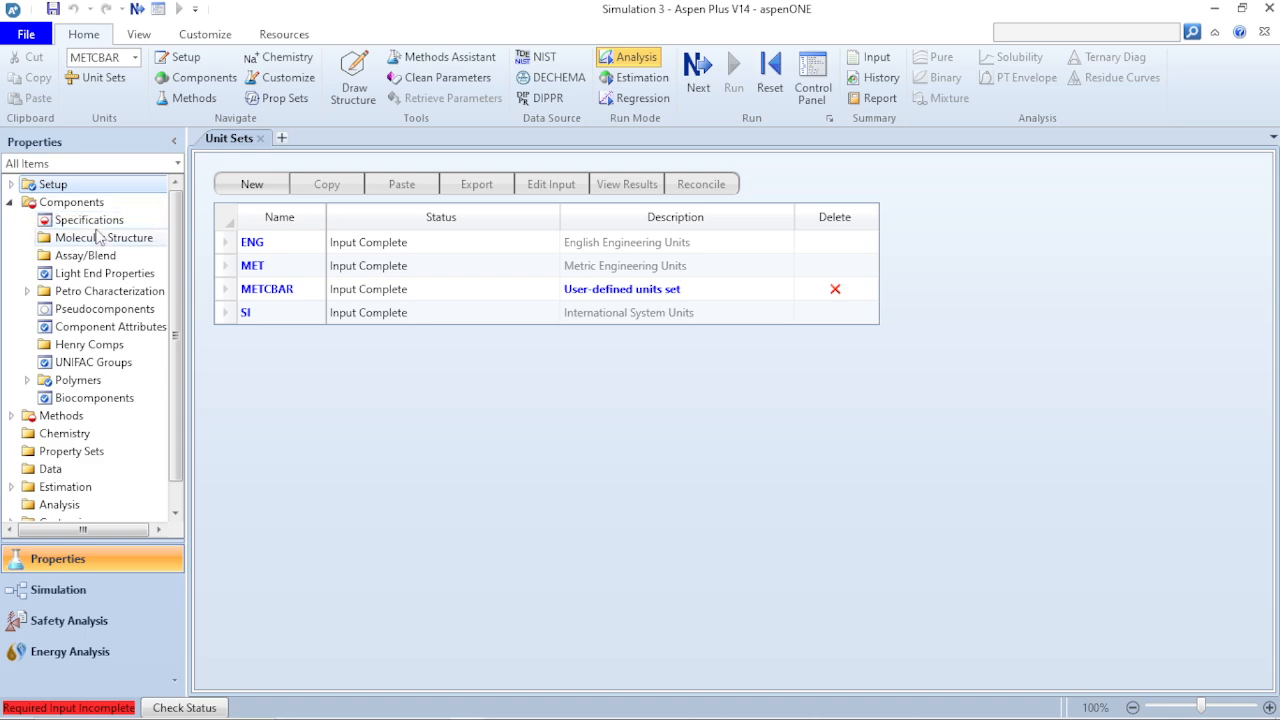
# - Add WATER as the first component in the component selection table
pyautogui.click(72, 202)
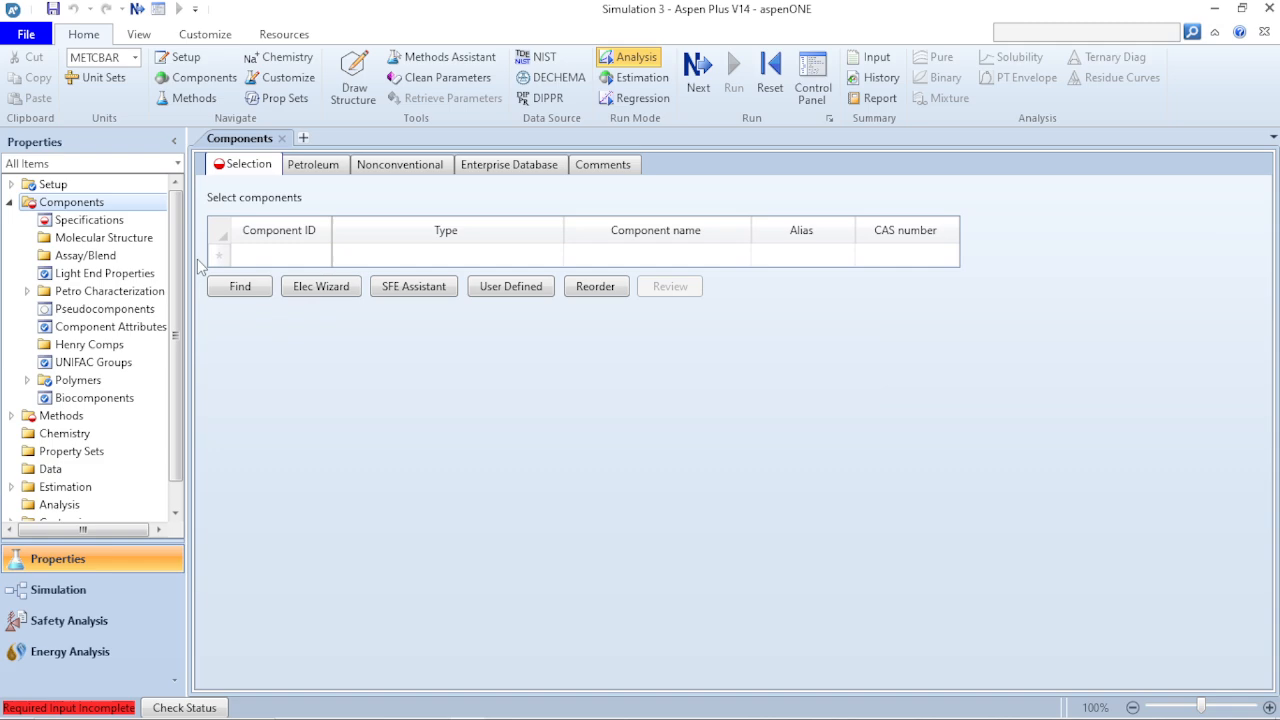
pyautogui.click(275, 256)
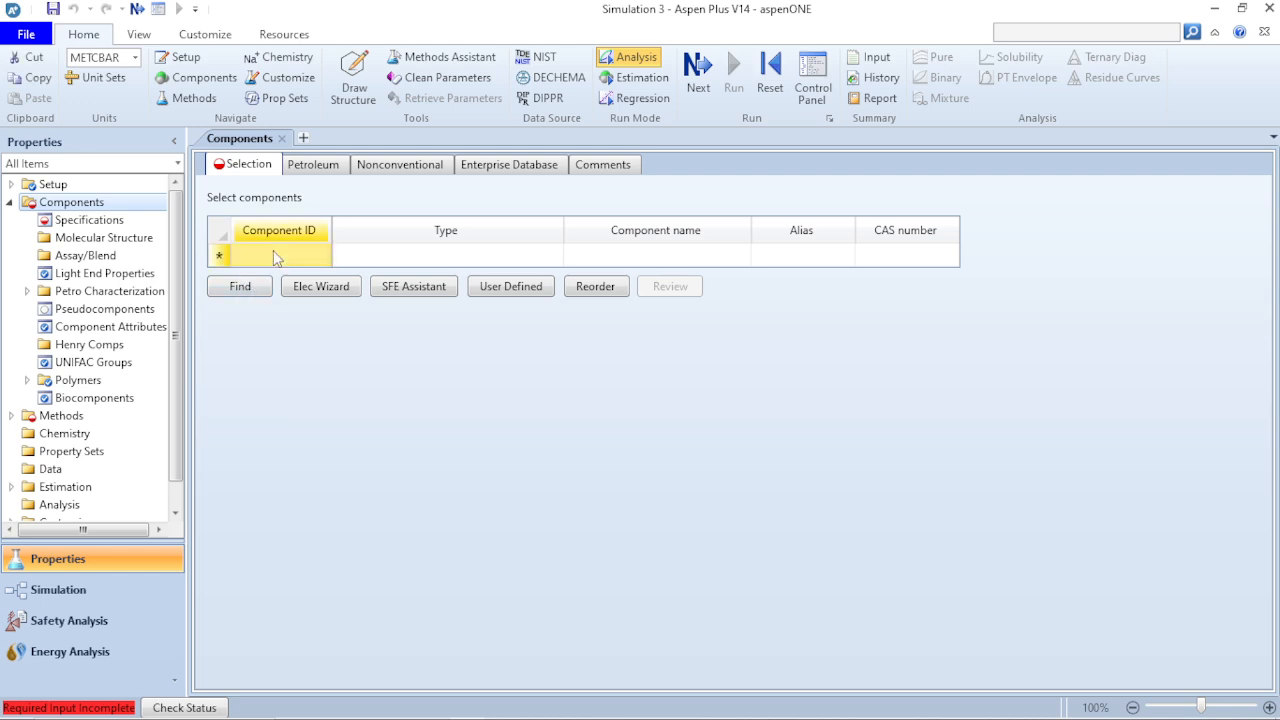
pyautogui.write('WATER')
pyautogui.press('Return')
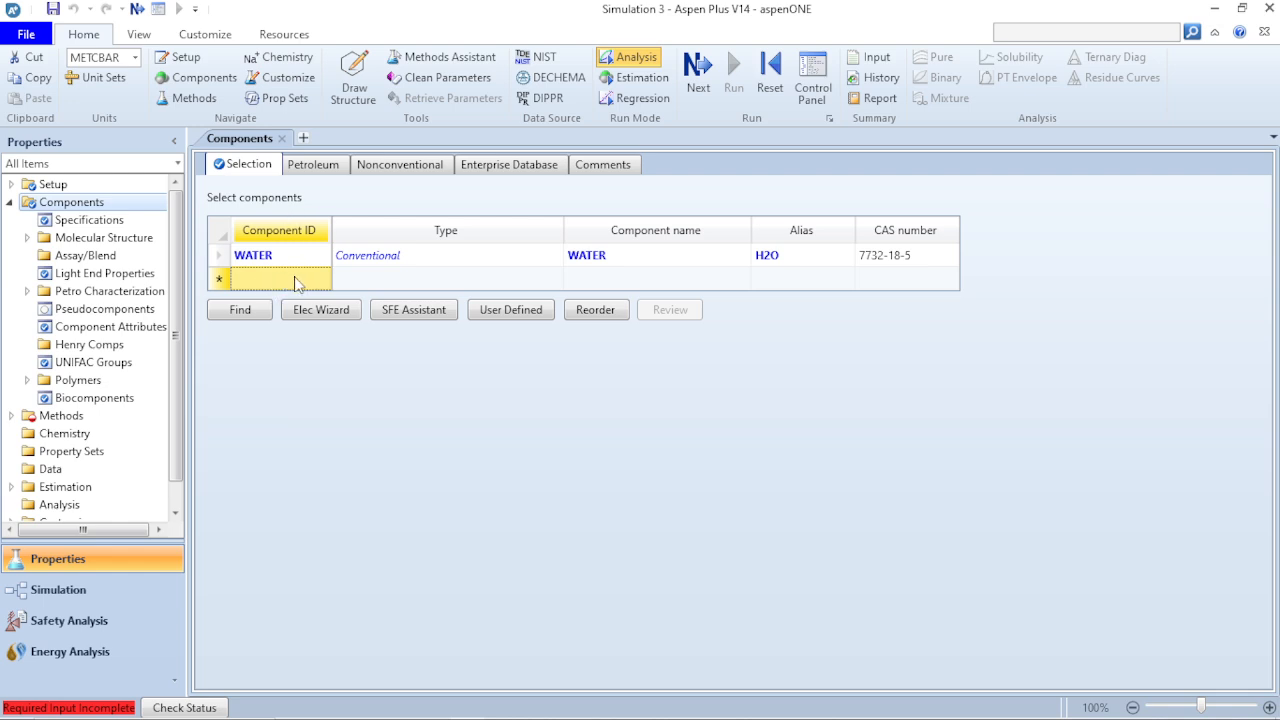
pyautogui.write('TIIIIIII')
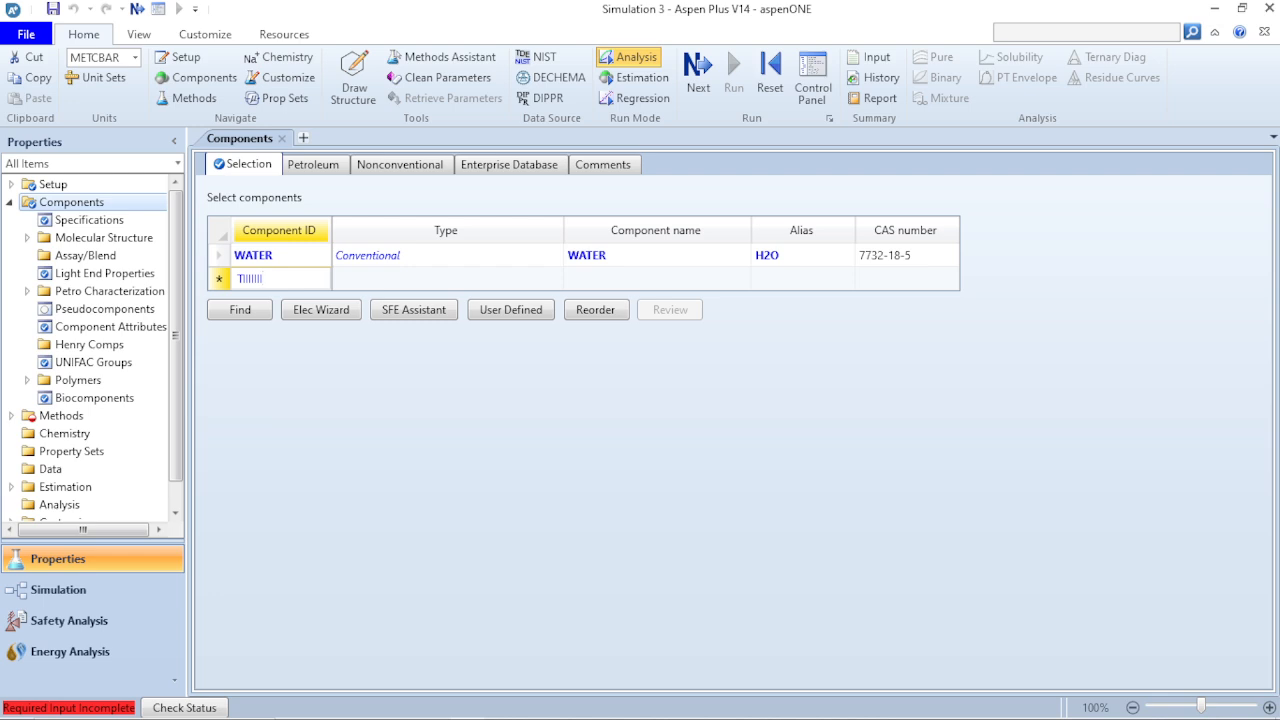
pyautogui.press('BackSpace')
pyautogui.press('BackSpace')
pyautogui.press('BackSpace')
pyautogui.press('BackSpace')
pyautogui.press('BackSpace')
pyautogui.press('BackSpace')
pyautogui.press('BackSpace')
# - Search the compound databanks for names containing "methanol"
pyautogui.click(226, 311)
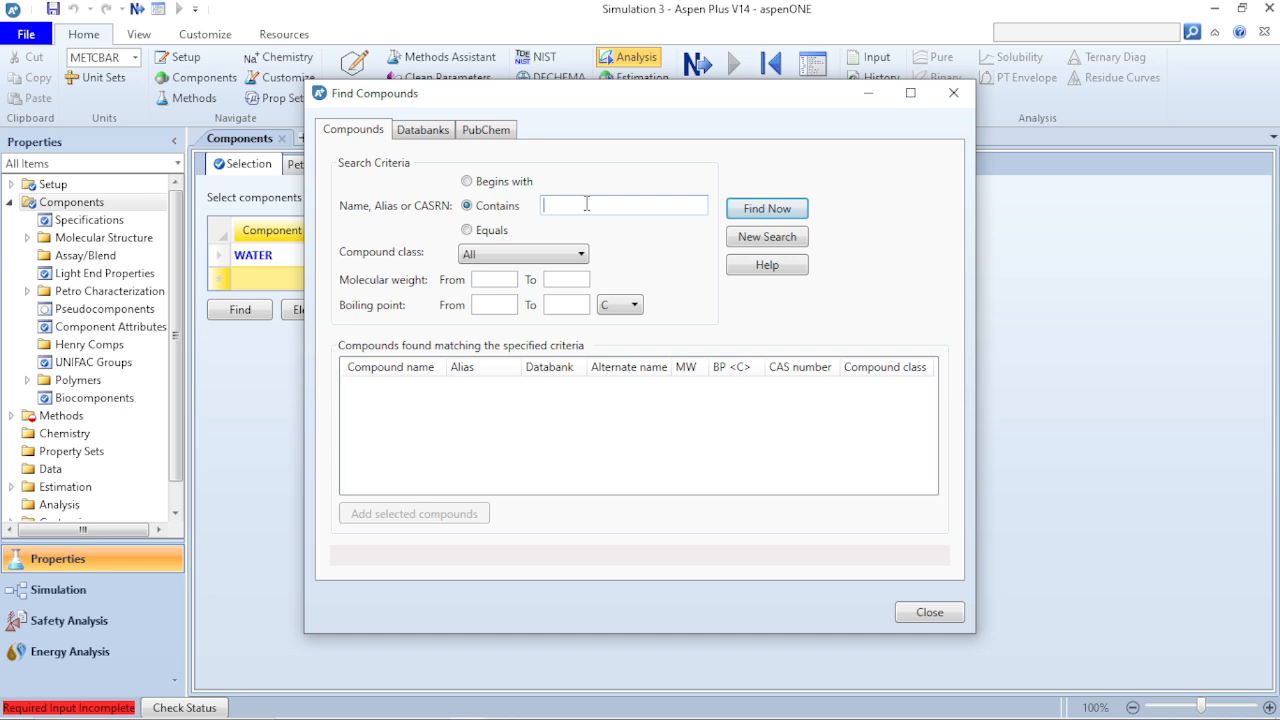
pyautogui.write('ht')
pyautogui.press('BackSpace')
pyautogui.press('BackSpace')
pyautogui.write('metho')
pyautogui.press('BackSpace')
pyautogui.write('anol')
pyautogui.click(784, 211)
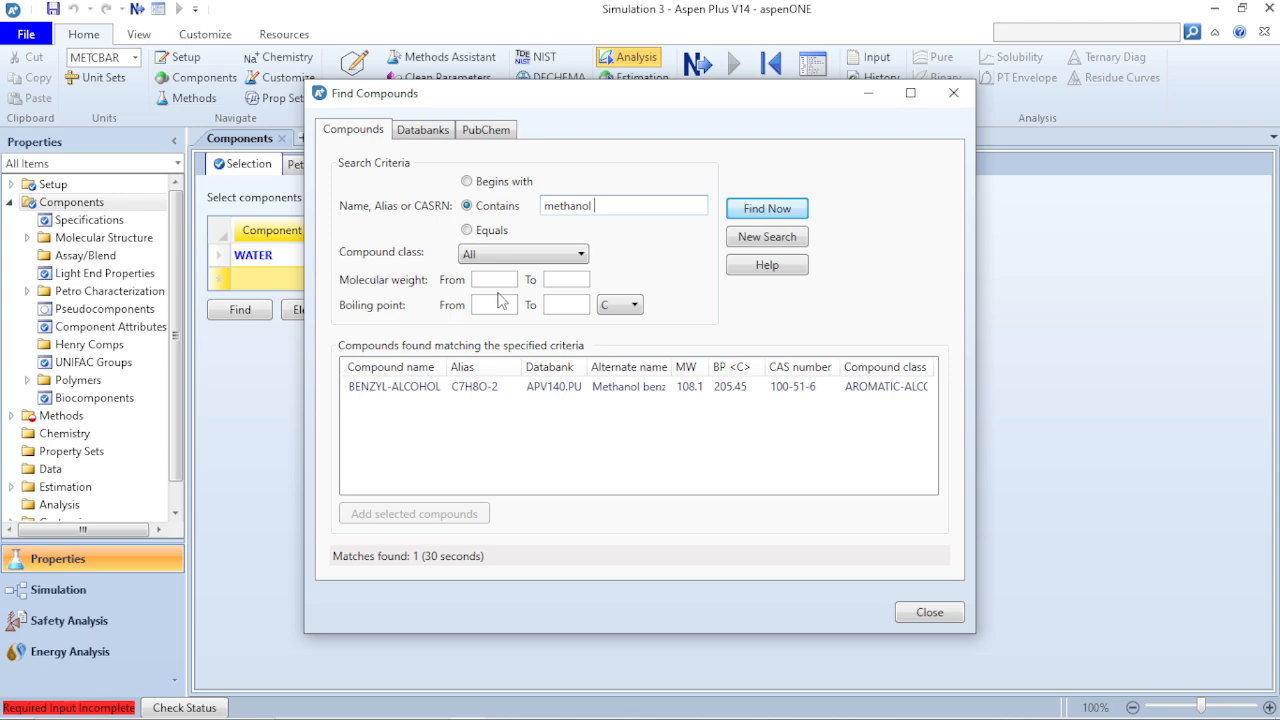
# - Find methanol by its CAS number 67-56-1 and add it to the component list
pyautogui.click(622, 198)
pyautogui.press('BackSpace')
pyautogui.press('BackSpace')
pyautogui.press('BackSpace')
pyautogui.press('BackSpace')
pyautogui.press('BackSpace')
pyautogui.press('BackSpace')
pyautogui.press('BackSpace')
pyautogui.press('BackSpace')
pyautogui.write('67-56-')
pyautogui.press('Return')
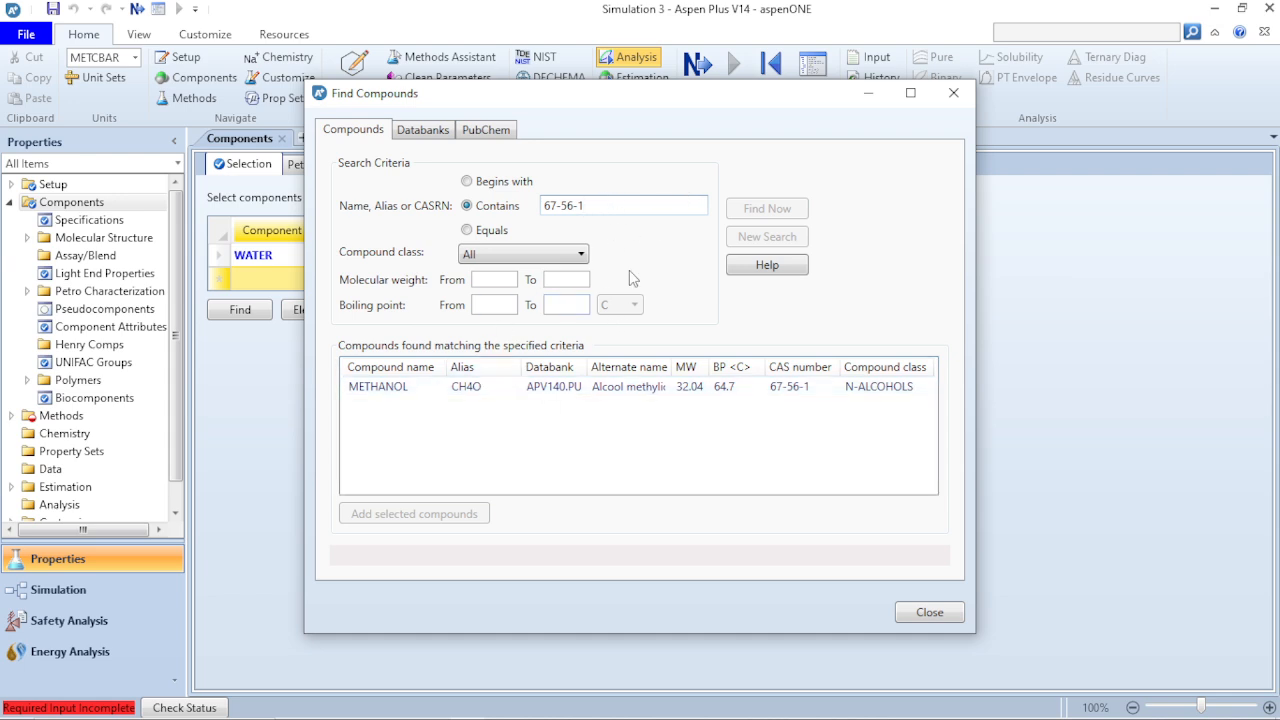
pyautogui.click(467, 392)
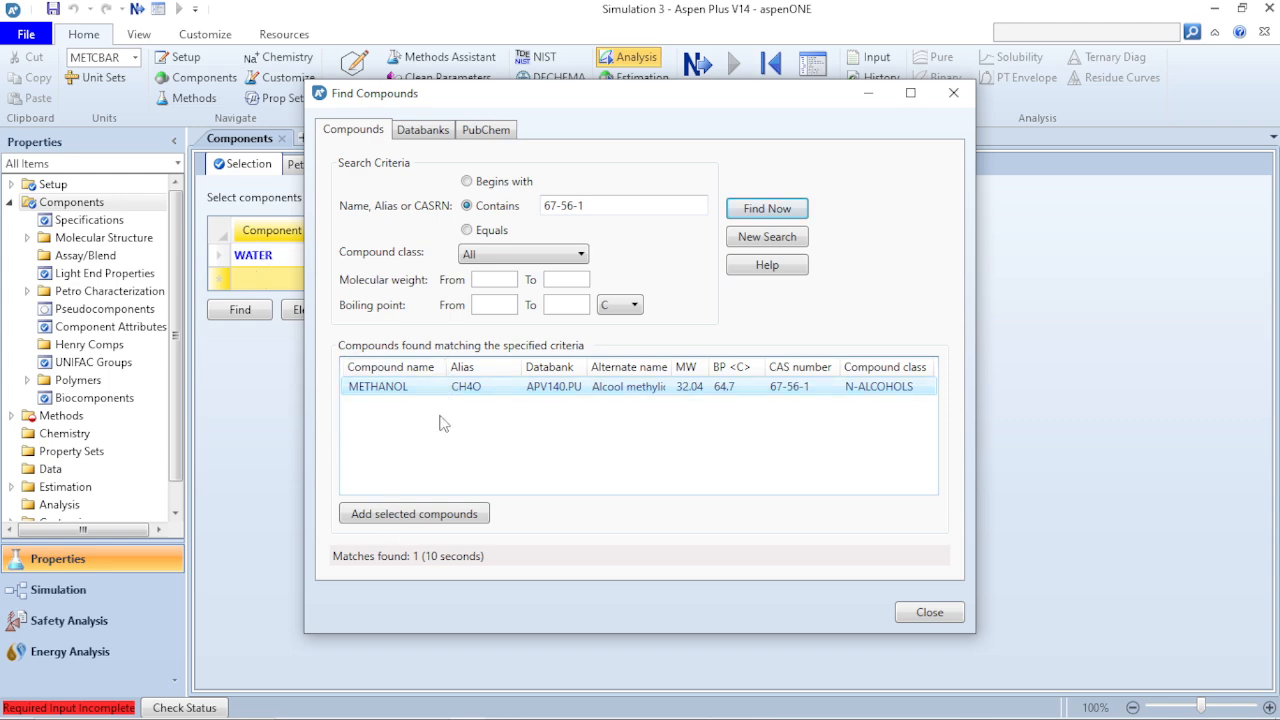
pyautogui.click(424, 516)
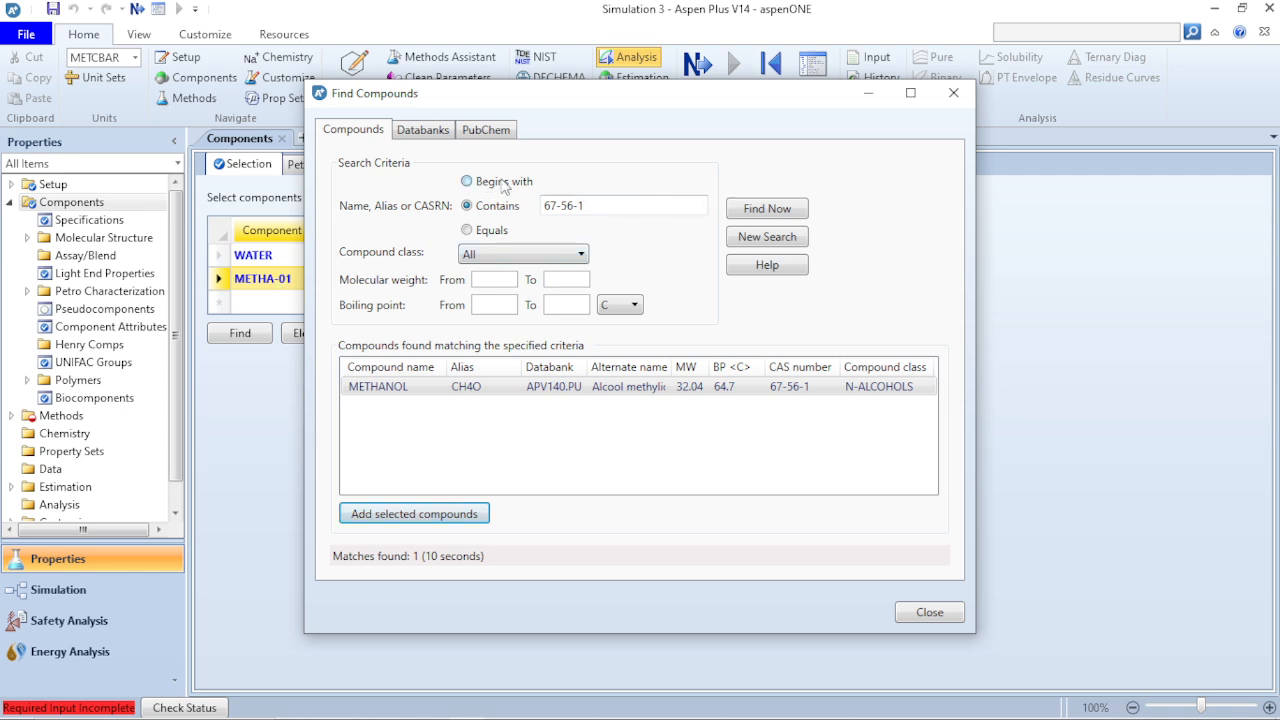
# - Clear the CAS number from the compound search criteria
pyautogui.click(616, 207)
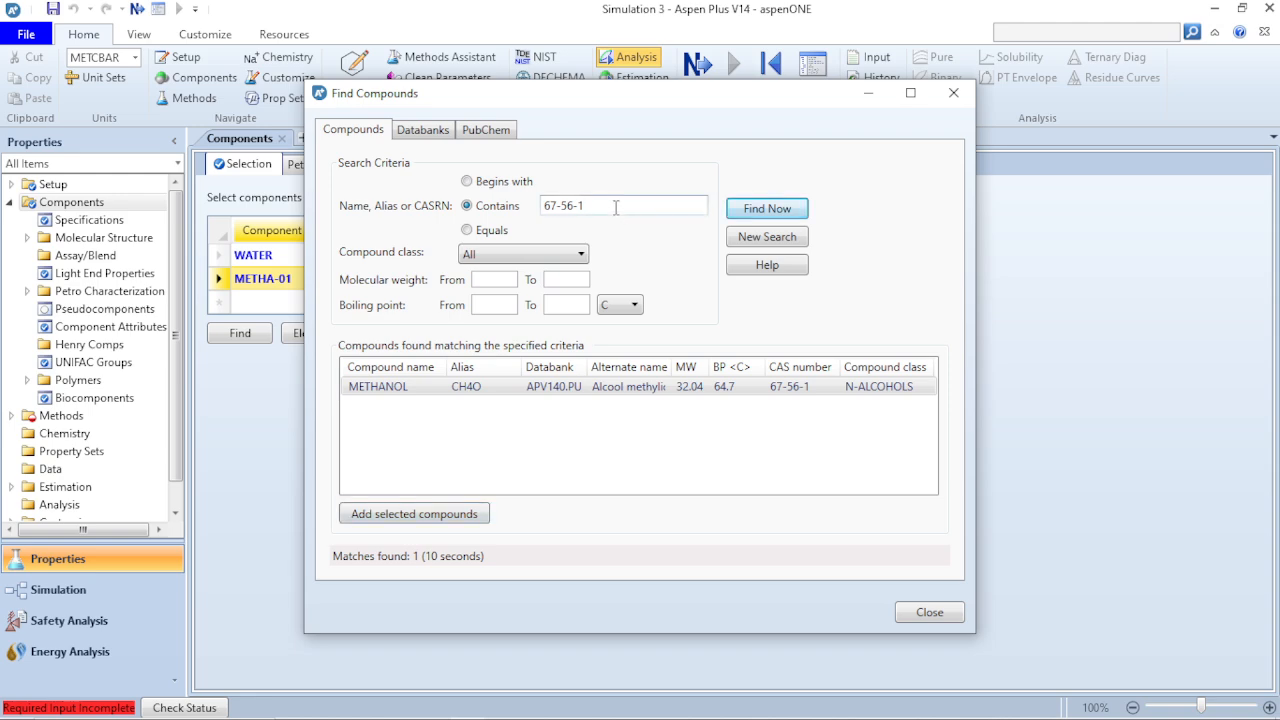
pyautogui.press('BackSpace')
pyautogui.press('BackSpace')
pyautogui.press('BackSpace')
pyautogui.press('BackSpace')
pyautogui.press('BackSpace')
pyautogui.press('BackSpace')
# - Examine the available and selected pure component databanks used for the compound search
pyautogui.click(420, 132)
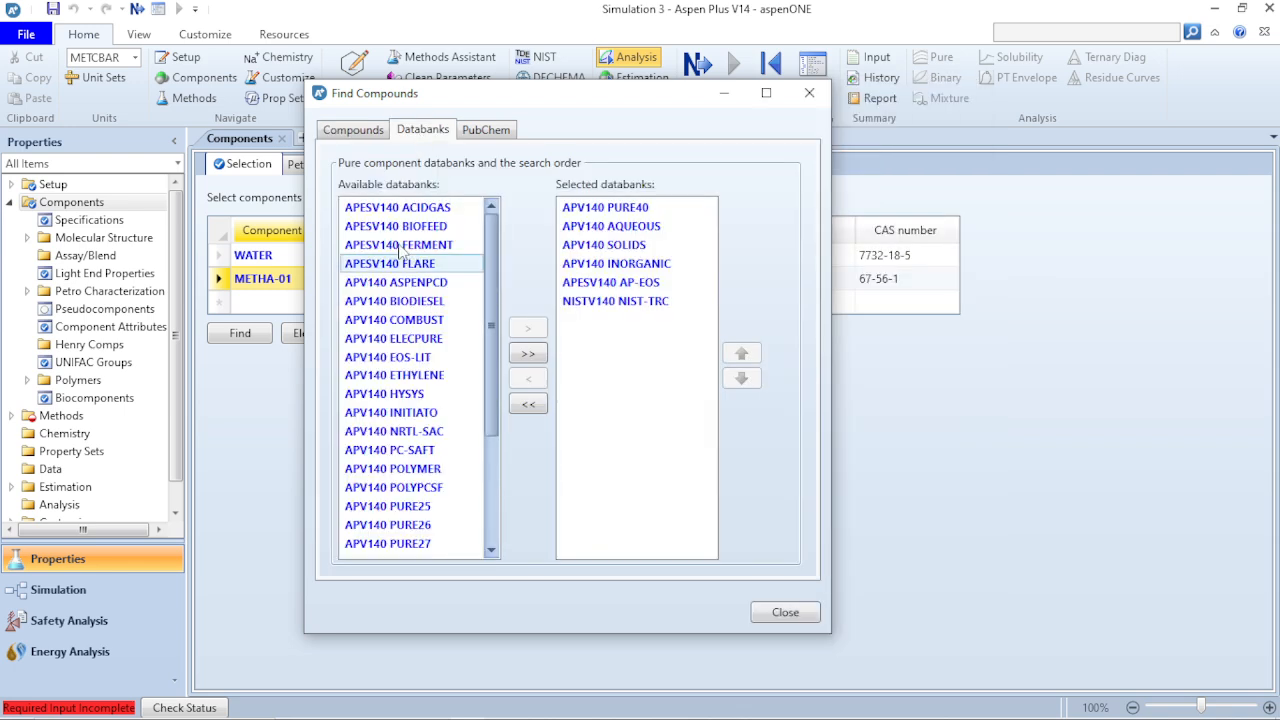
pyautogui.scroll(-1, 410, 305)
pyautogui.scroll(-2, 410, 305)
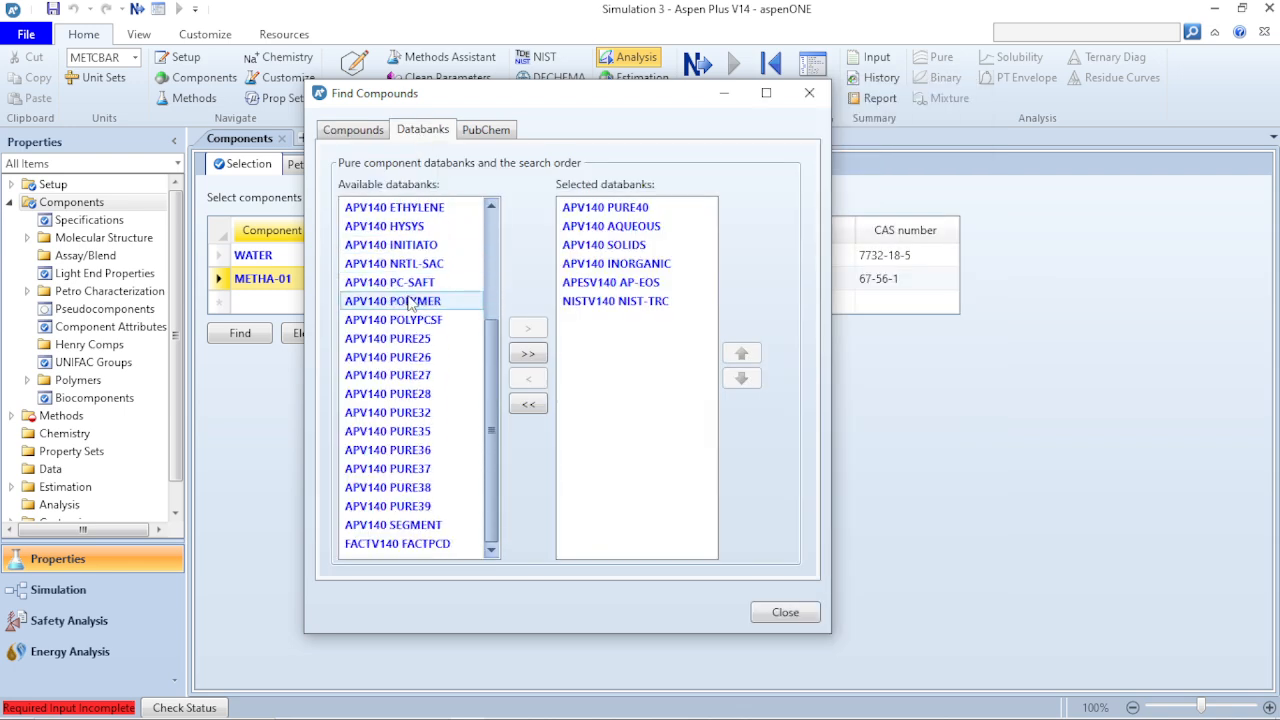
pyautogui.scroll(1, 410, 305)
pyautogui.scroll(-1, 410, 305)
pyautogui.scroll(2, 410, 305)
pyautogui.scroll(3, 410, 304)
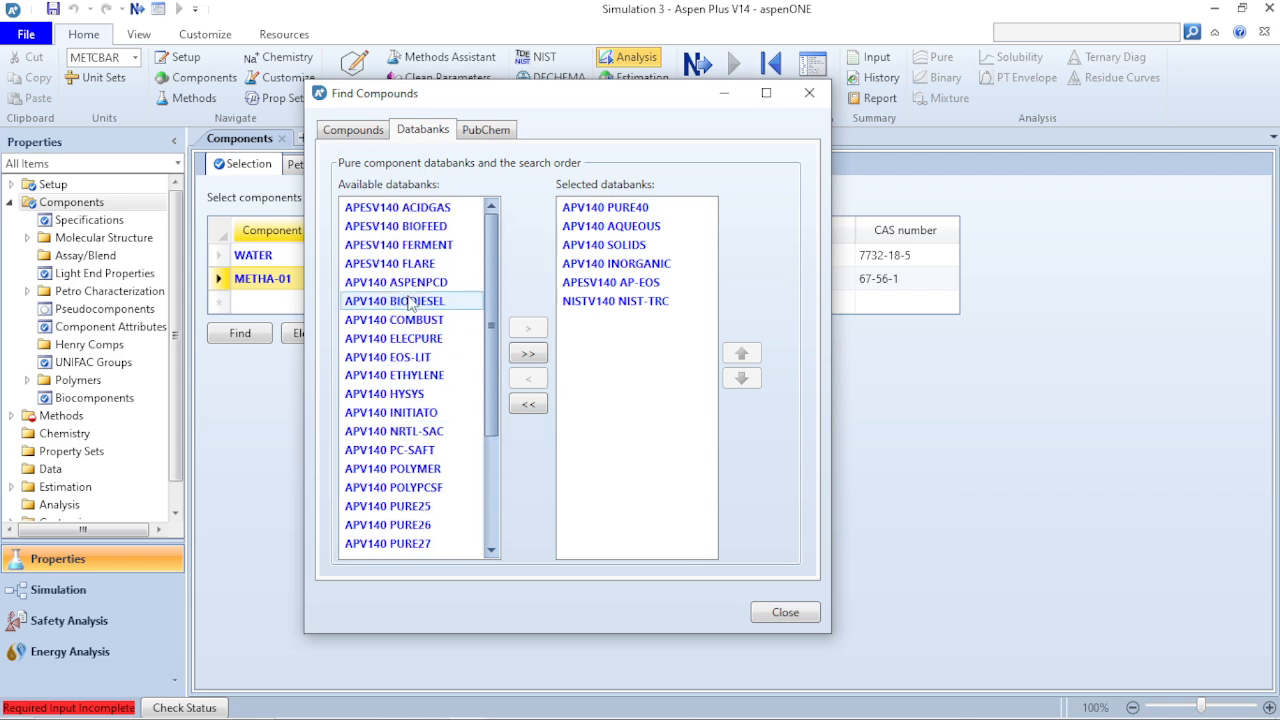
pyautogui.scroll(-9, 410, 304)
pyautogui.scroll(3, 410, 305)
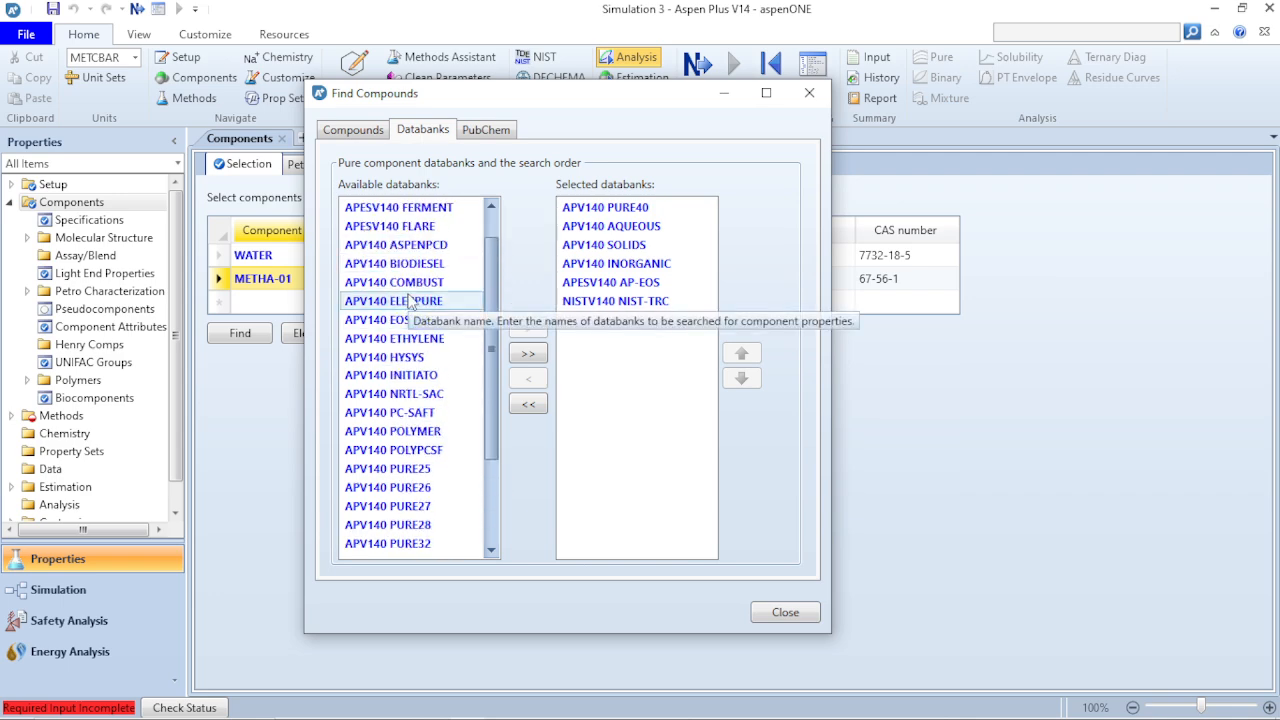
pyautogui.scroll(-3, 410, 305)
pyautogui.scroll(3, 410, 303)
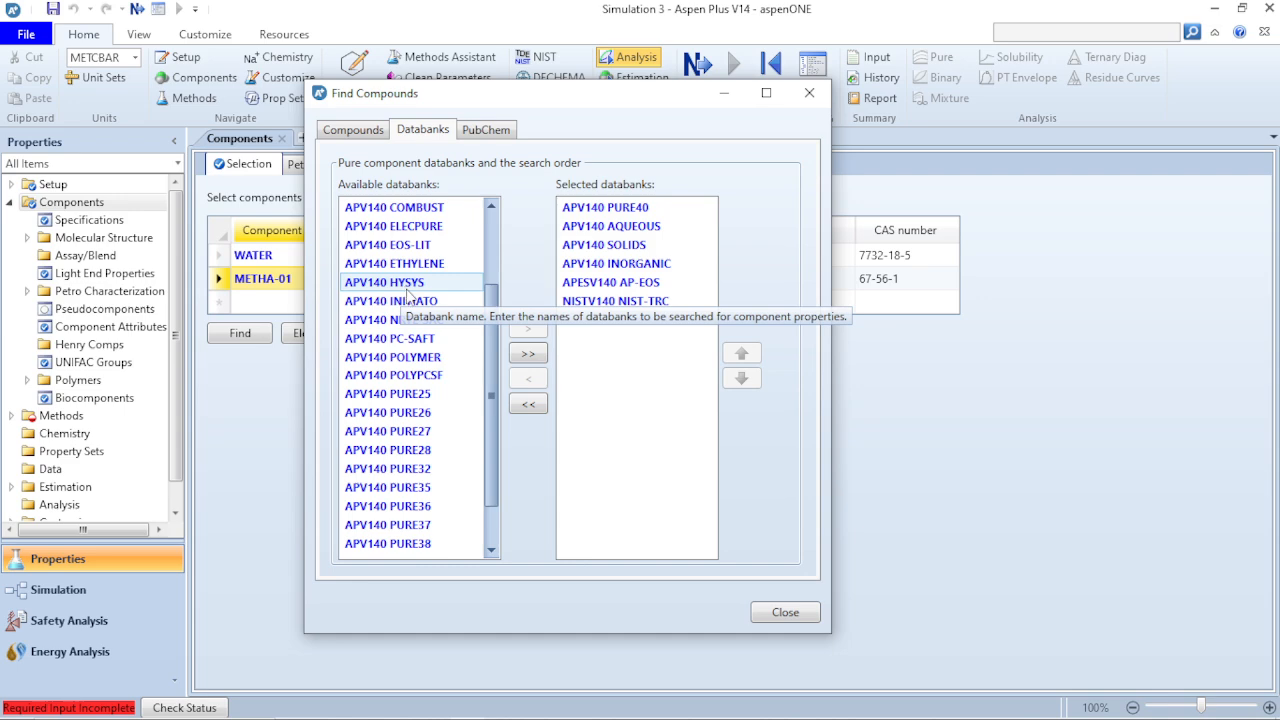
pyautogui.scroll(-1, 435, 415)
pyautogui.scroll(3, 435, 420)
pyautogui.scroll(-2, 435, 425)
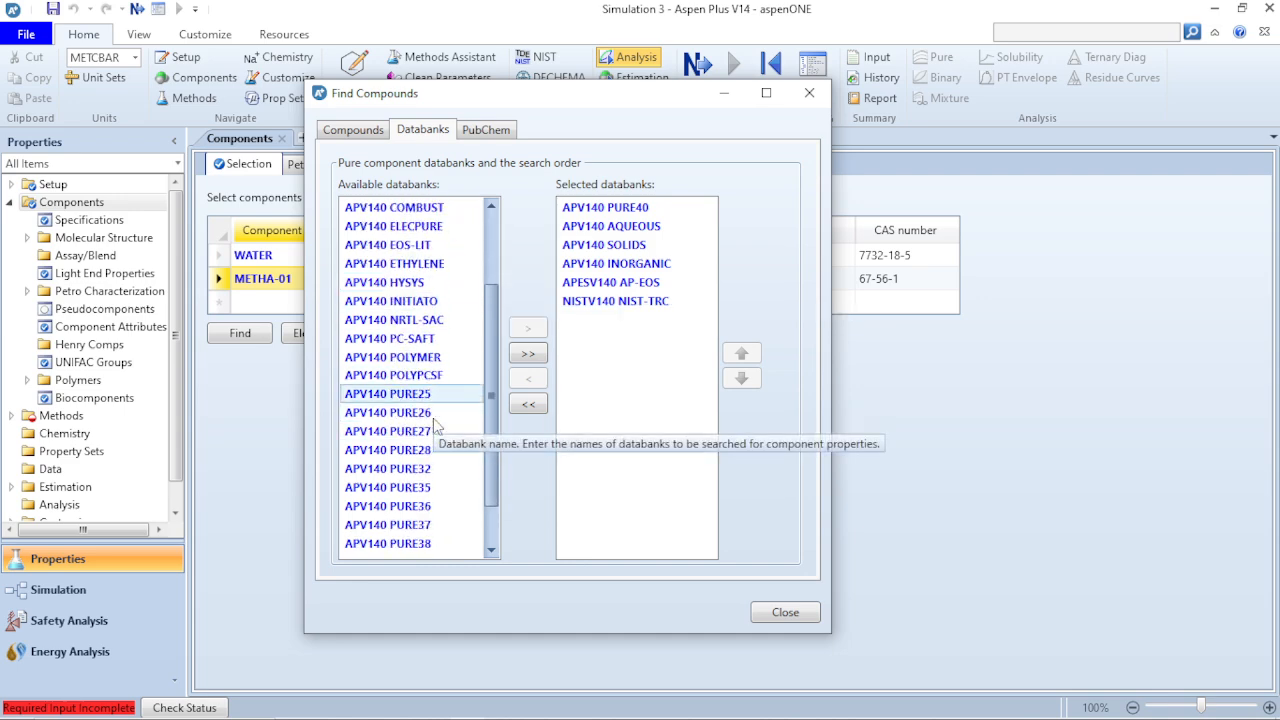
pyautogui.scroll(2, 435, 425)
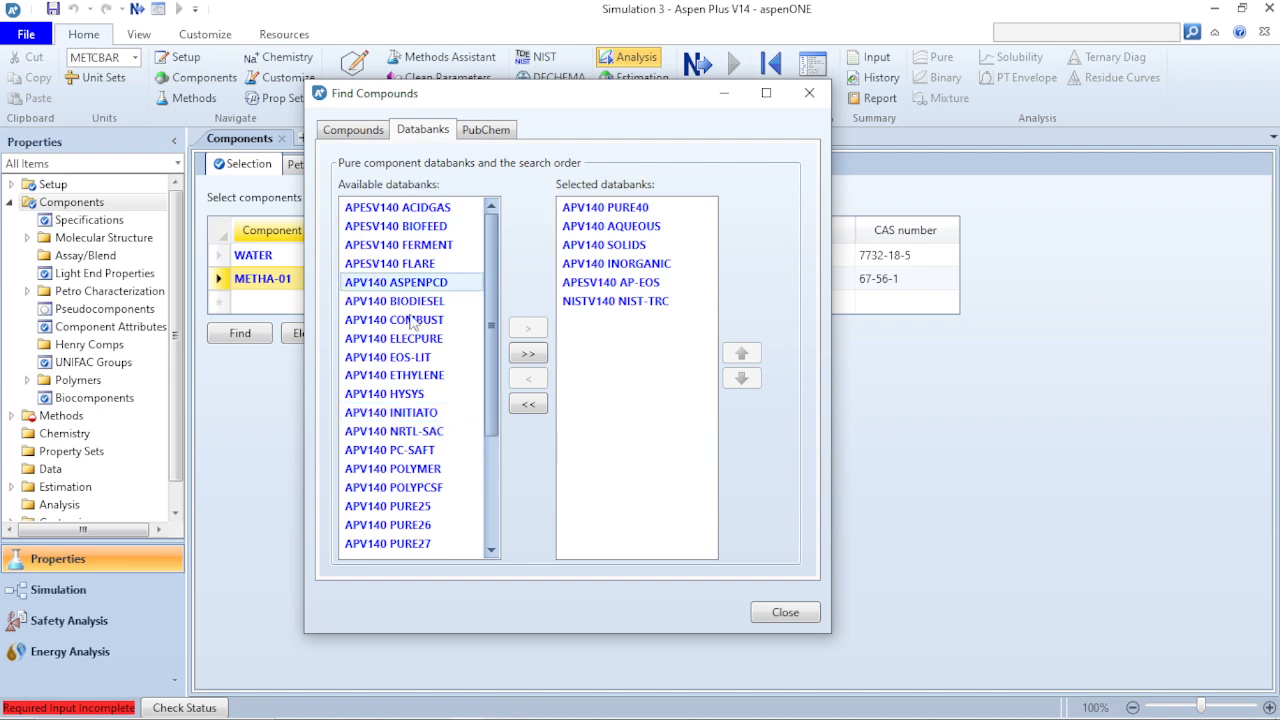
# - Look through the available databanks and move all of them into the selected databanks
pyautogui.scroll(-2, 412, 320)
pyautogui.scroll(3, 420, 330)
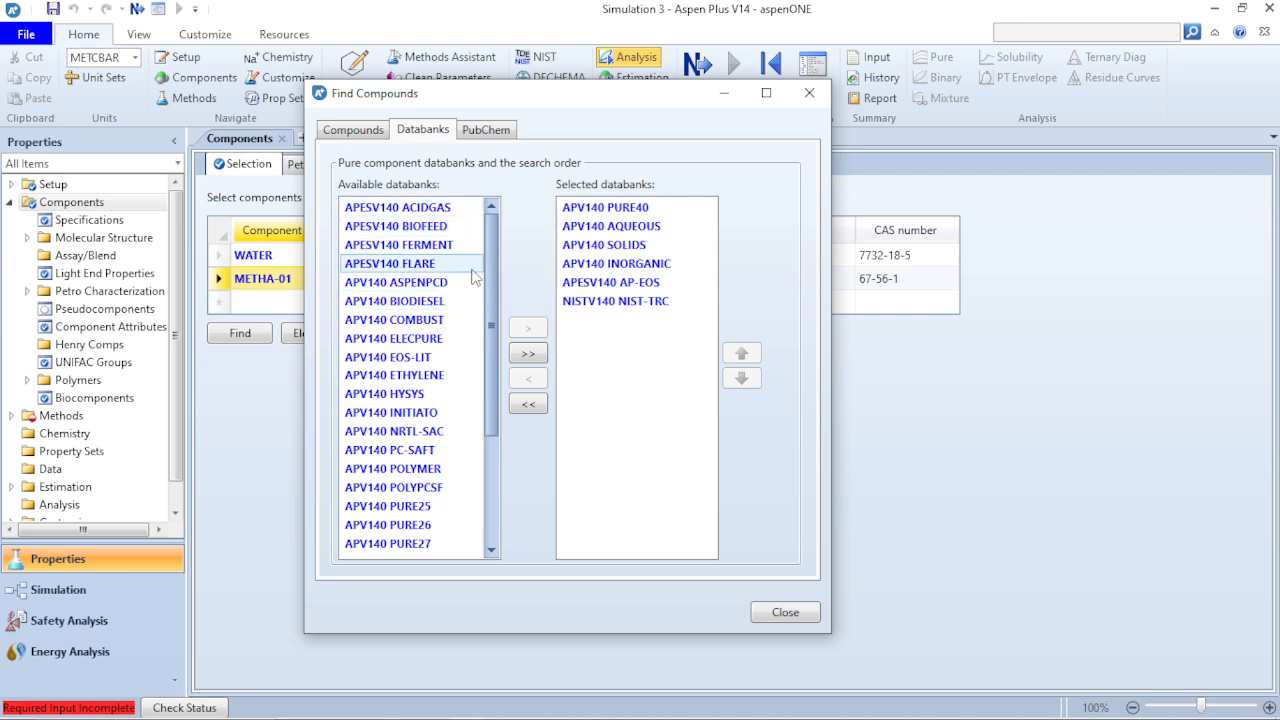
pyautogui.scroll(-3, 420, 506)
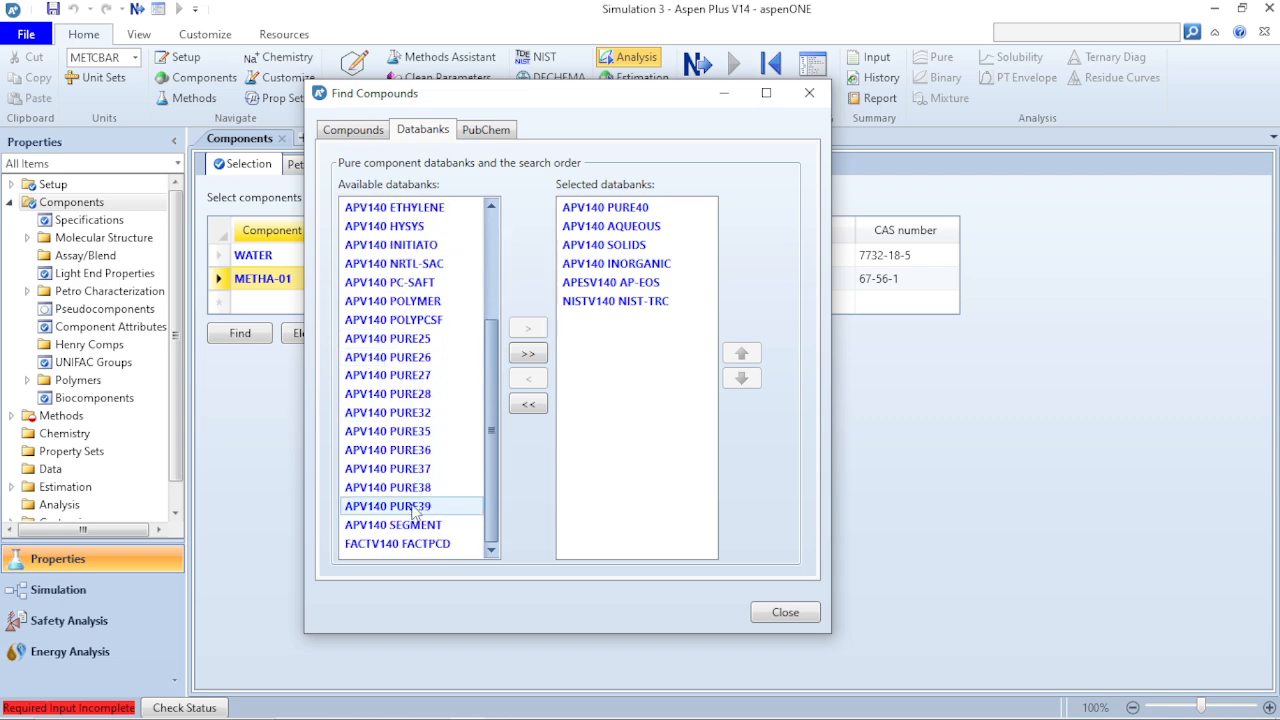
pyautogui.scroll(3, 415, 506)
pyautogui.scroll(-3, 425, 503)
pyautogui.scroll(3, 425, 503)
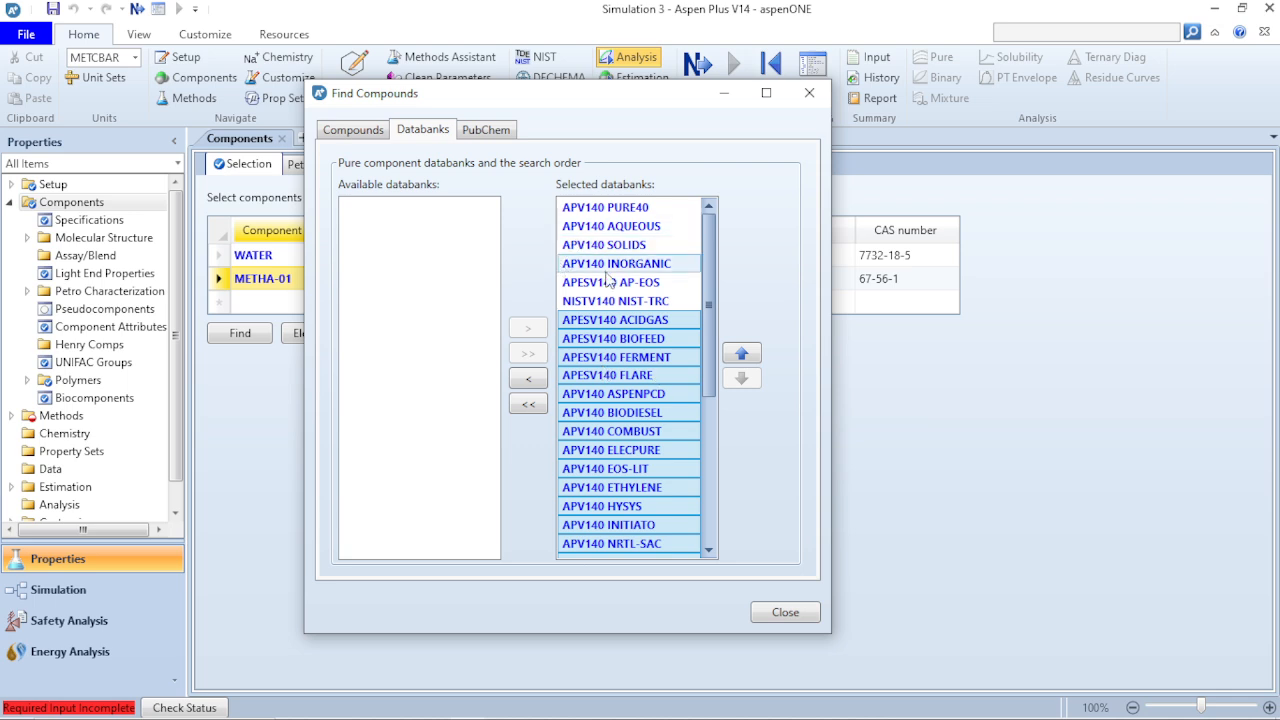
# - Examine the search order of the expanded selected databanks list, including the APV140 BIODIESEL entry
pyautogui.scroll(-4, 624, 398)
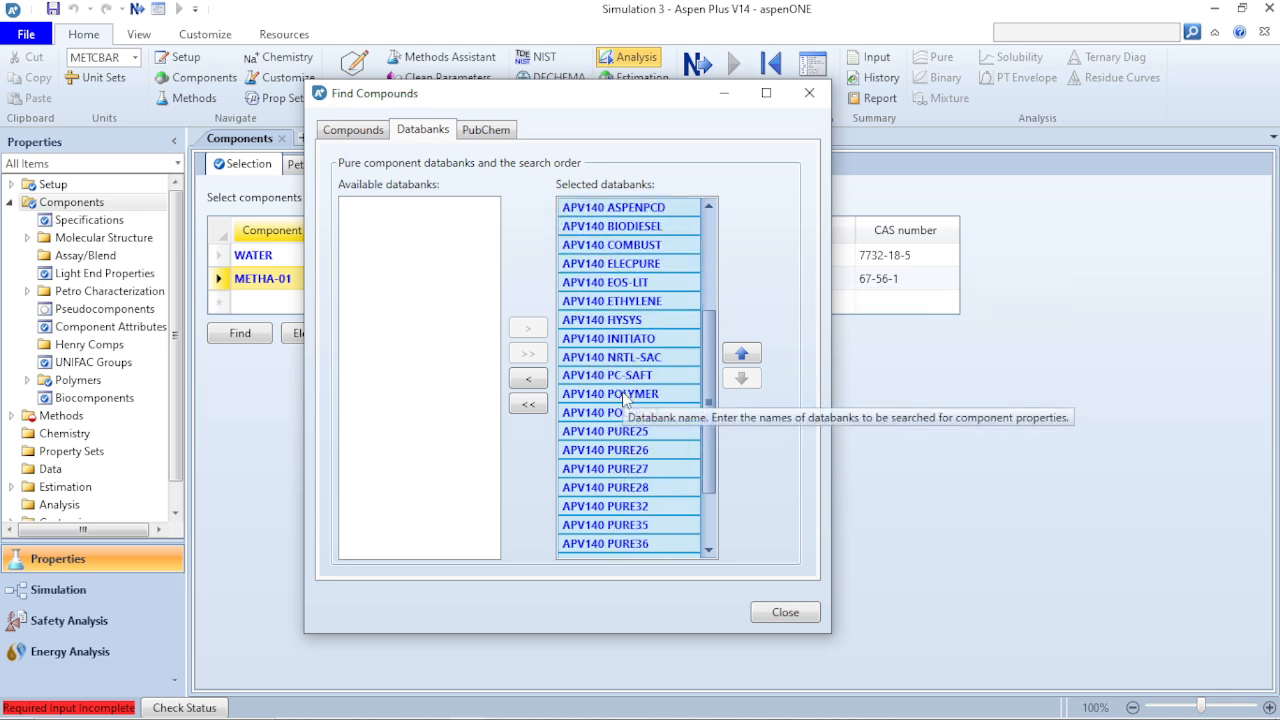
pyautogui.scroll(-2, 624, 398)
pyautogui.scroll(6, 624, 395)
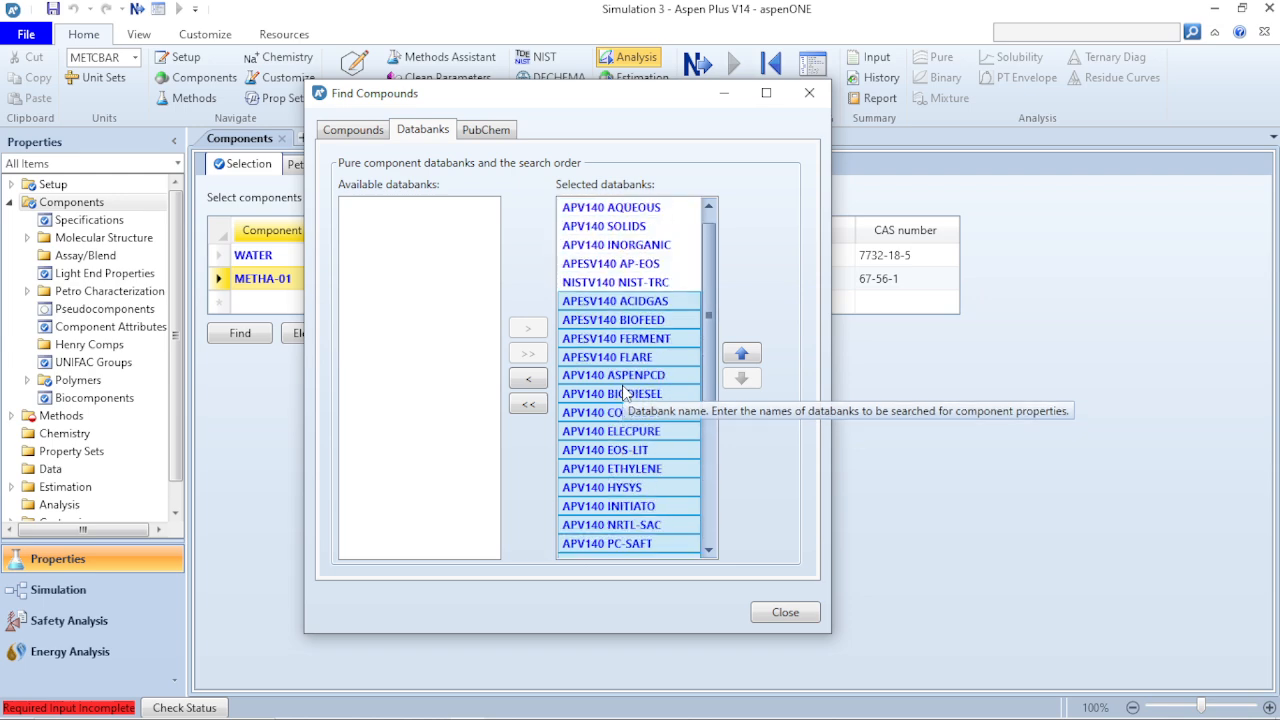
pyautogui.click(624, 393)
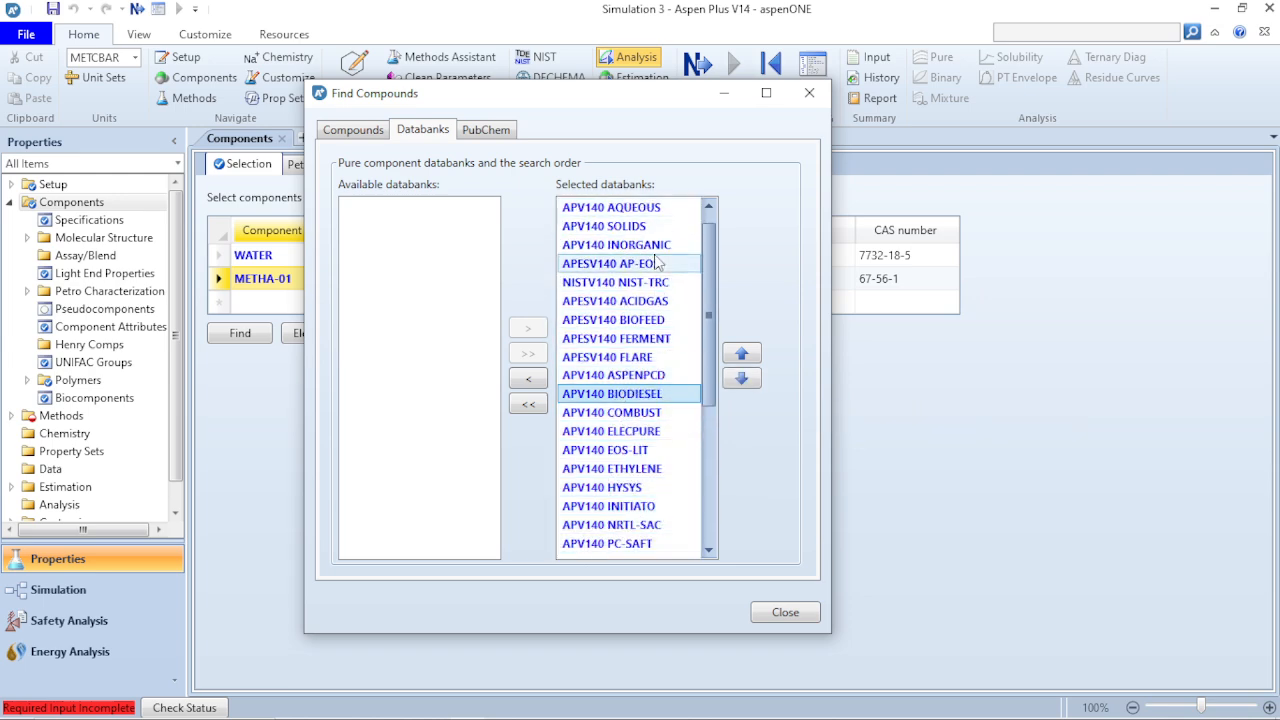
pyautogui.scroll(1, 657, 262)
pyautogui.scroll(-3, 657, 262)
pyautogui.scroll(3, 657, 262)
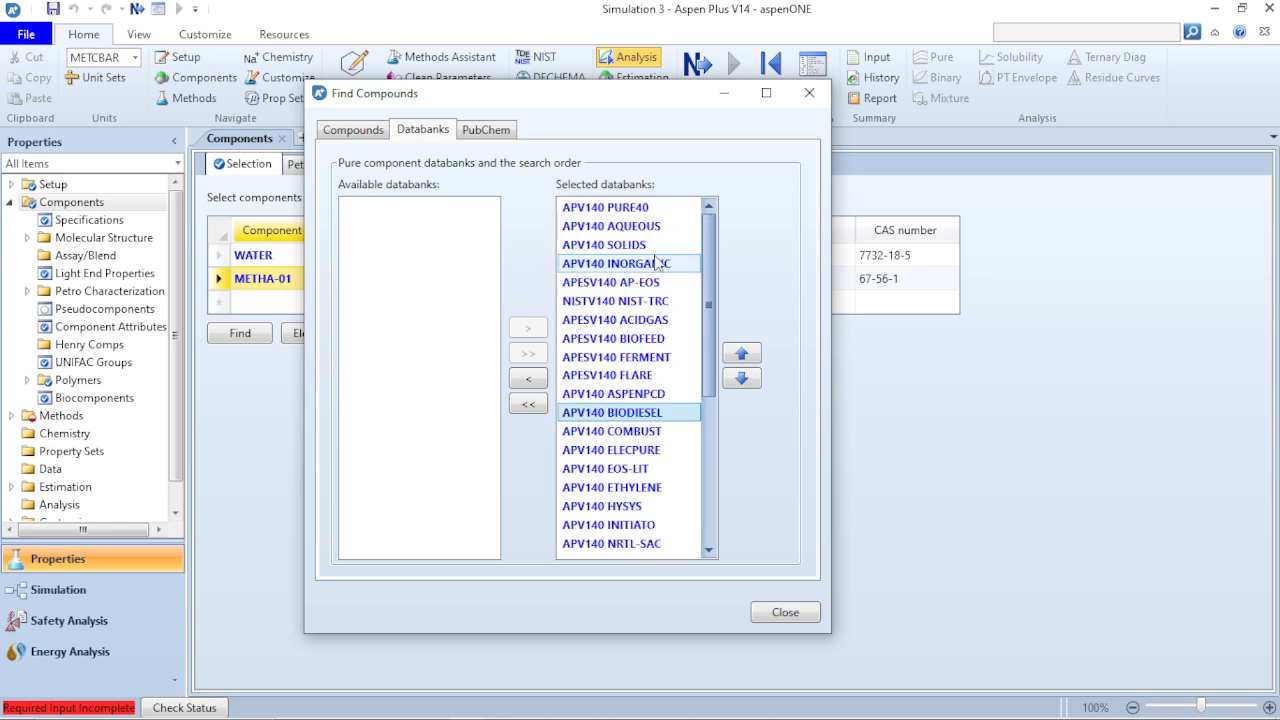
# - Reopen the compound search and move the added databanks back out of the selected databanks
pyautogui.click(809, 93)
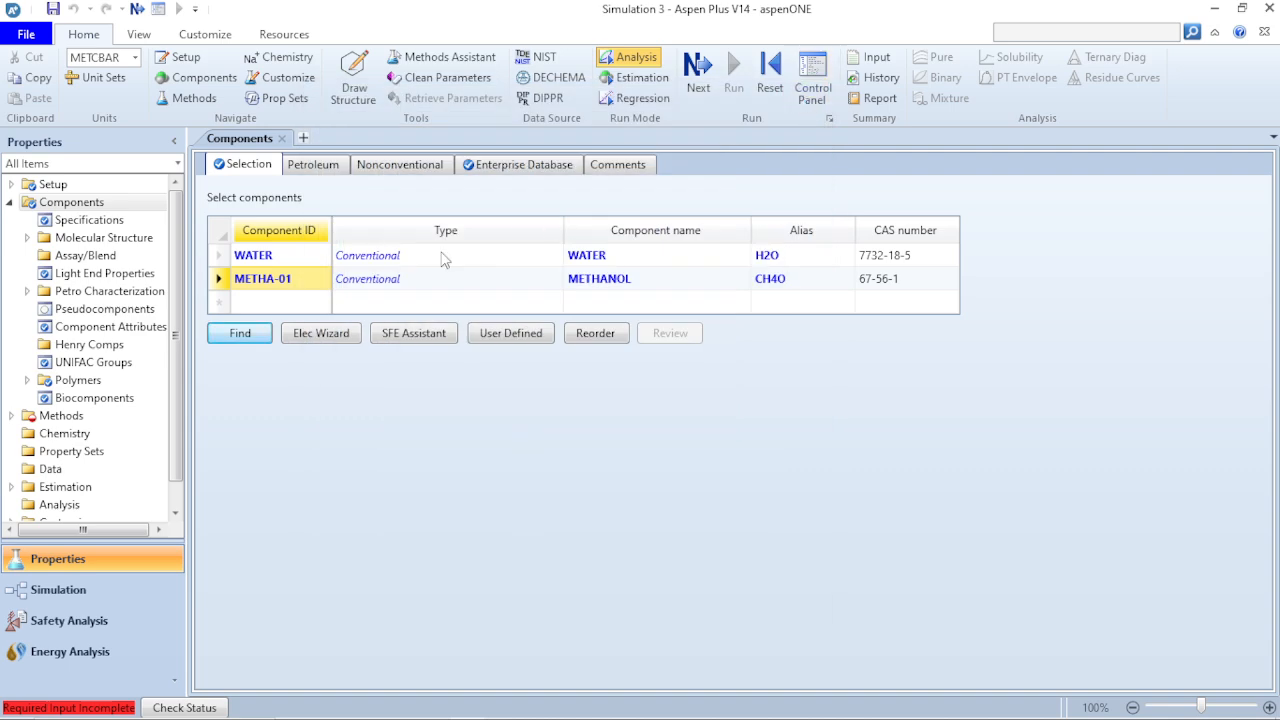
pyautogui.click(250, 336)
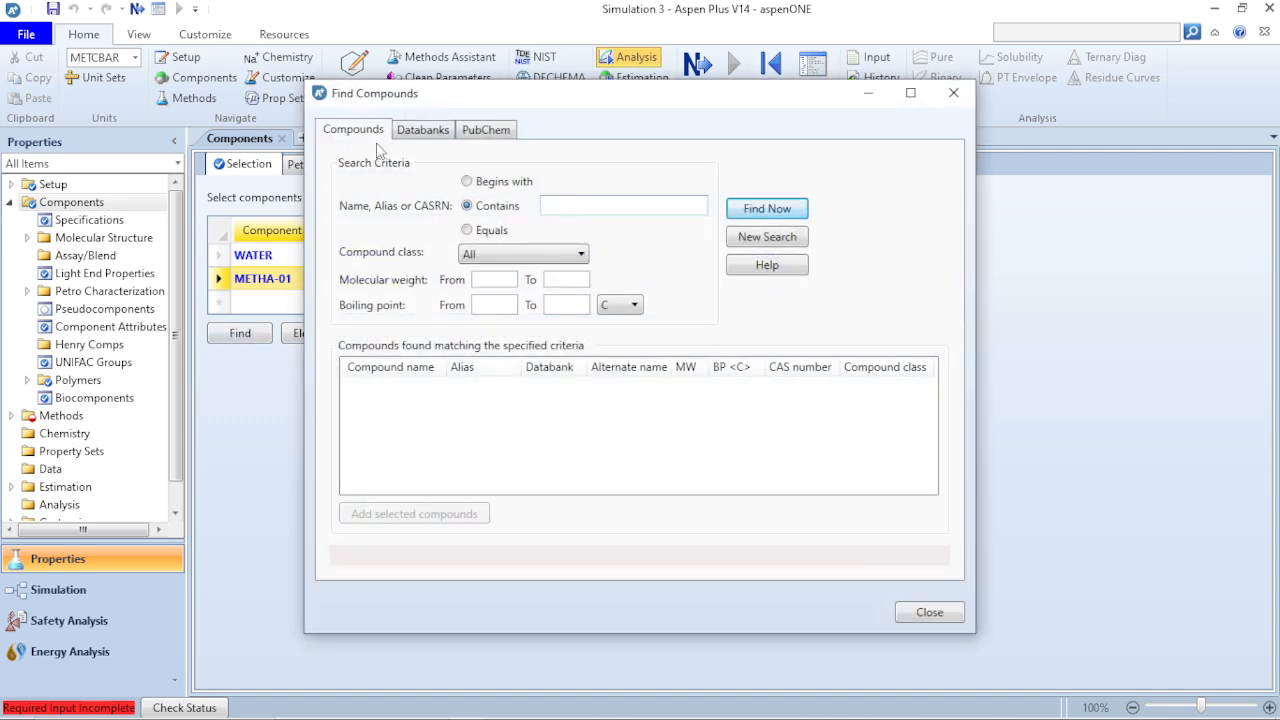
pyautogui.click(412, 132)
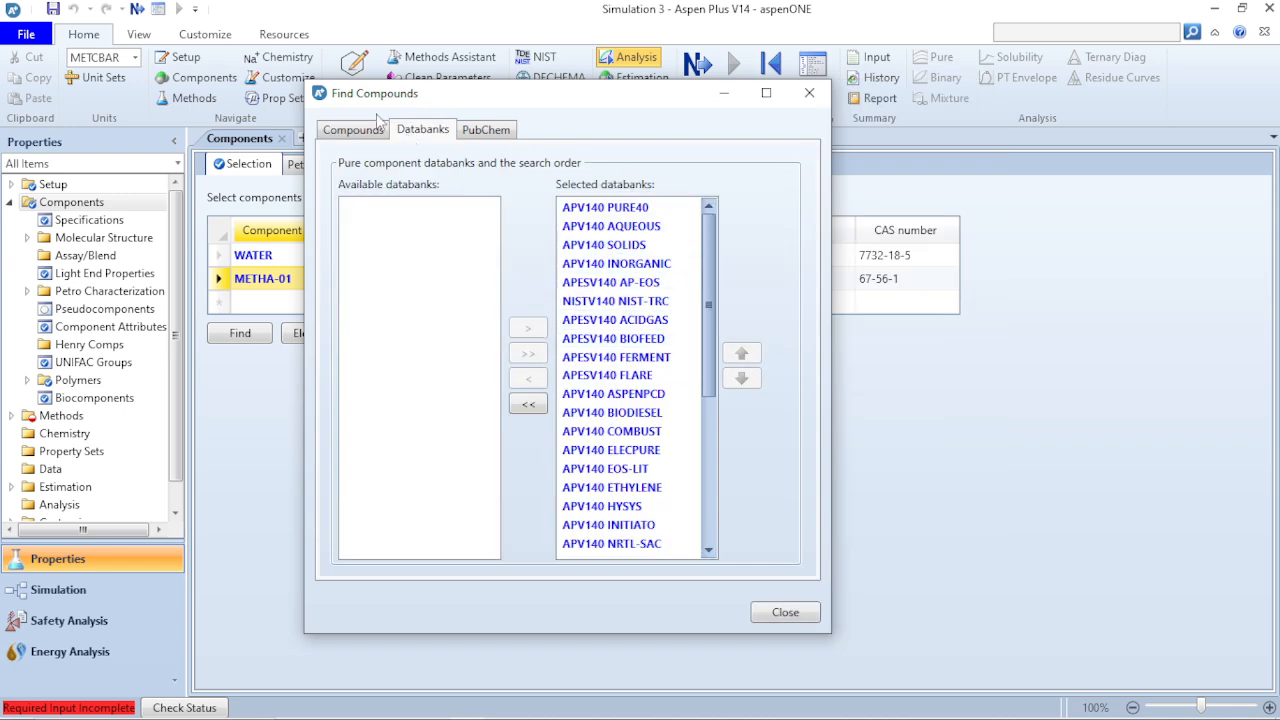
pyautogui.click(338, 138)
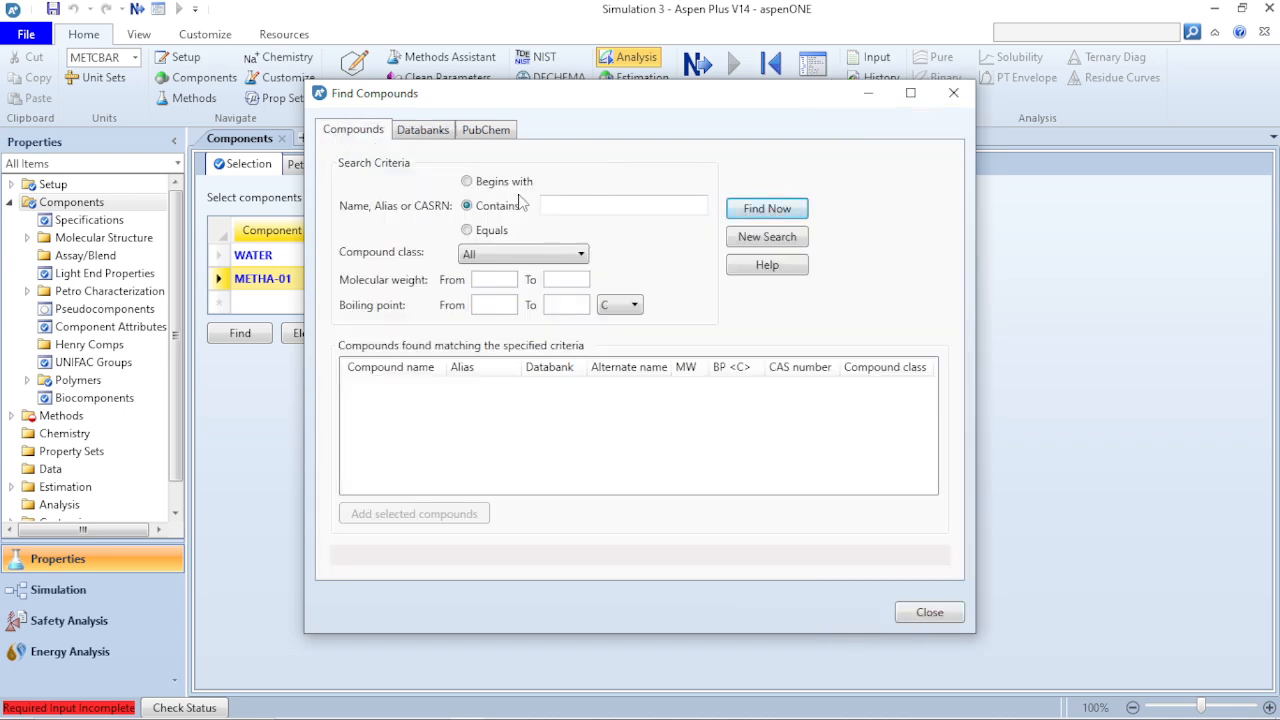
pyautogui.click(418, 134)
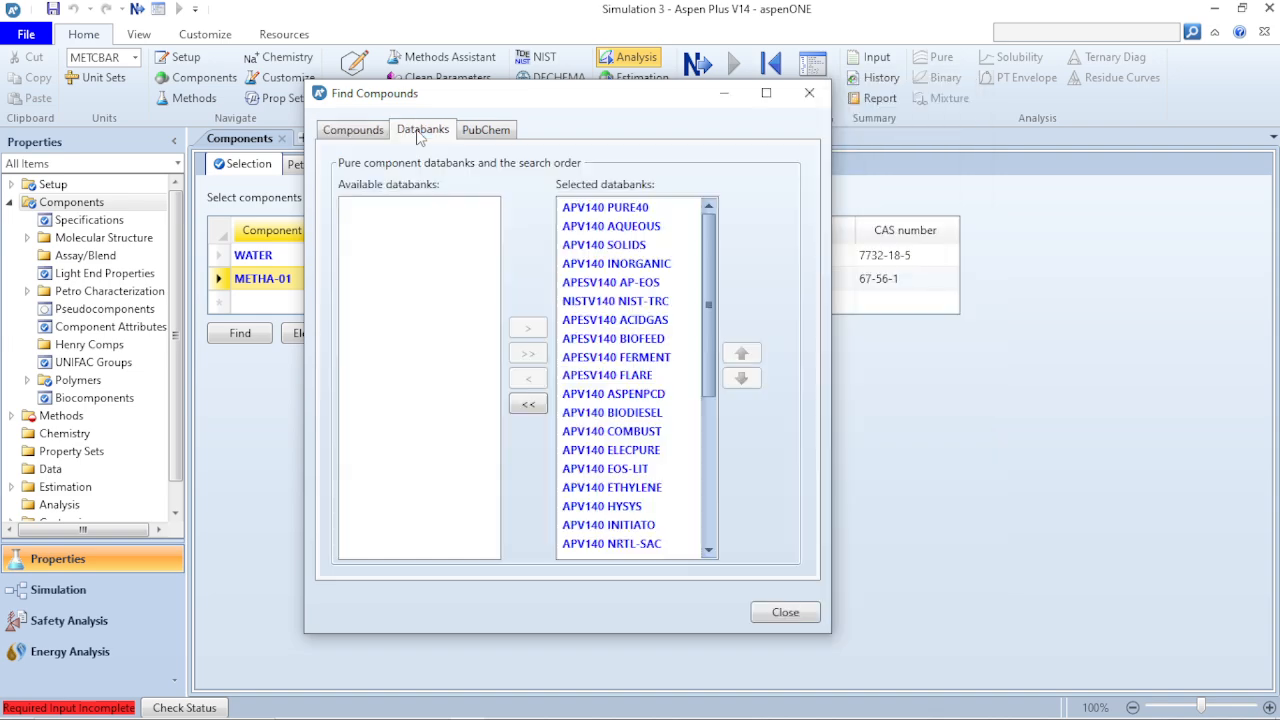
pyautogui.click(526, 405)
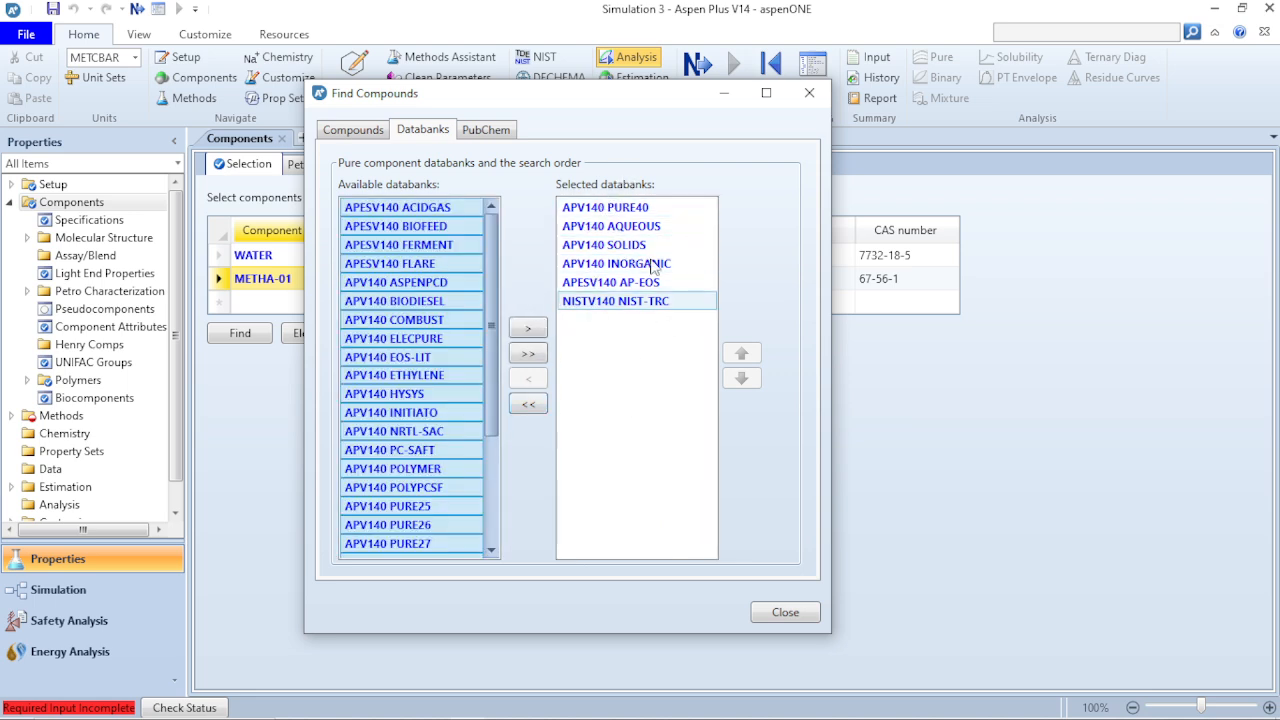
pyautogui.click(537, 297)
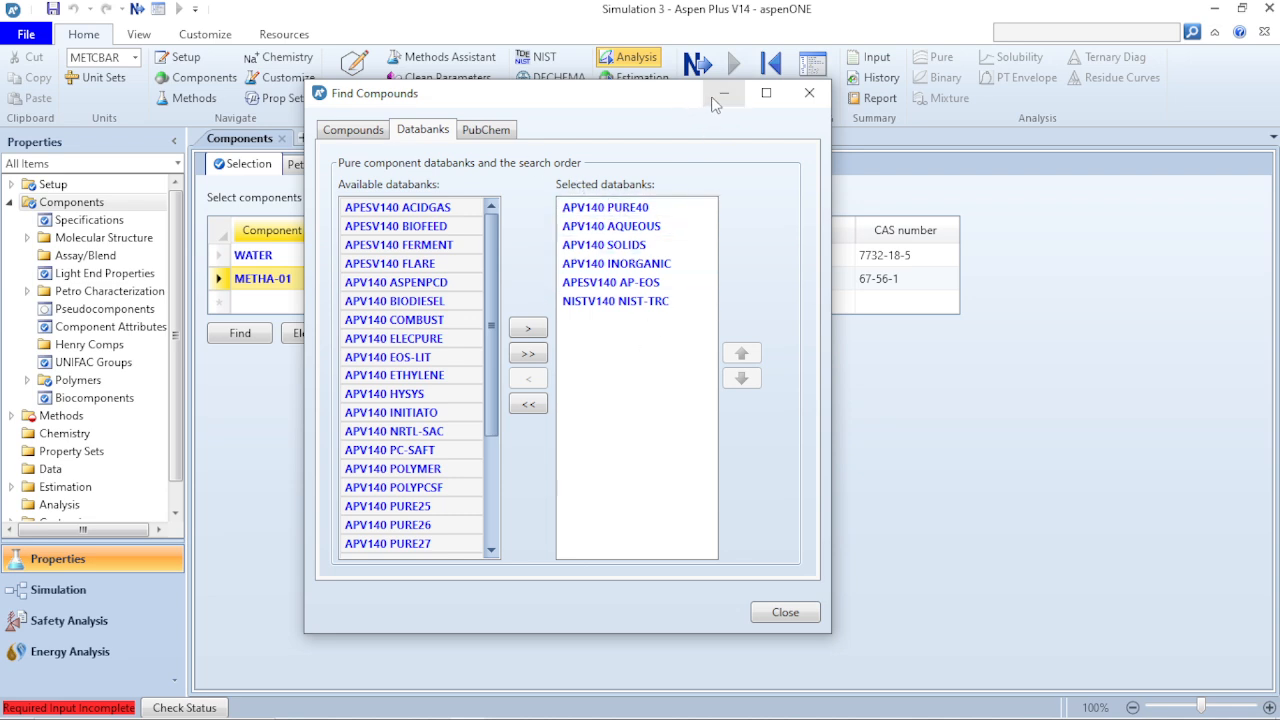
# - Search the default selected databanks for compounds containing "selexol"
pyautogui.click(367, 133)
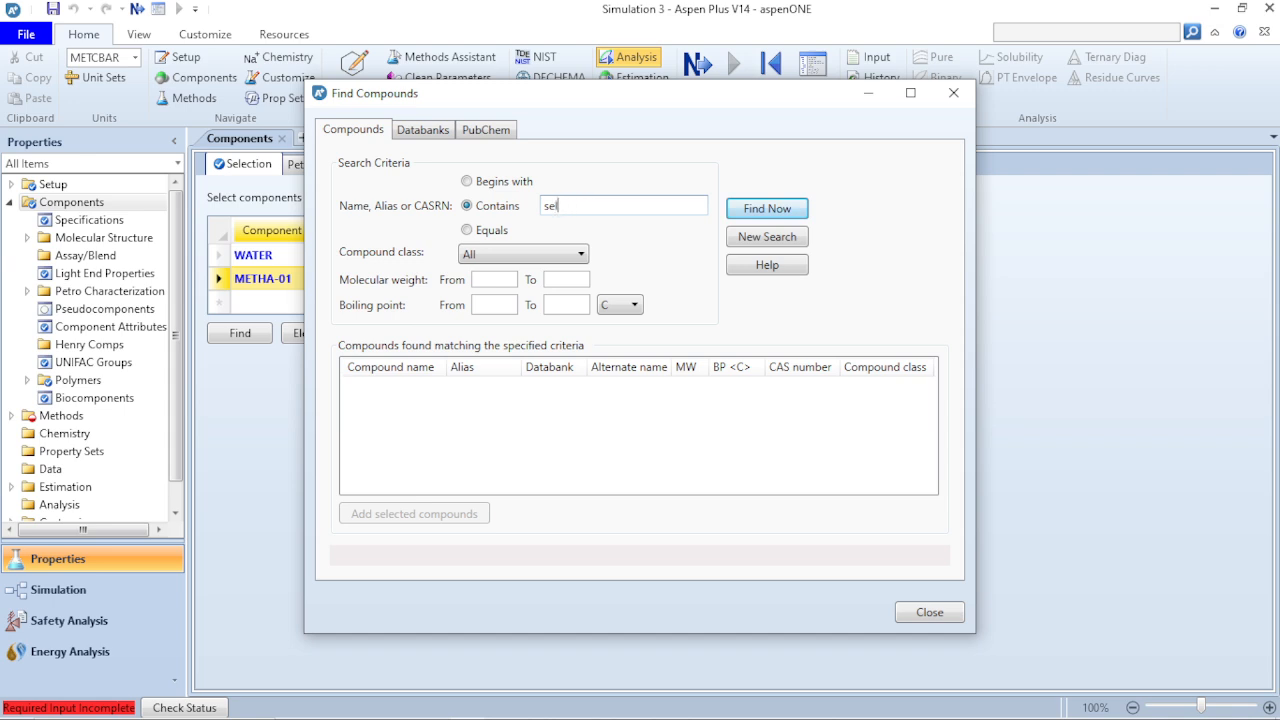
pyautogui.press('Return')
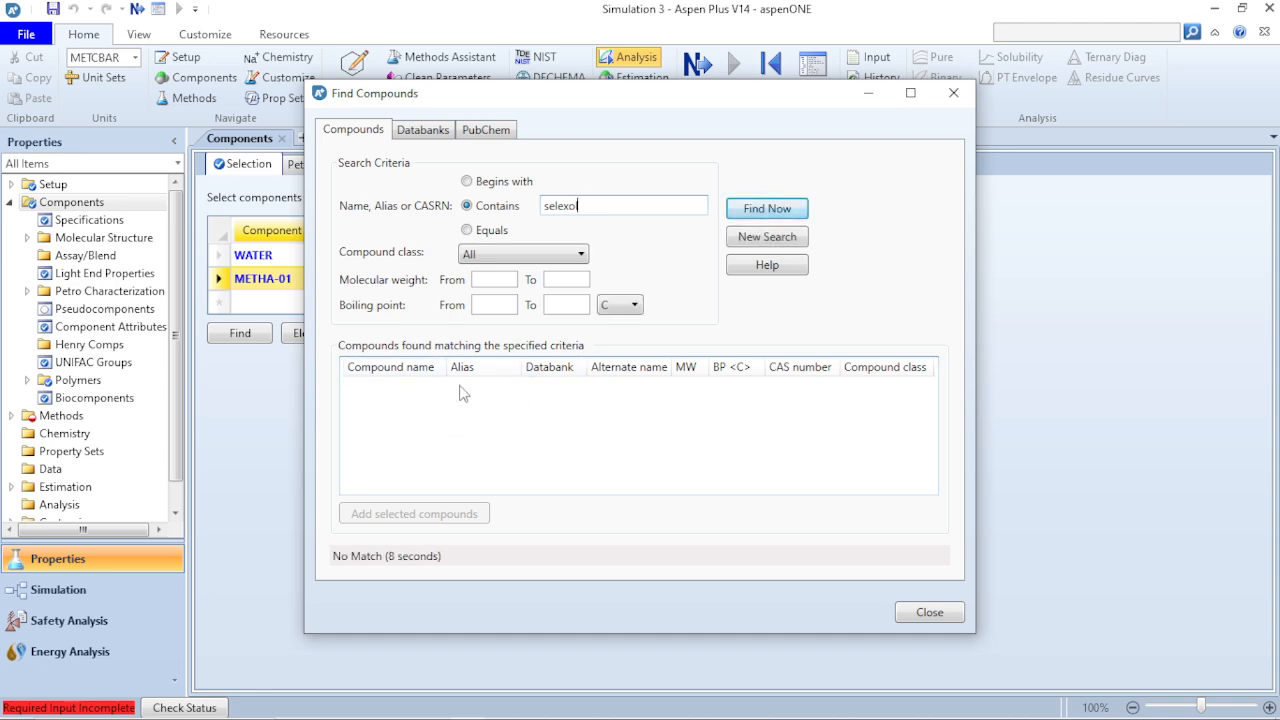
# - Add all available databanks to the selected ones and repeat the search for "selexol"
pyautogui.click(435, 138)
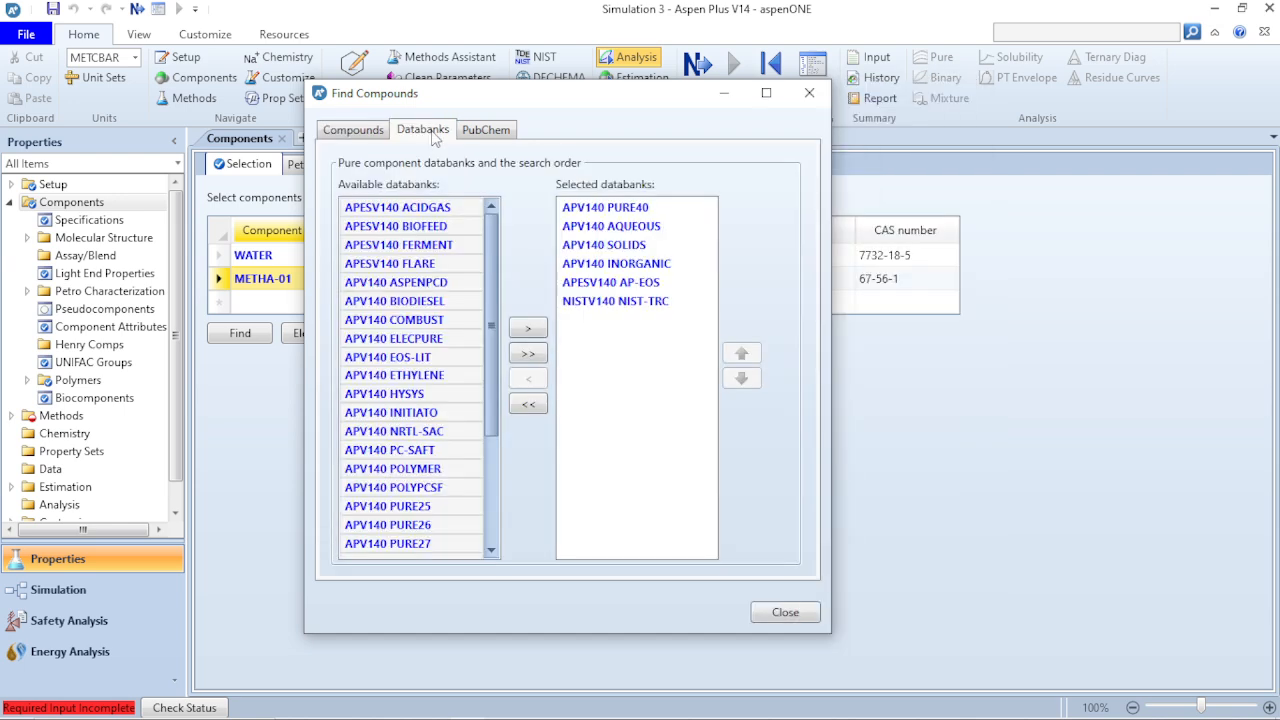
pyautogui.click(529, 354)
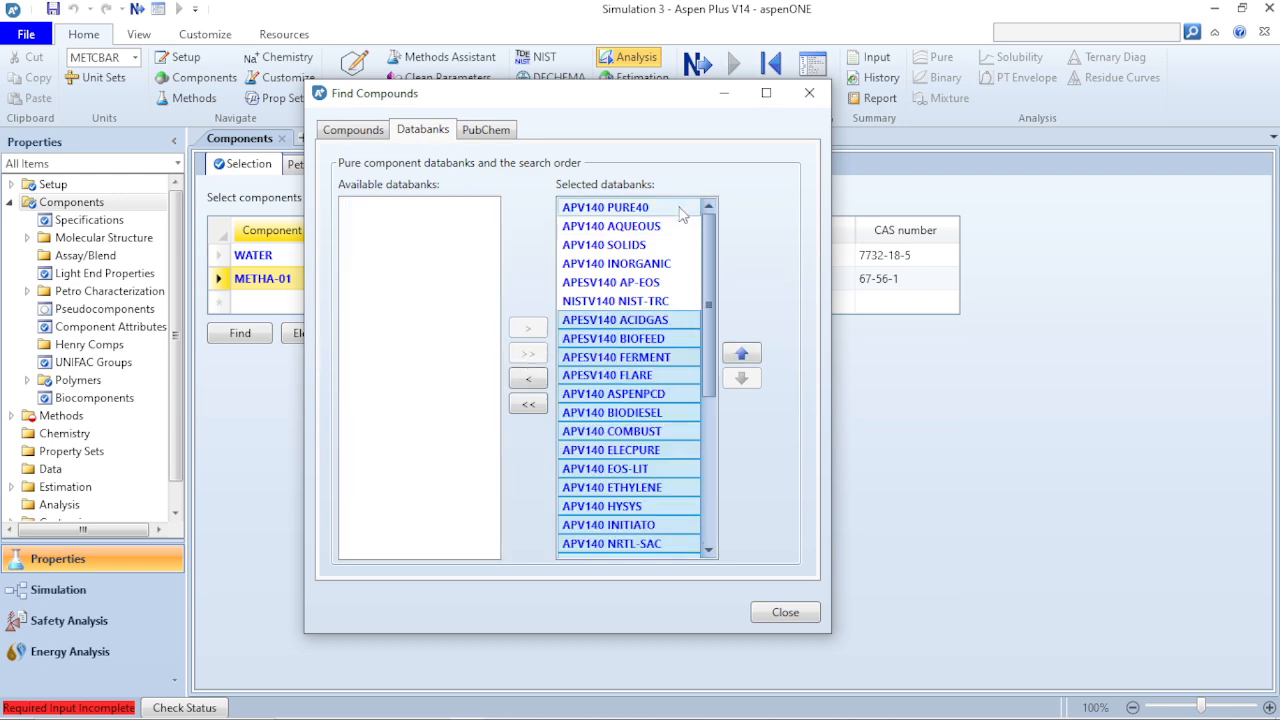
pyautogui.click(366, 130)
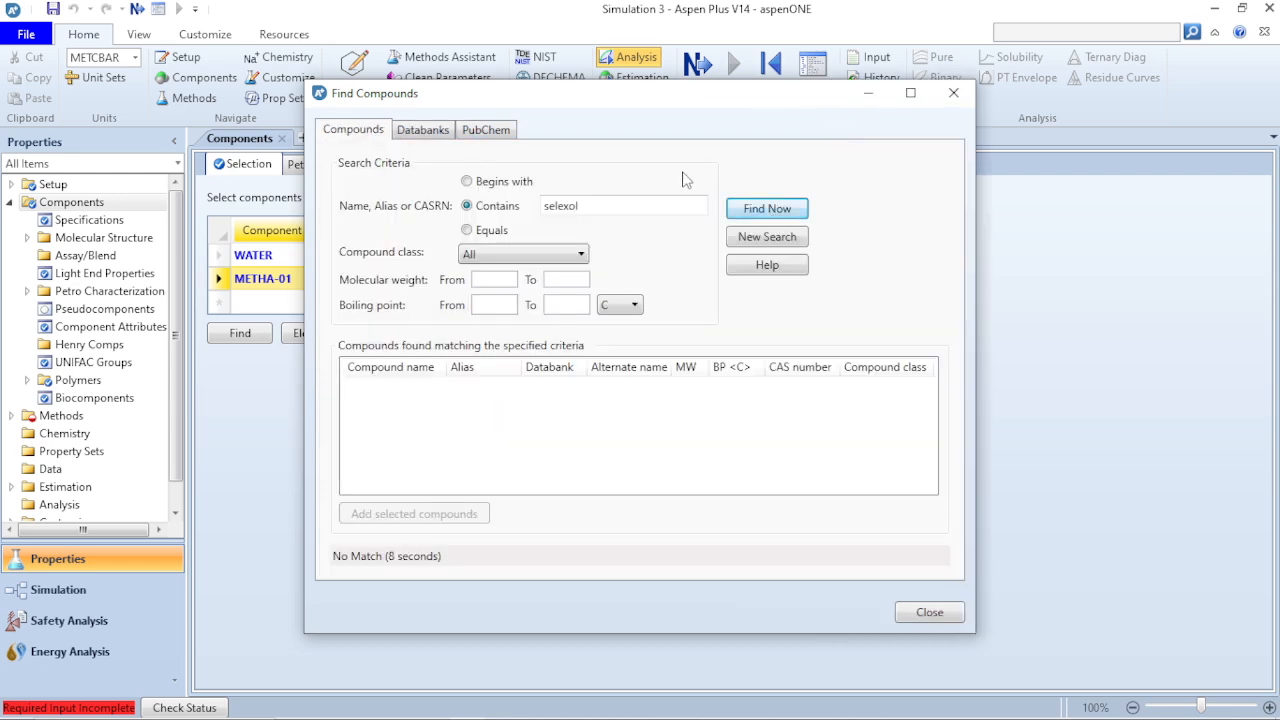
pyautogui.click(767, 212)
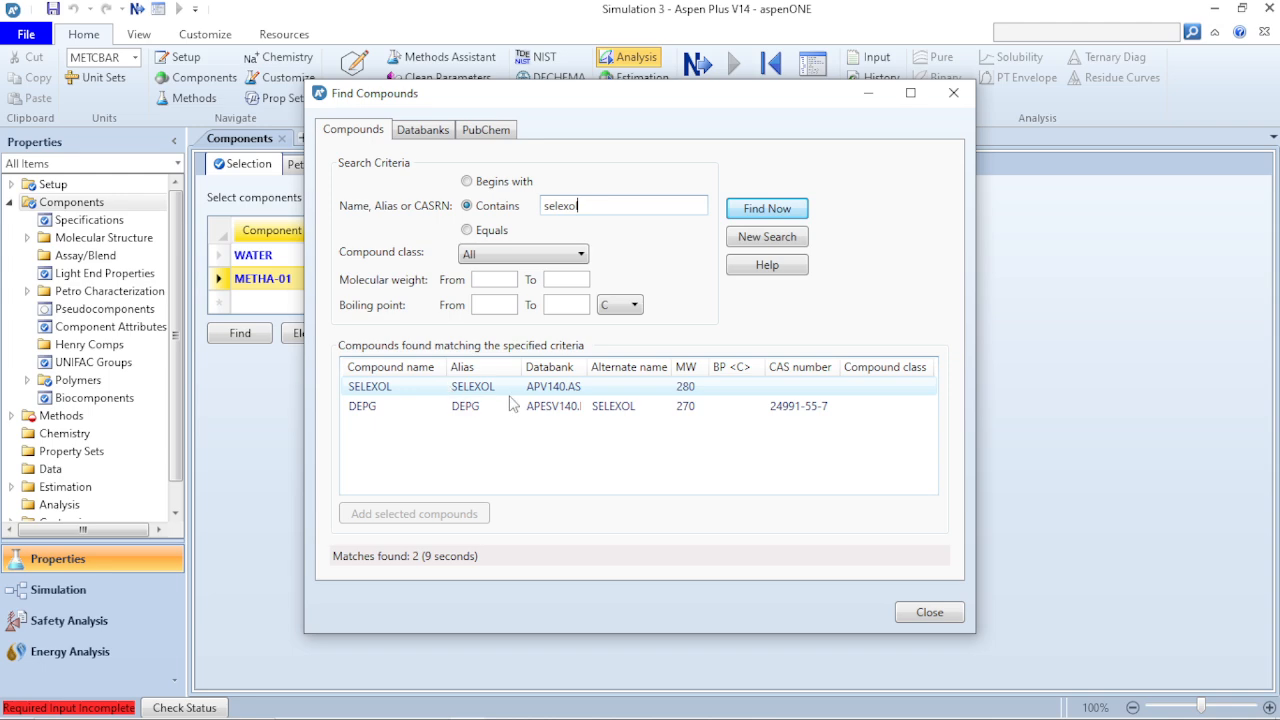
pyautogui.click(620, 209)
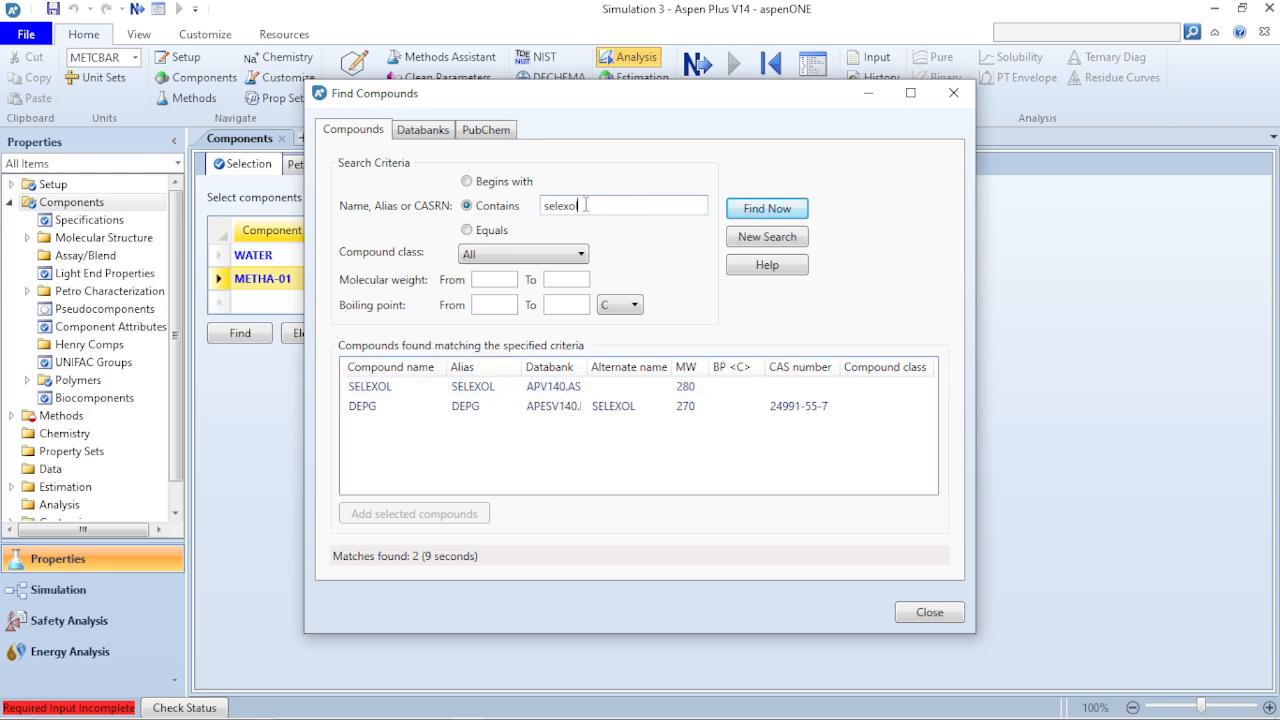
# - Look at the PubChem compound search option, return to the compound results and close the compound search
pyautogui.click(486, 131)
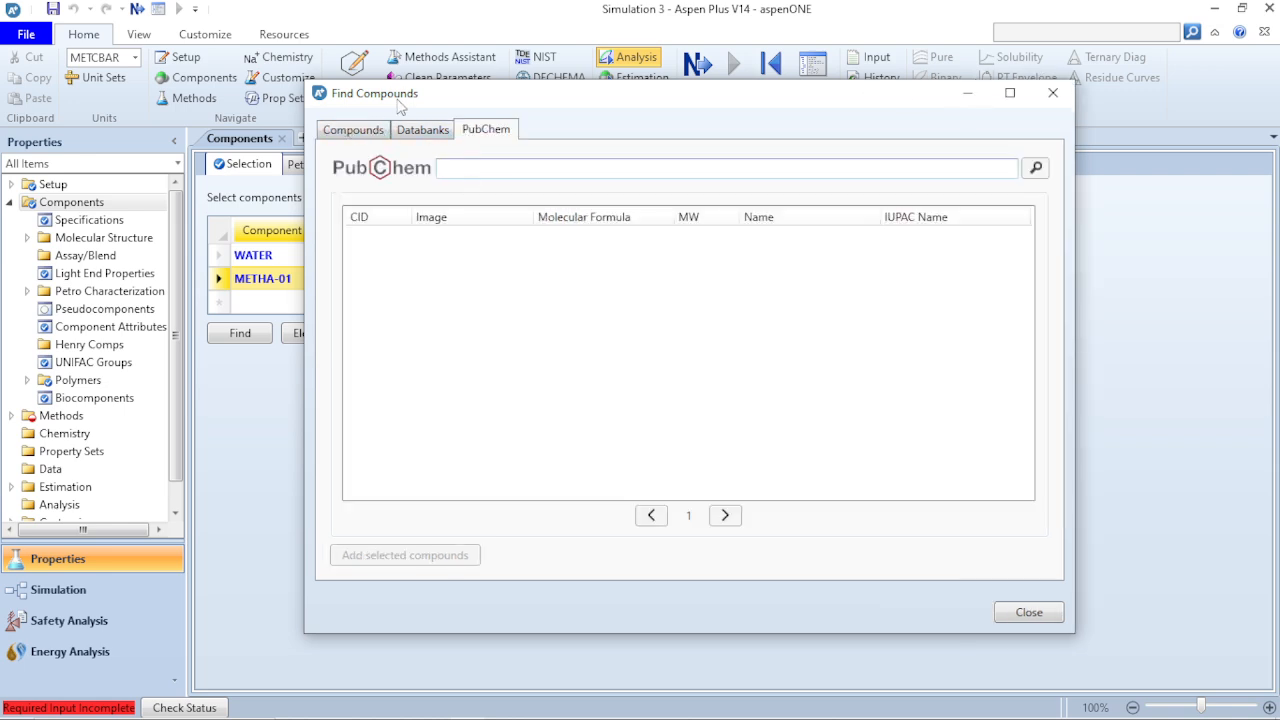
pyautogui.click(482, 166)
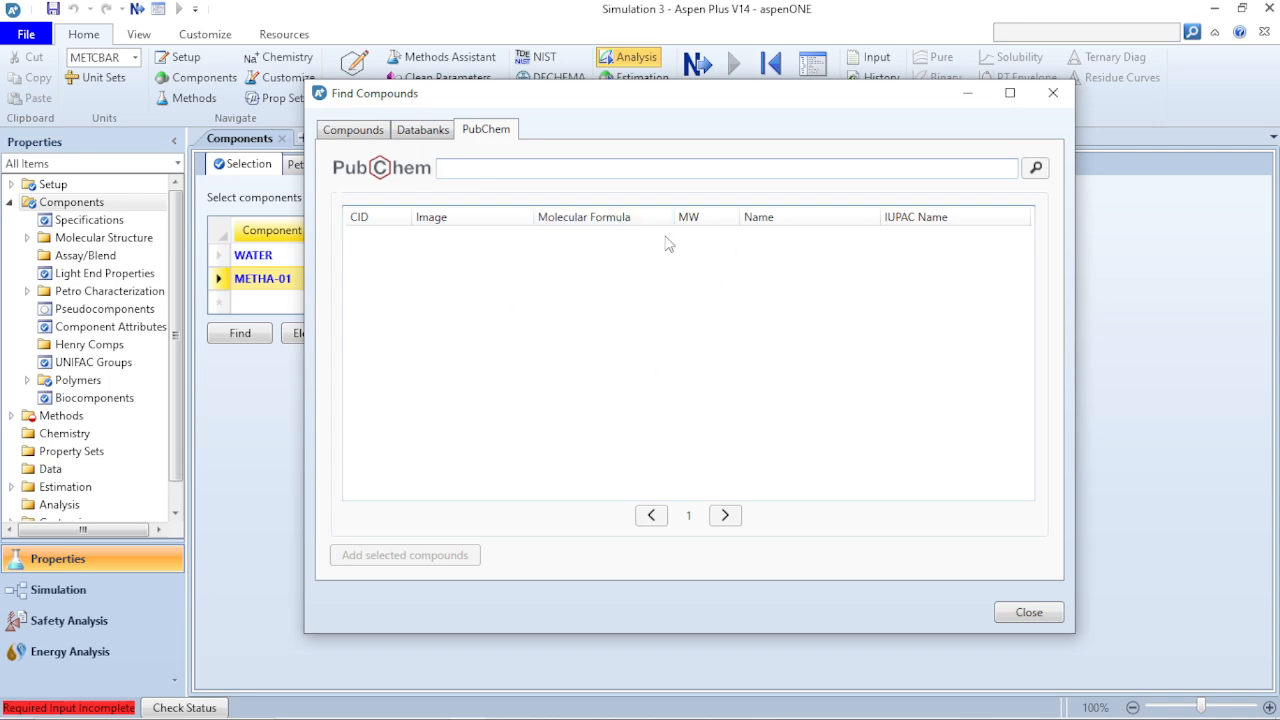
pyautogui.click(364, 134)
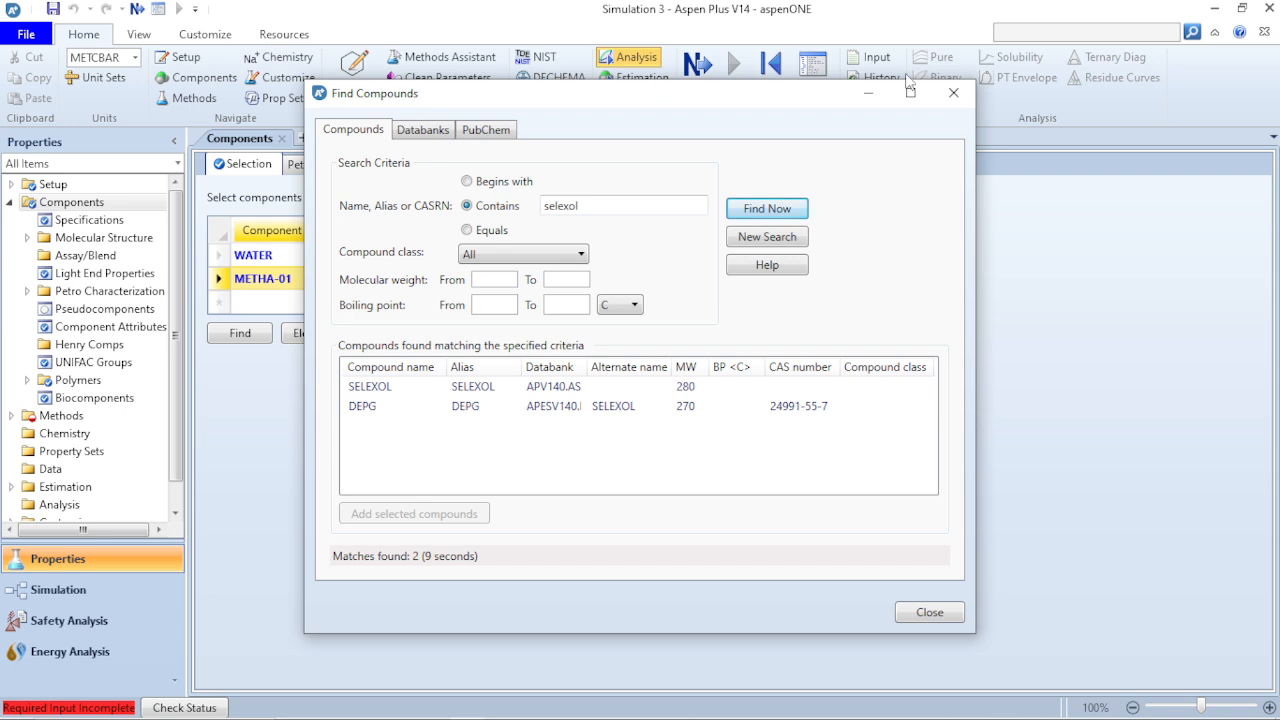
pyautogui.click(953, 92)
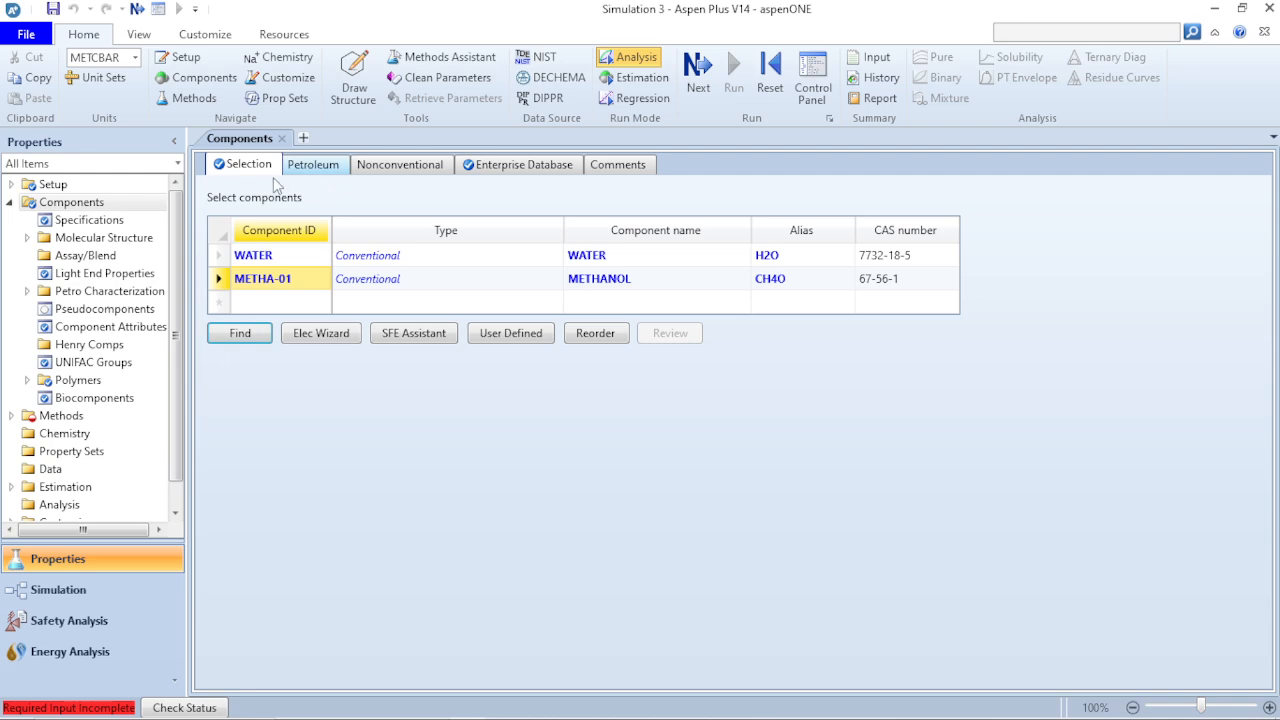
# - Review the petroleum and nonconventional component pages and return to the component selection
pyautogui.click(305, 172)
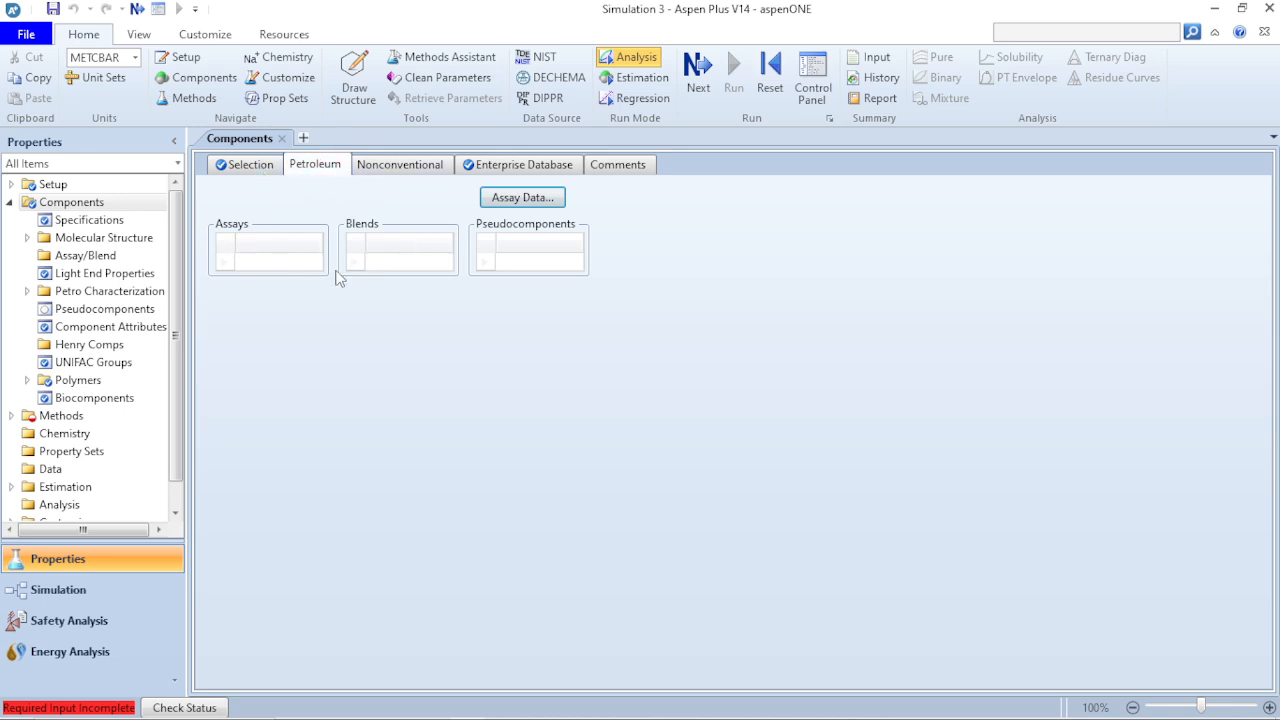
pyautogui.click(409, 174)
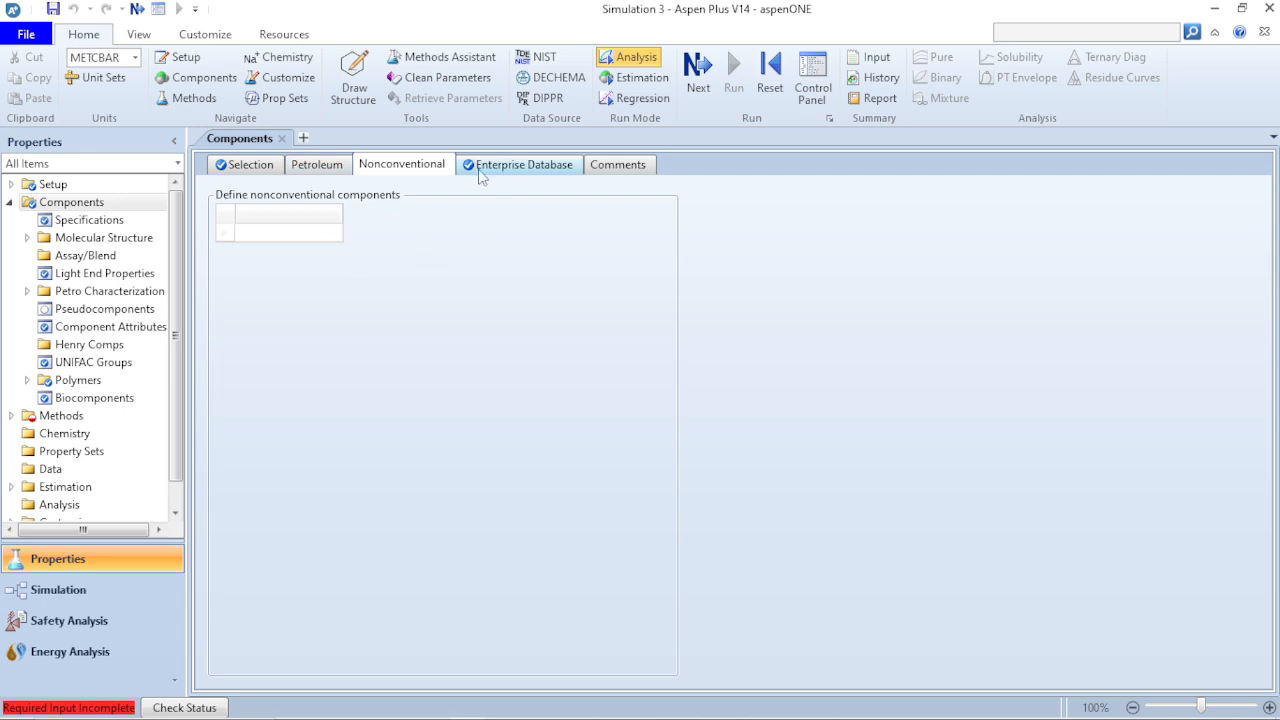
pyautogui.click(248, 165)
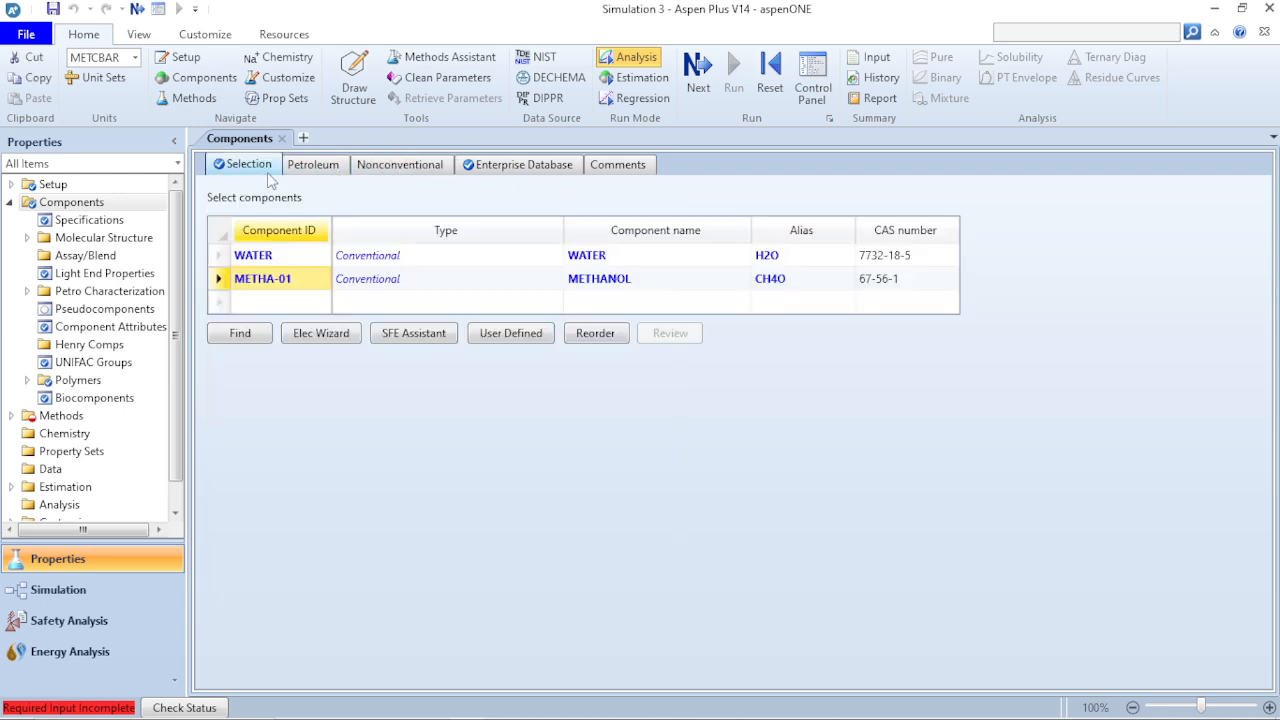
# - Examine the component types available for WATER, from Conventional to Segment, keeping it as Conventional
pyautogui.click(490, 234)
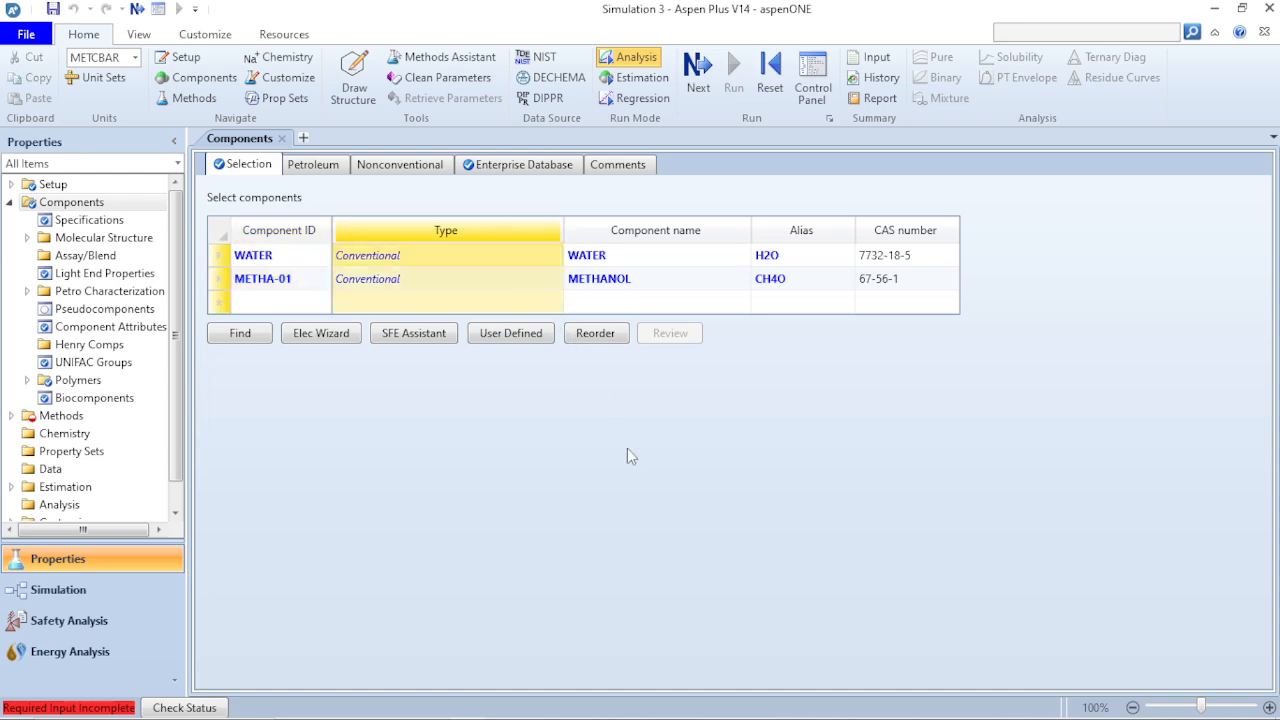
pyautogui.click(519, 285)
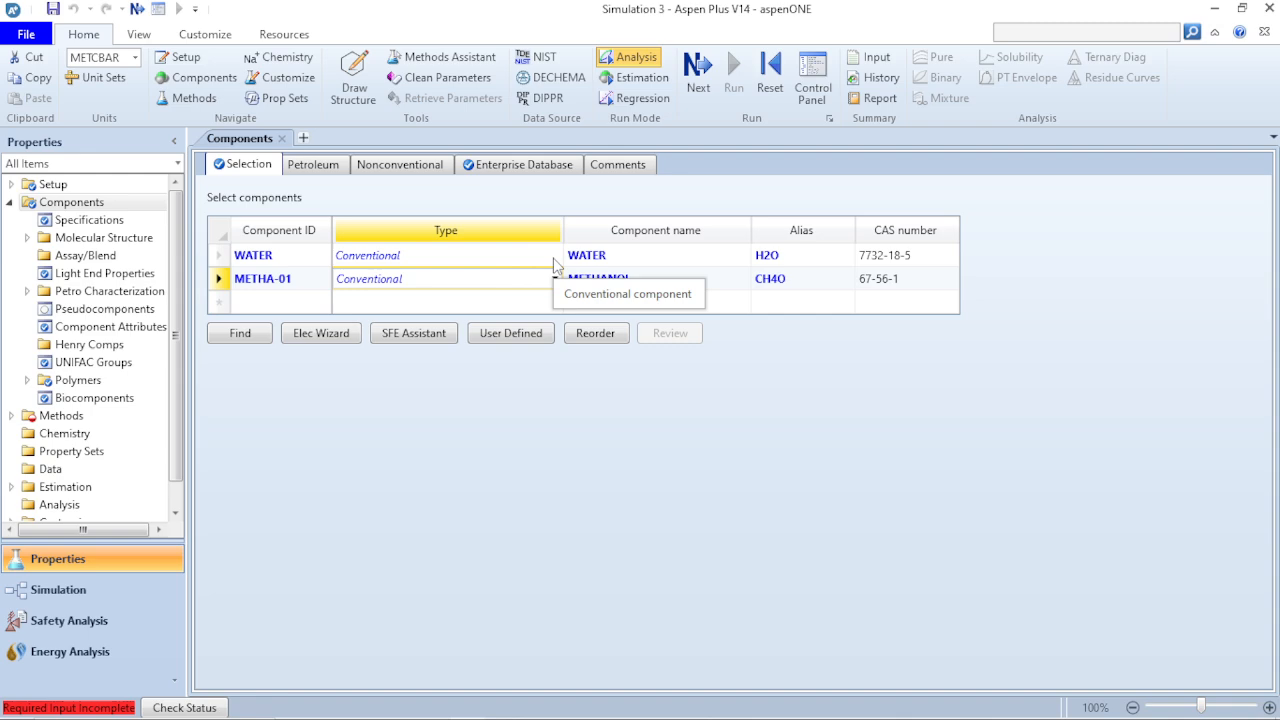
pyautogui.click(559, 262)
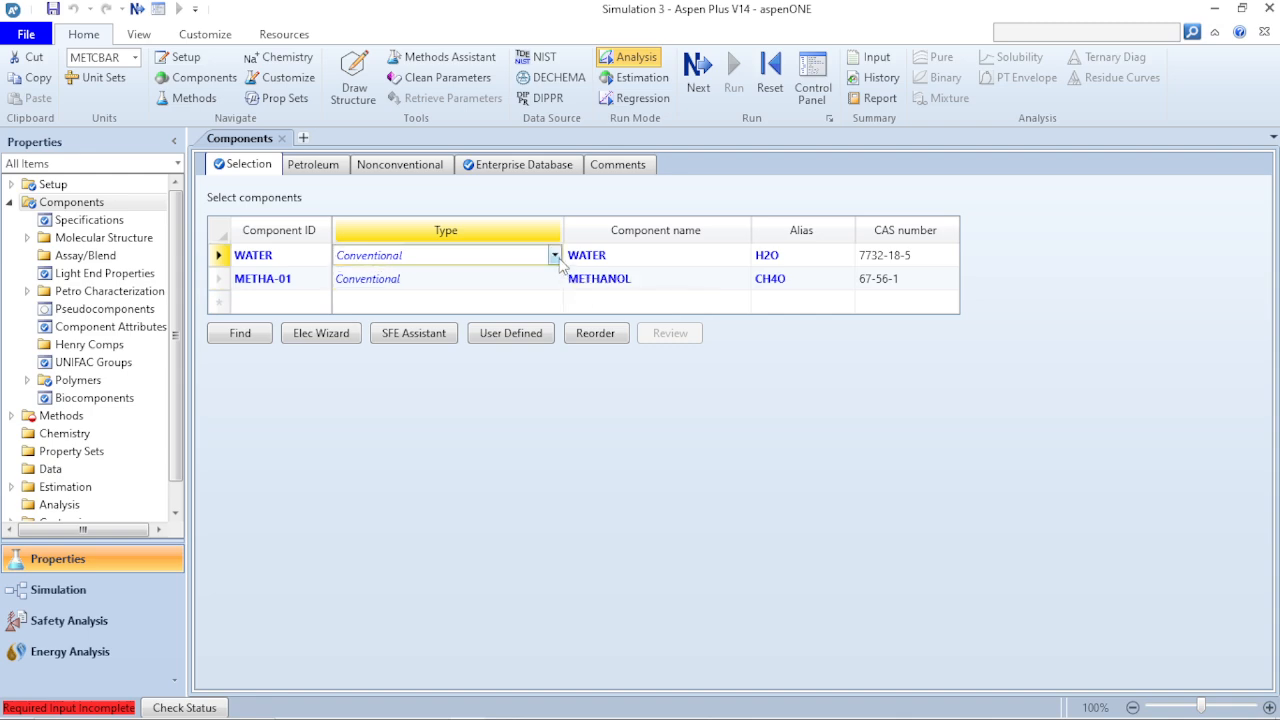
pyautogui.click(557, 258)
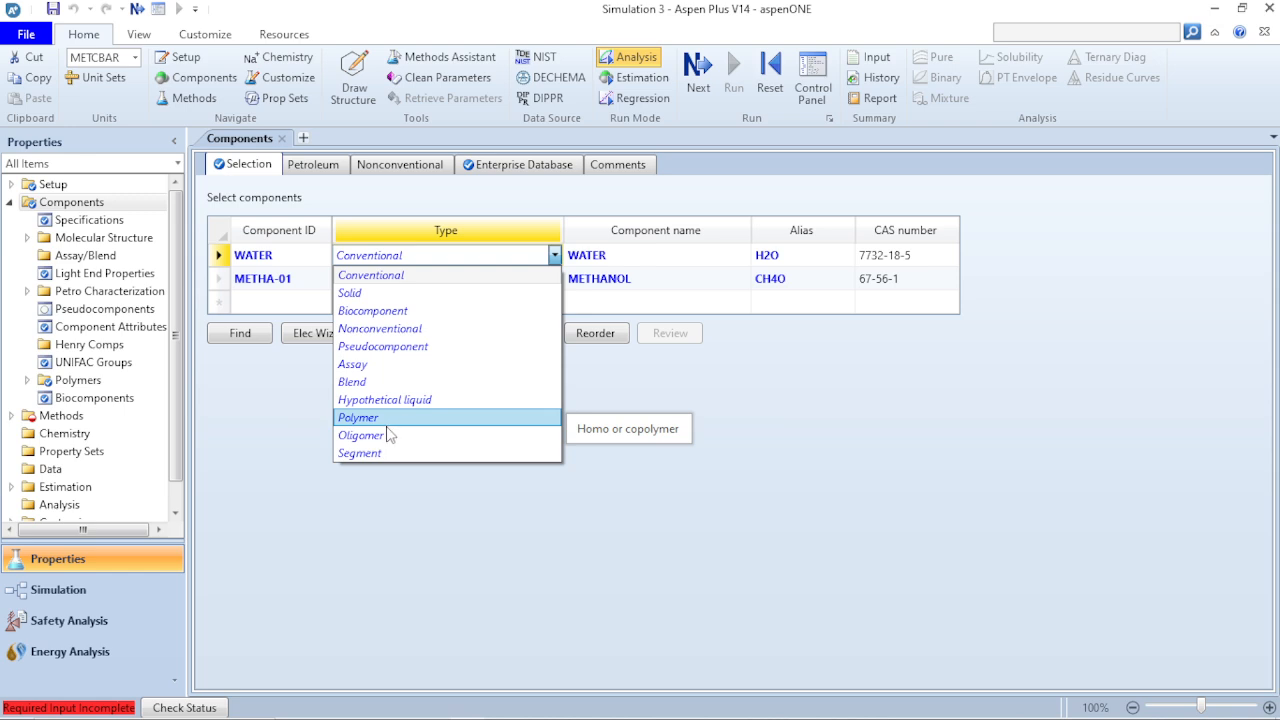
pyautogui.click(421, 487)
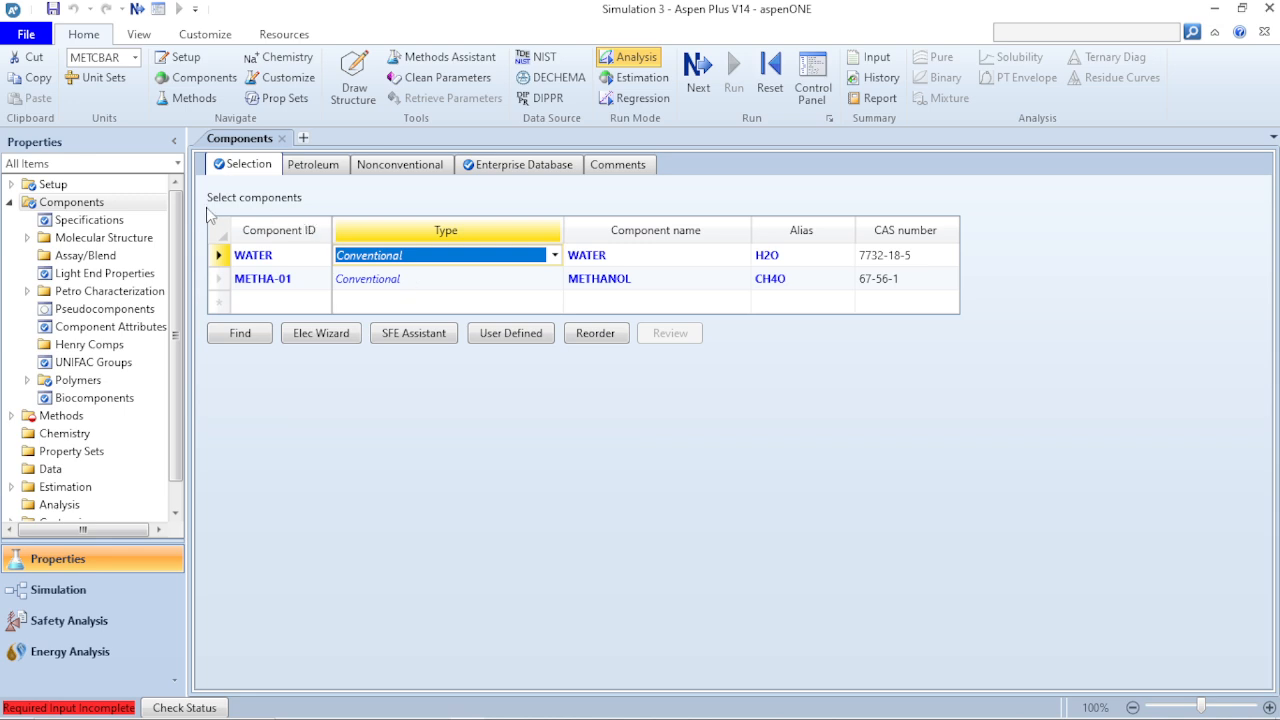
# - Open the property method specifications and examine the base methods available under the COMMON filter
pyautogui.click(12, 203)
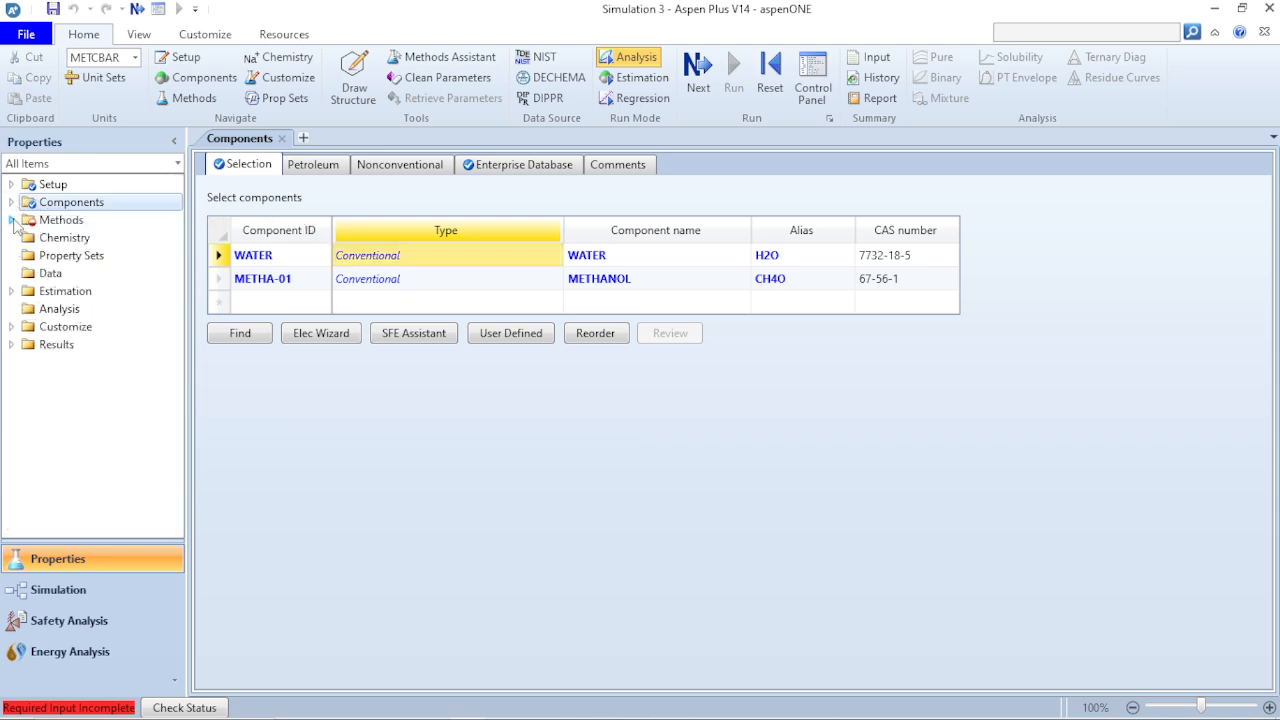
pyautogui.click(11, 220)
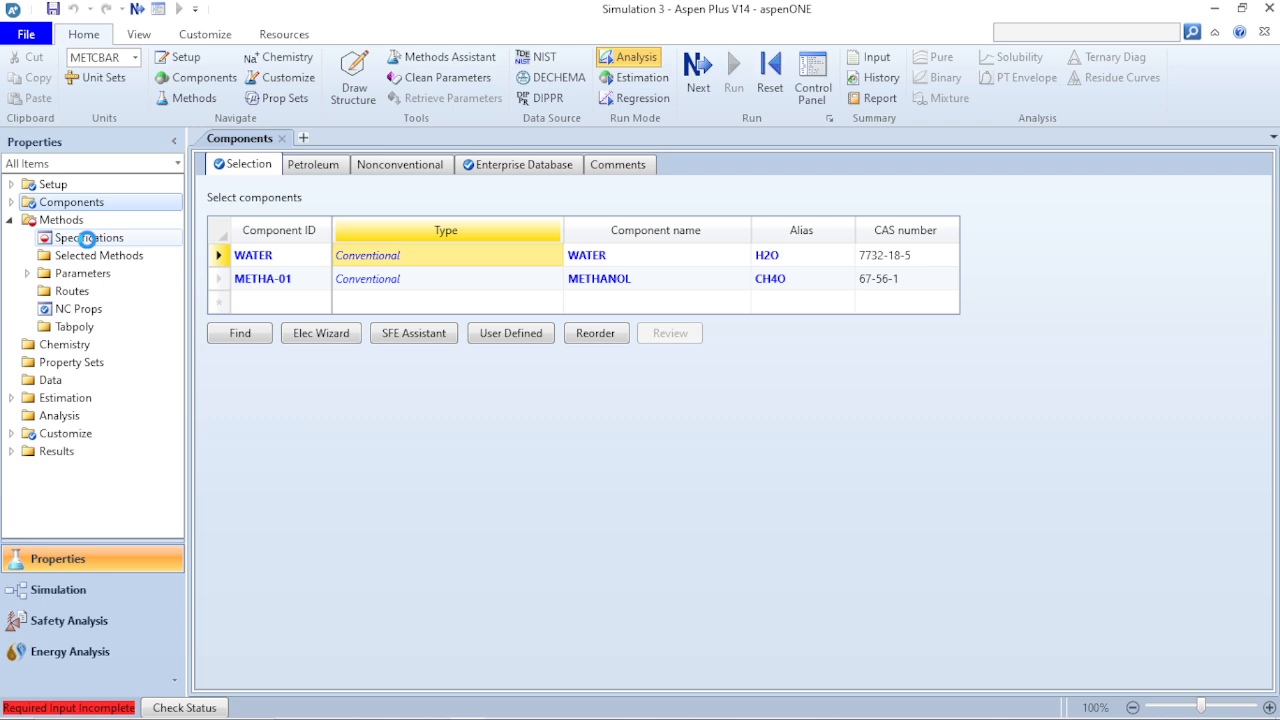
pyautogui.click(88, 238)
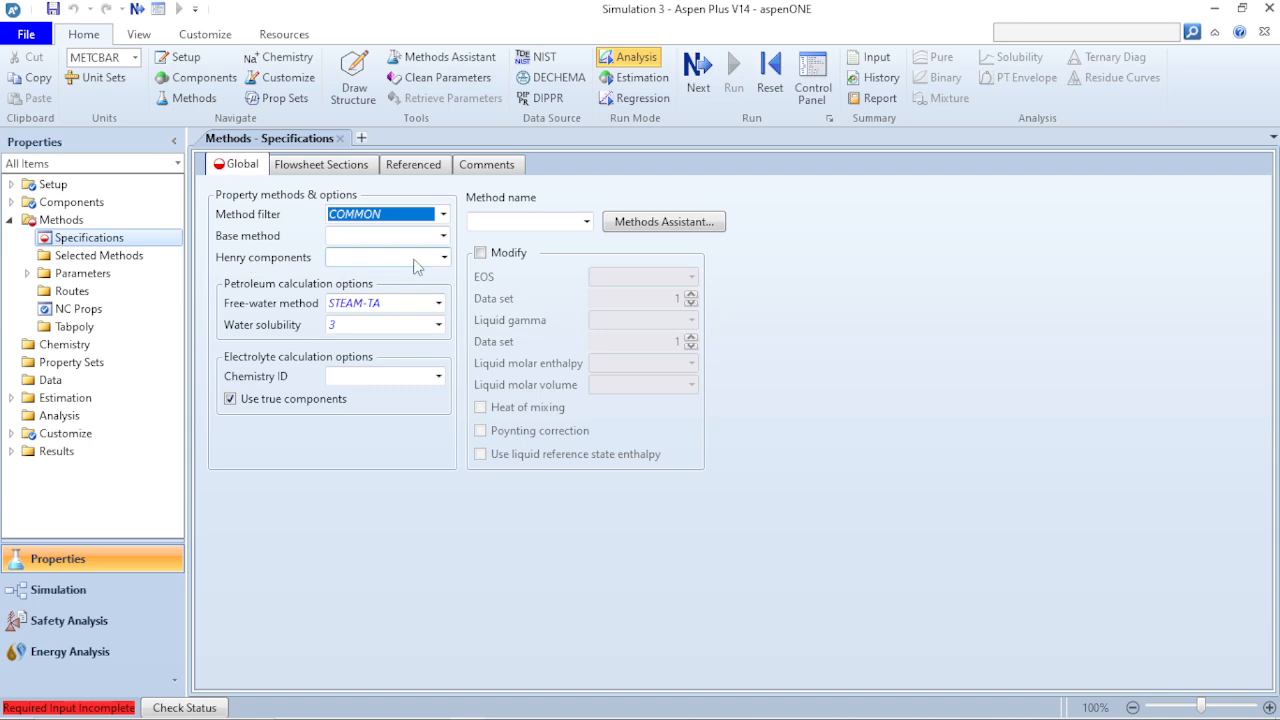
pyautogui.click(443, 236)
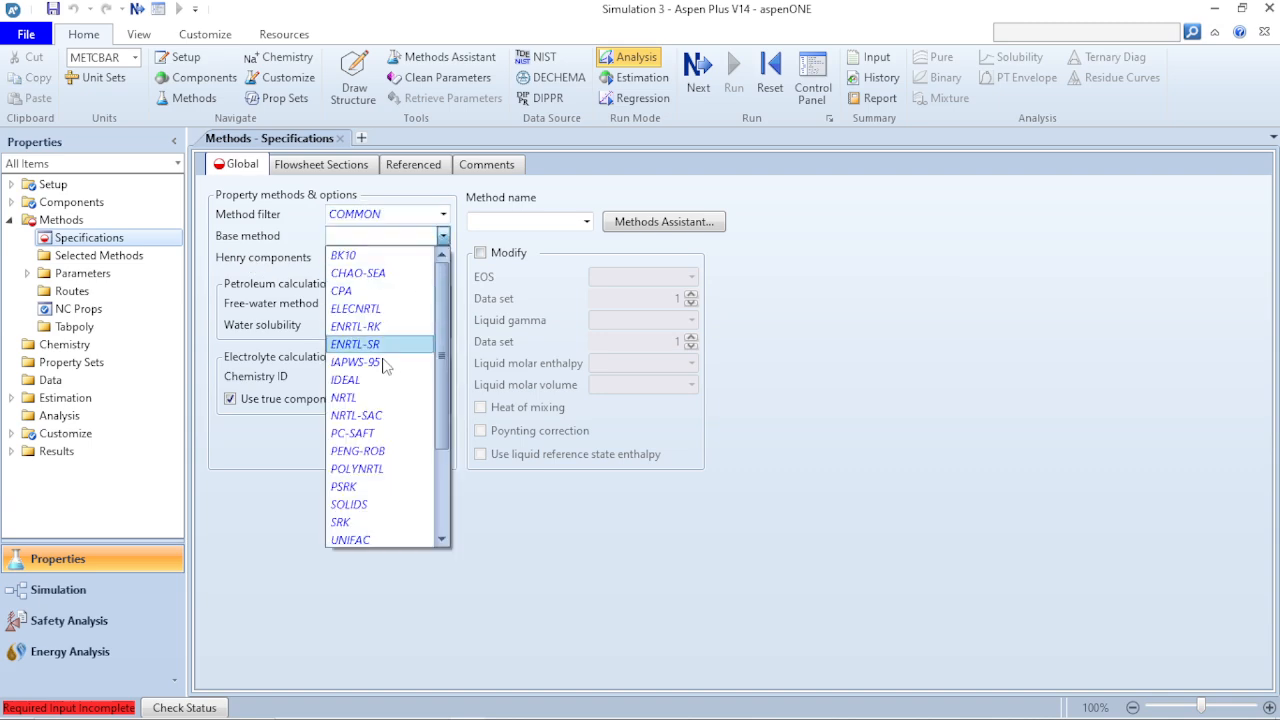
pyautogui.scroll(-2, 383, 367)
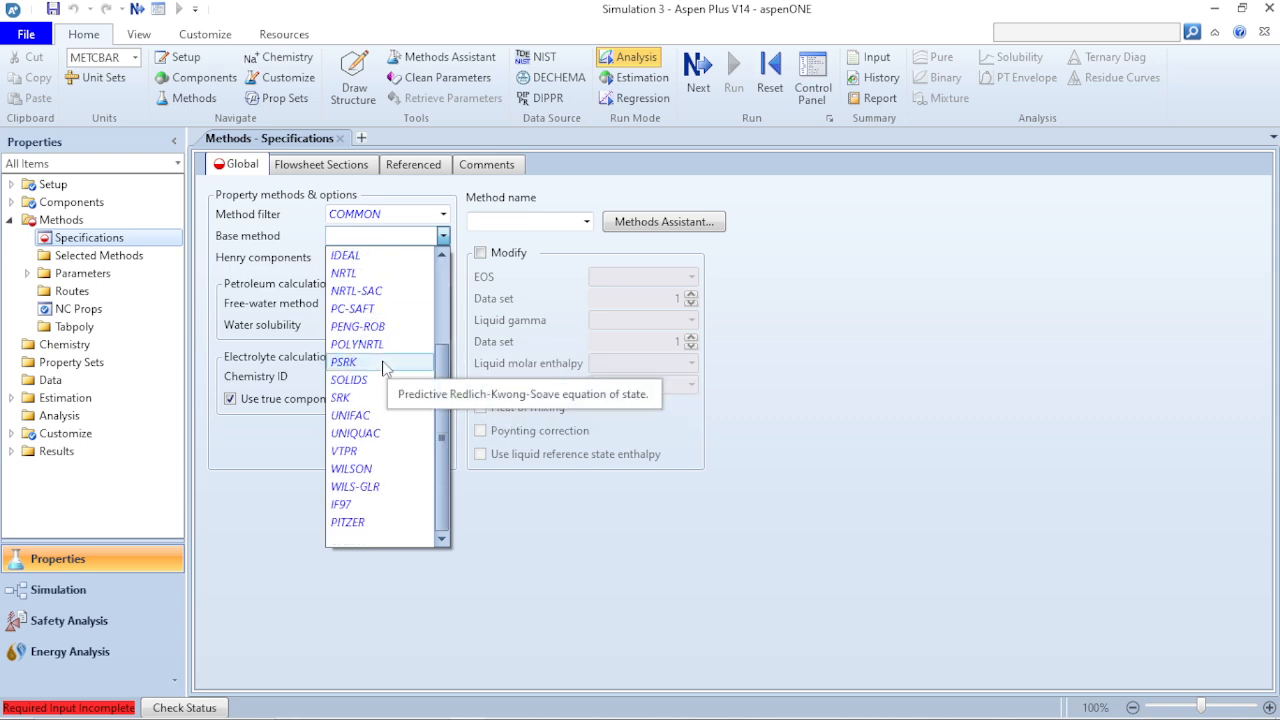
pyautogui.scroll(3, 383, 363)
pyautogui.scroll(-3, 383, 345)
pyautogui.scroll(3, 381, 343)
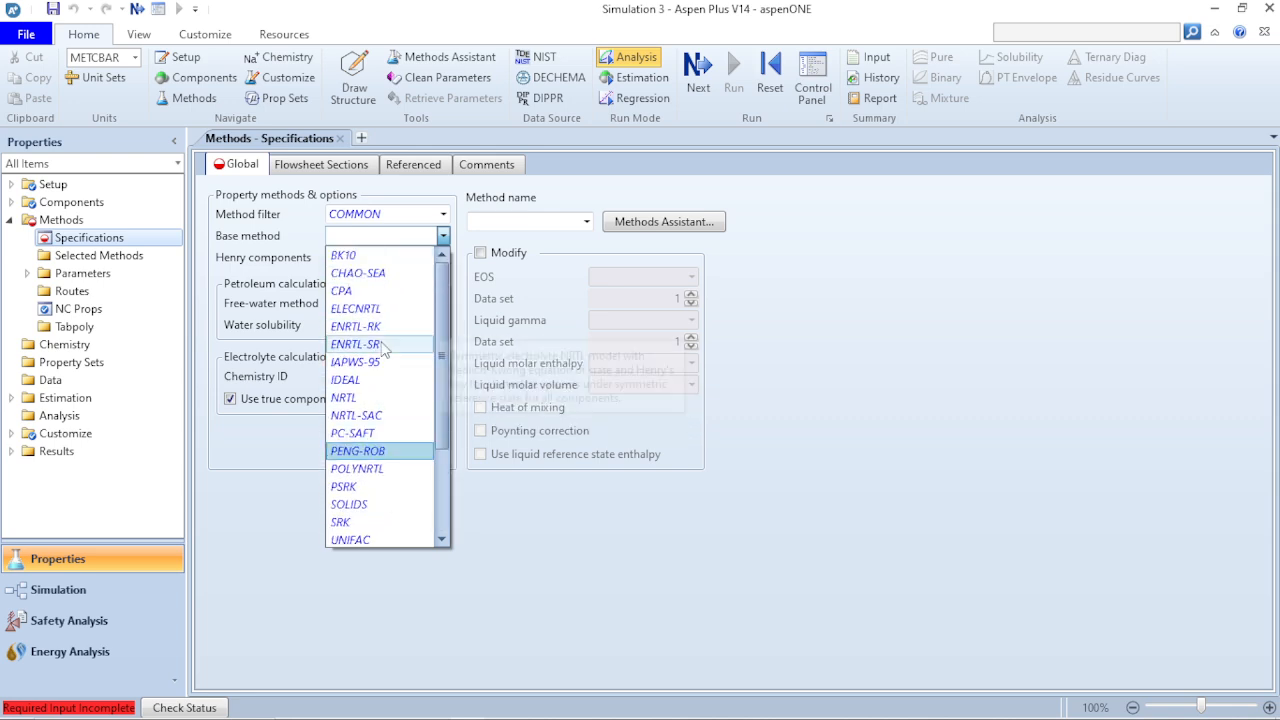
pyautogui.scroll(-2, 381, 345)
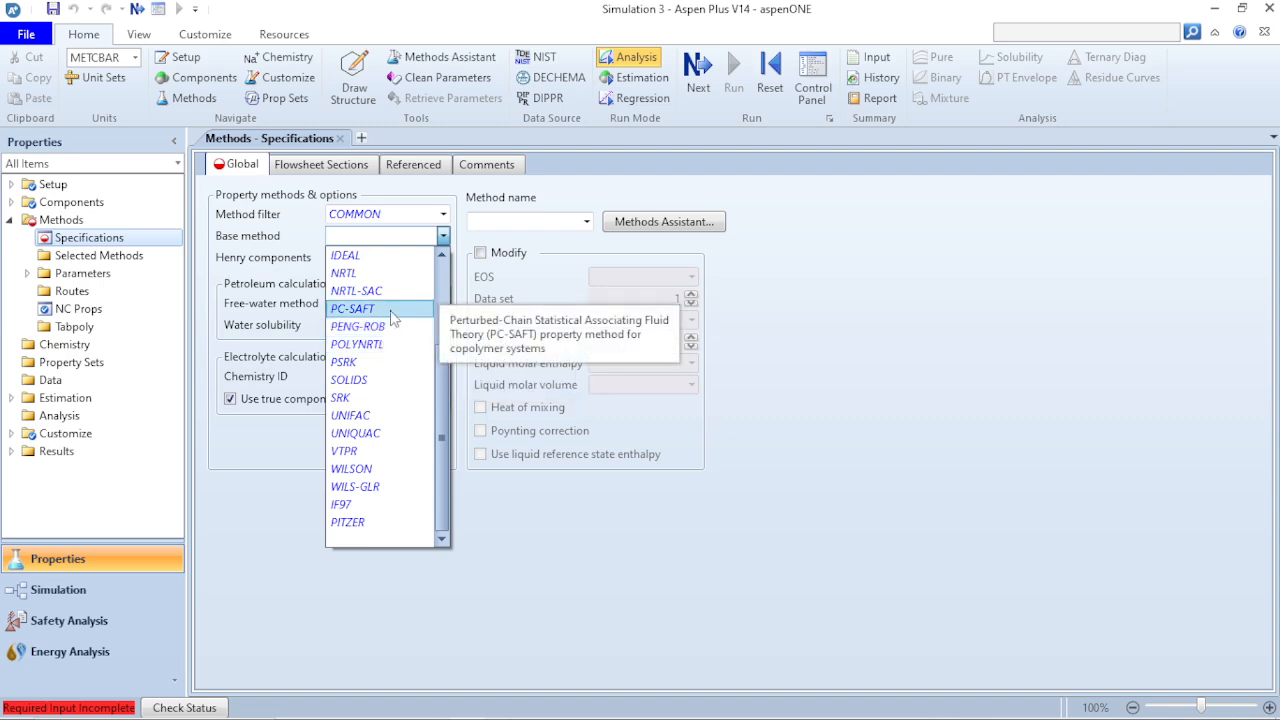
pyautogui.scroll(3, 389, 317)
pyautogui.scroll(-2, 388, 320)
pyautogui.scroll(1, 388, 325)
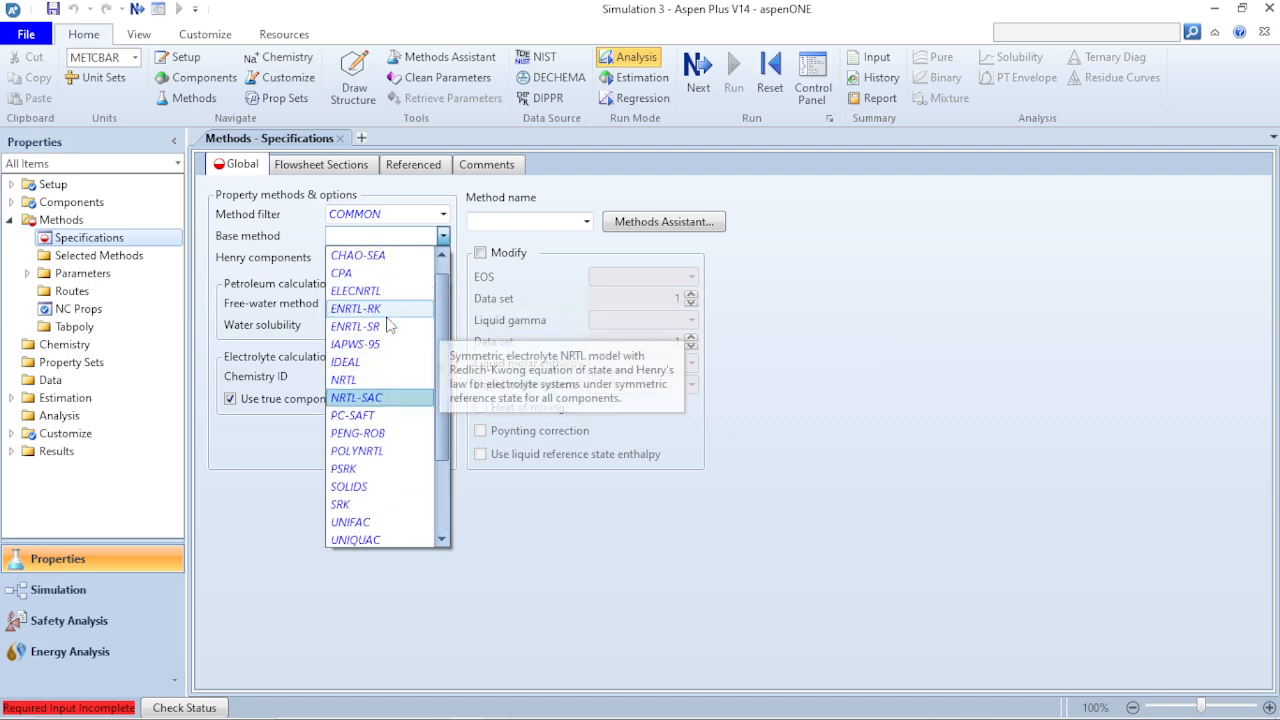
pyautogui.scroll(-2, 388, 325)
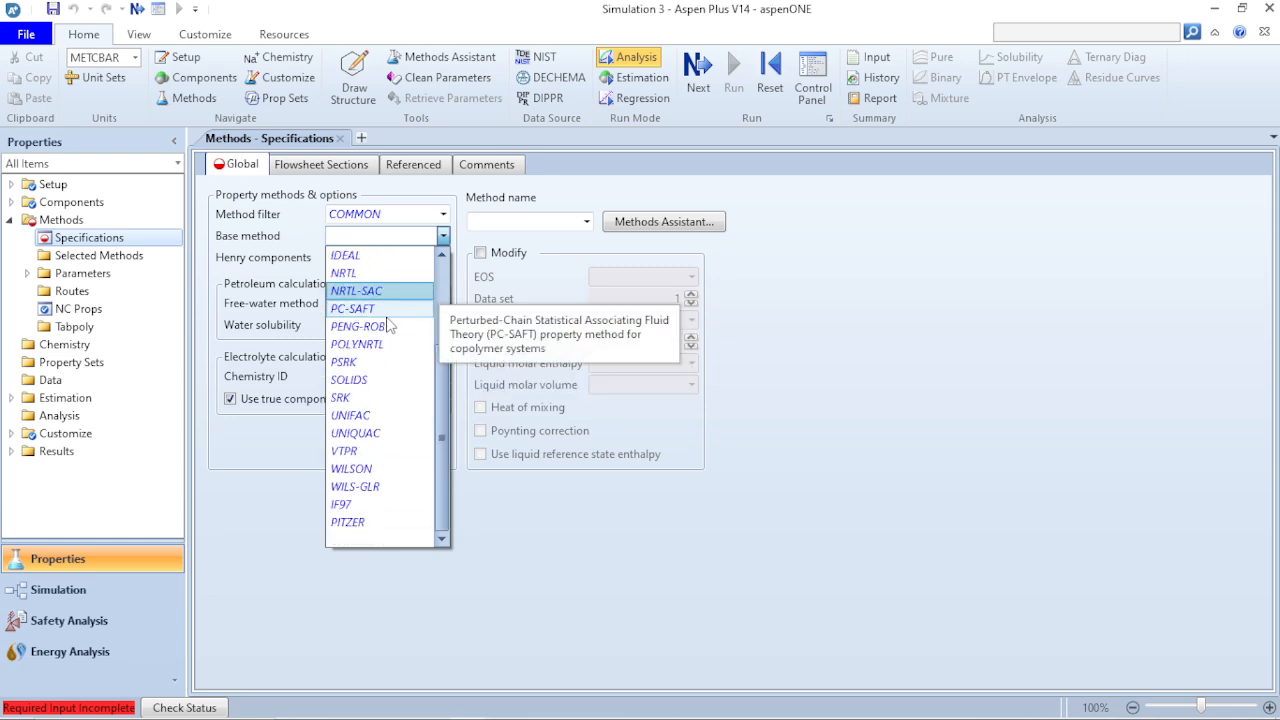
pyautogui.scroll(3, 388, 320)
pyautogui.click(565, 223)
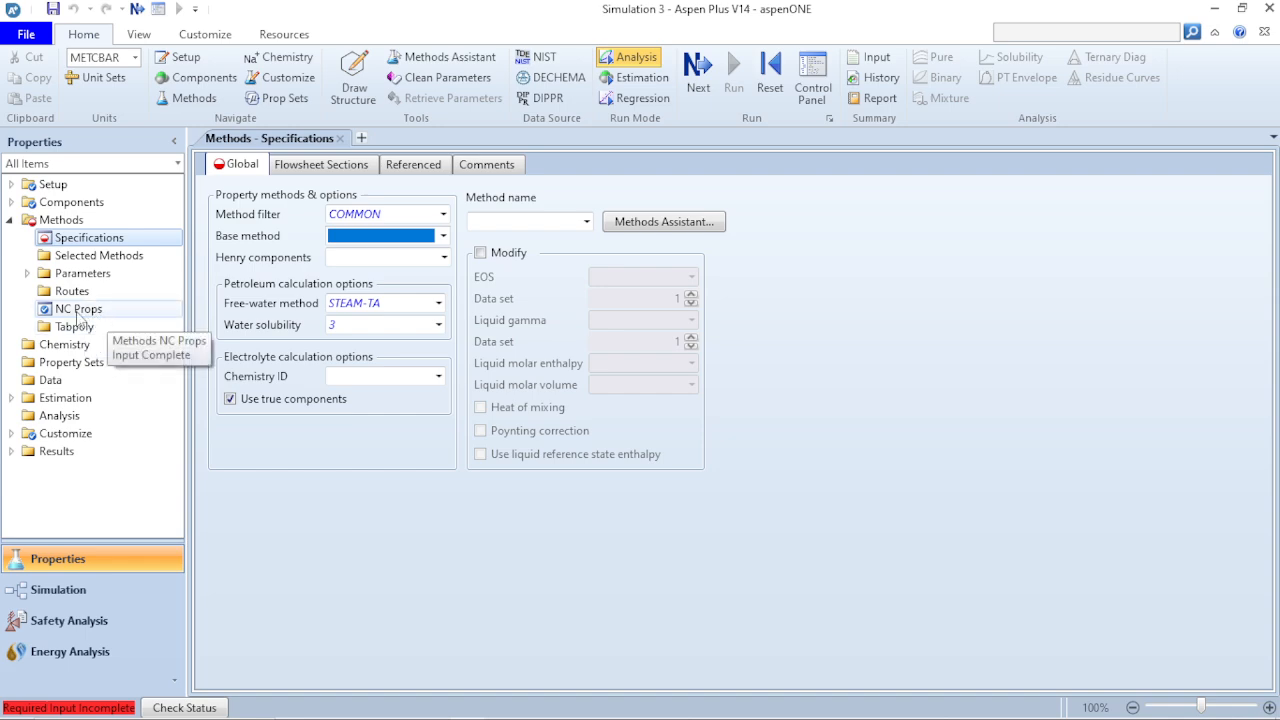
# - Create a new chemistry with the ID C-1 and open its input form
pyautogui.click(10, 219)
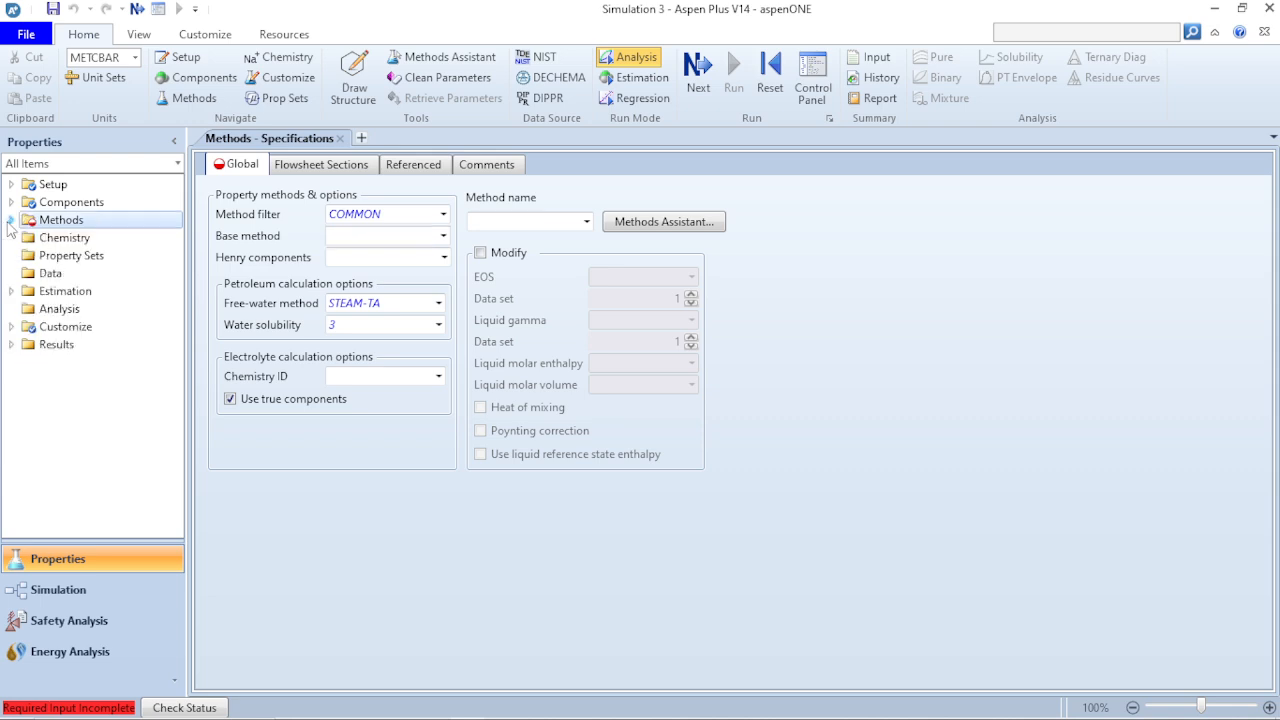
pyautogui.click(86, 239)
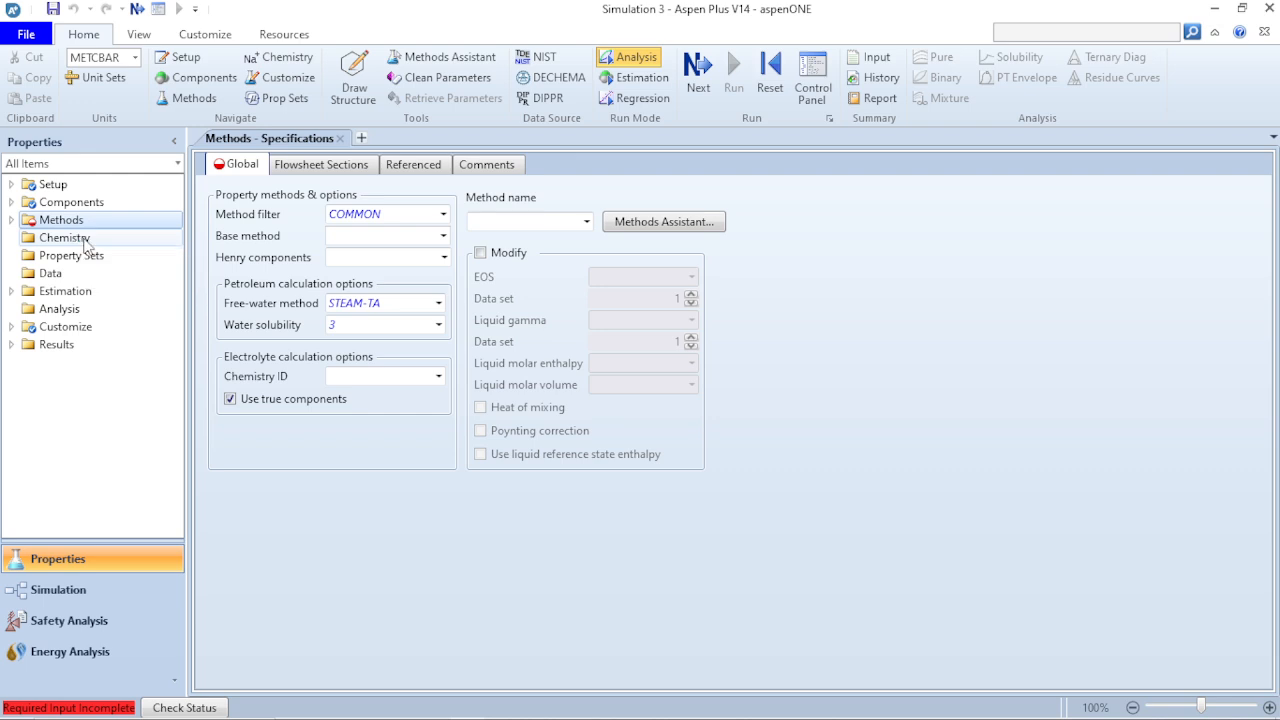
pyautogui.click(245, 188)
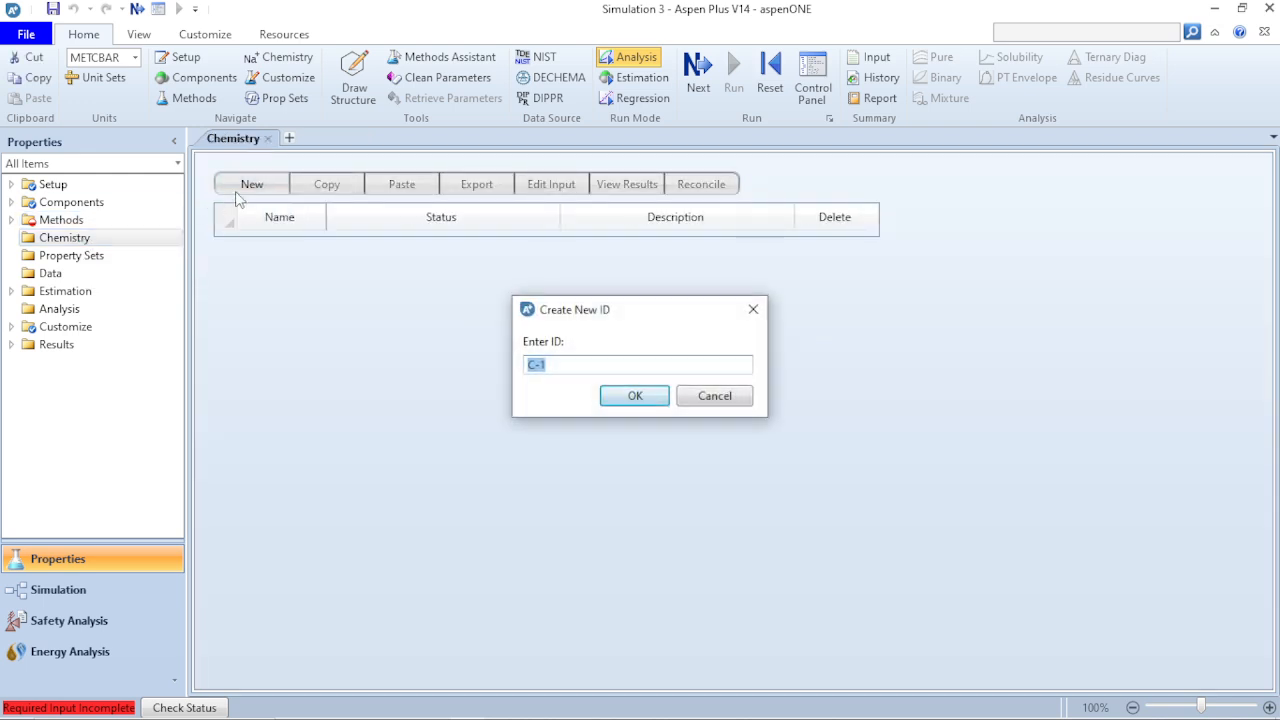
pyautogui.click(634, 396)
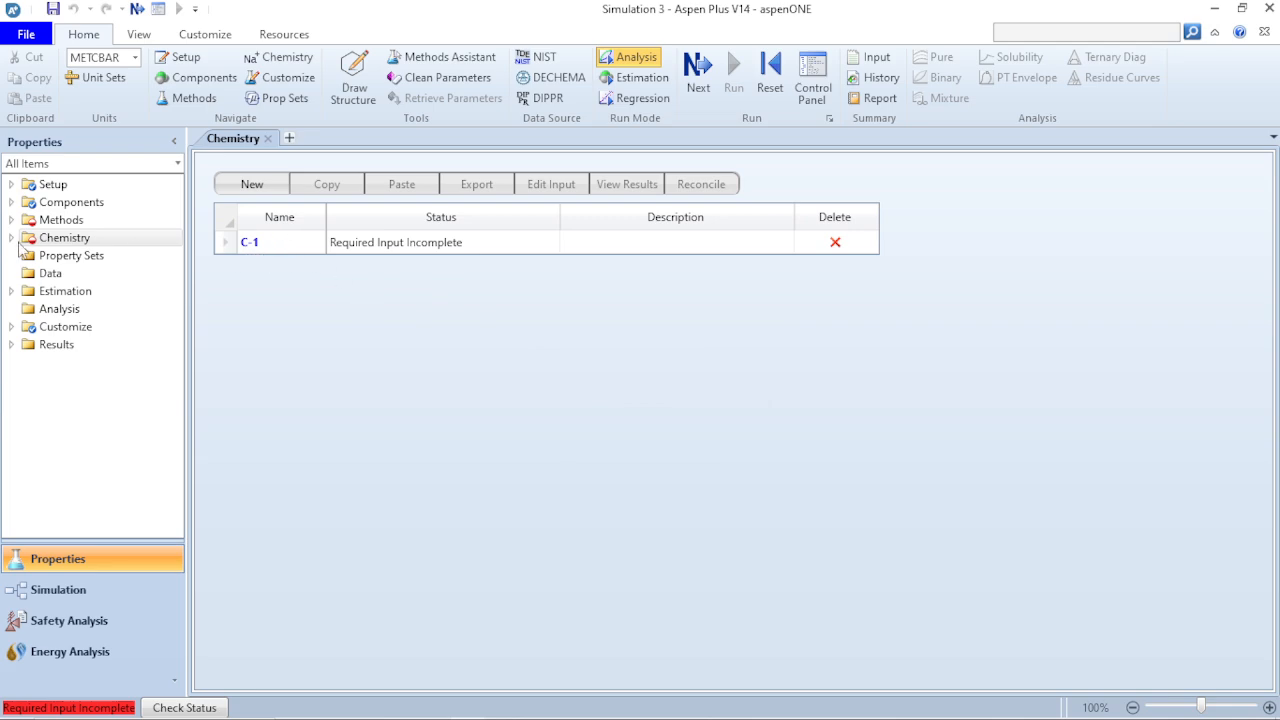
pyautogui.click(248, 242)
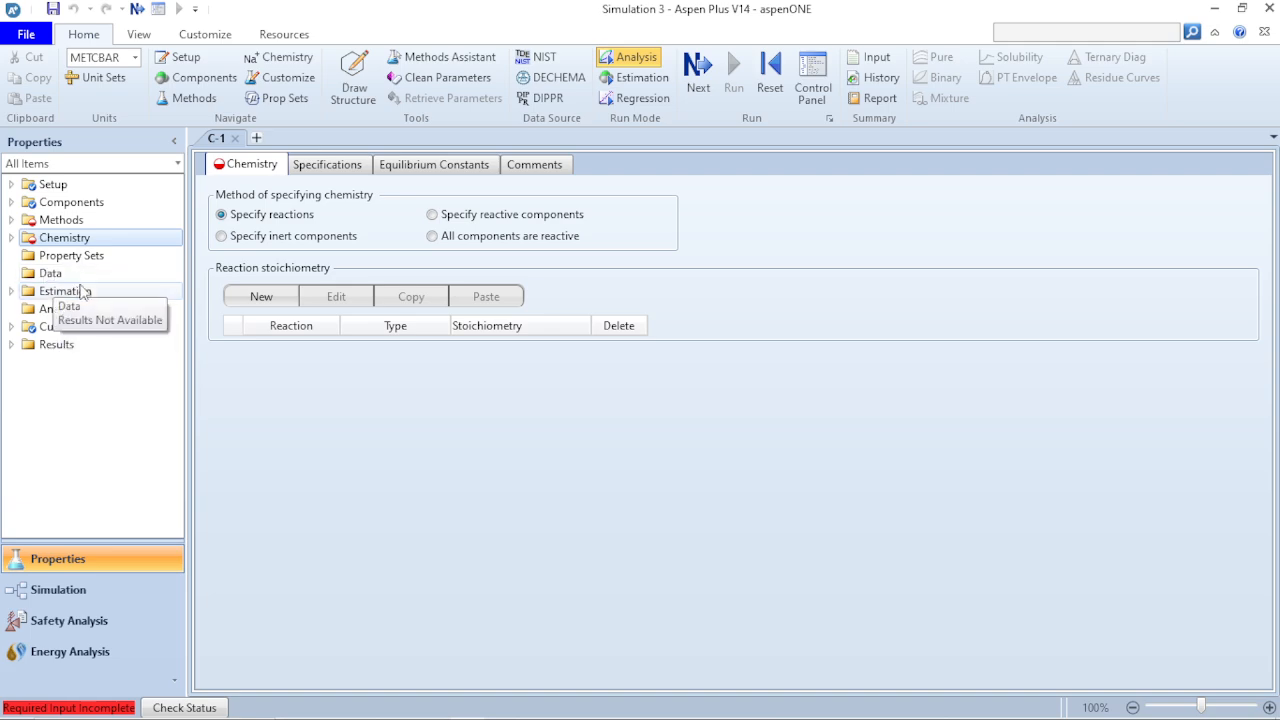
pyautogui.click(11, 291)
pyautogui.click(11, 291)
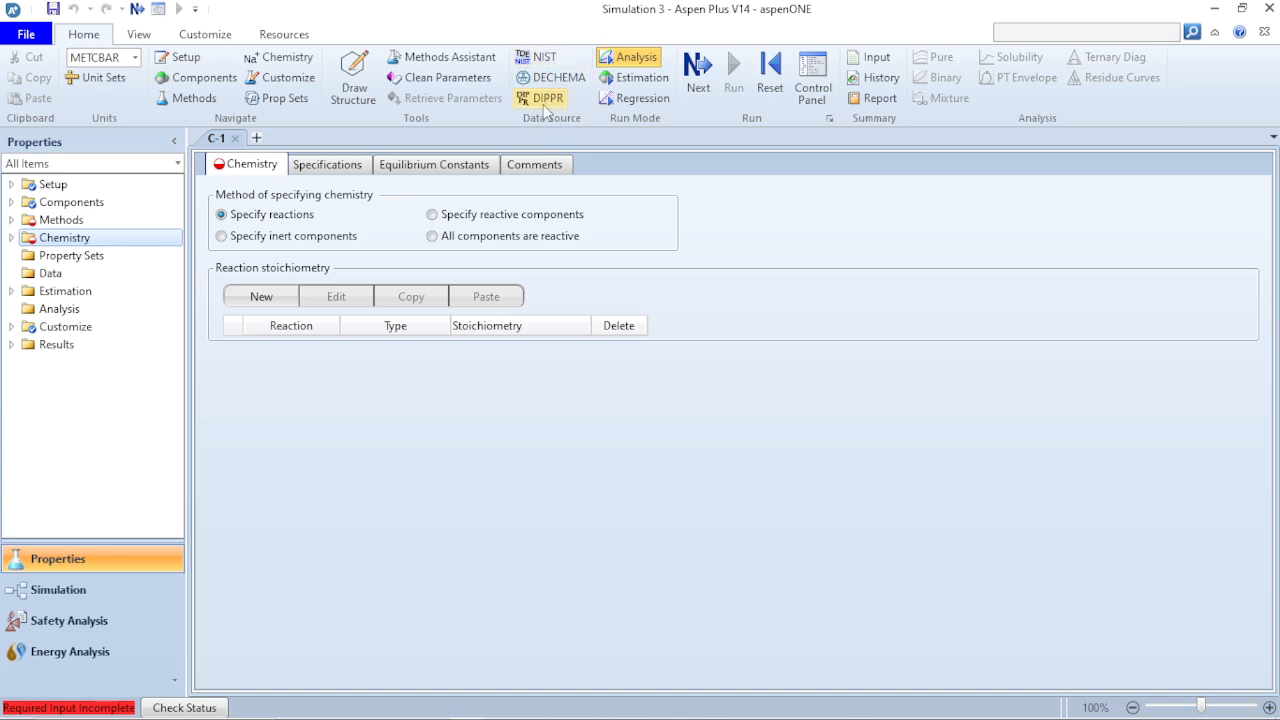
pyautogui.click(640, 80)
pyautogui.click(638, 72)
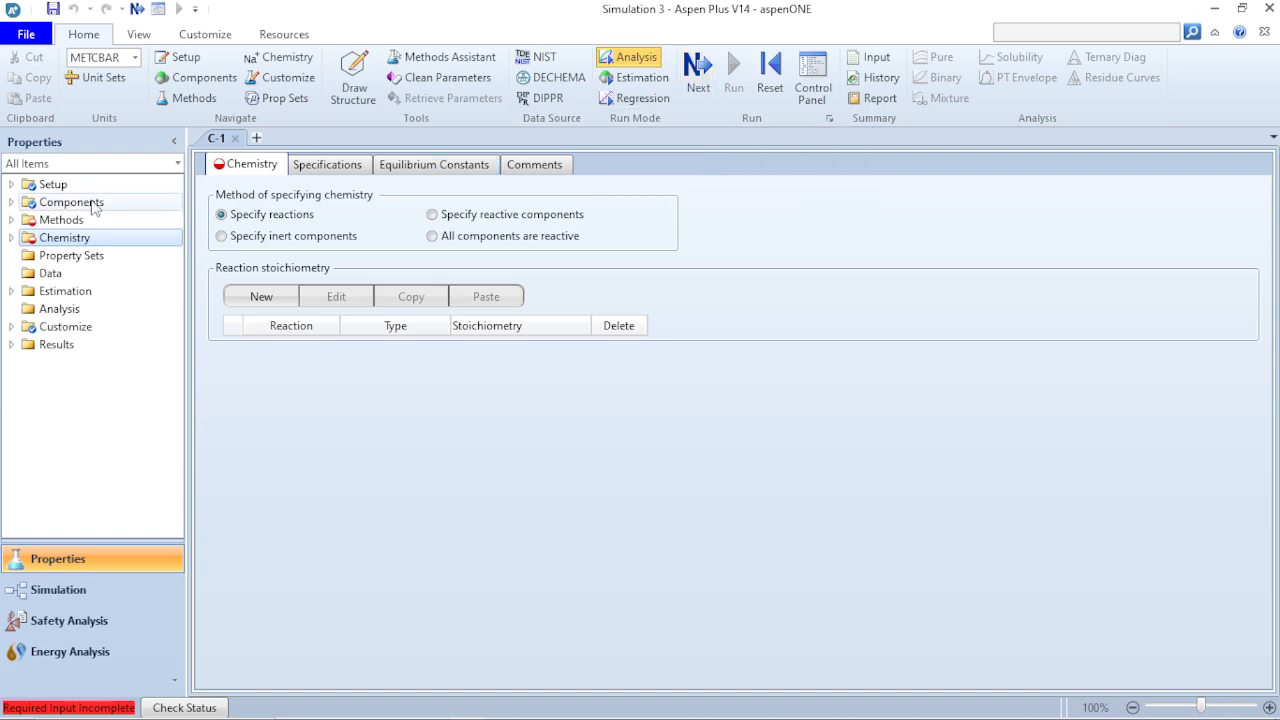
# - Check which input is still required for chemistry C-1, and delete that chemistry
pyautogui.click(698, 78)
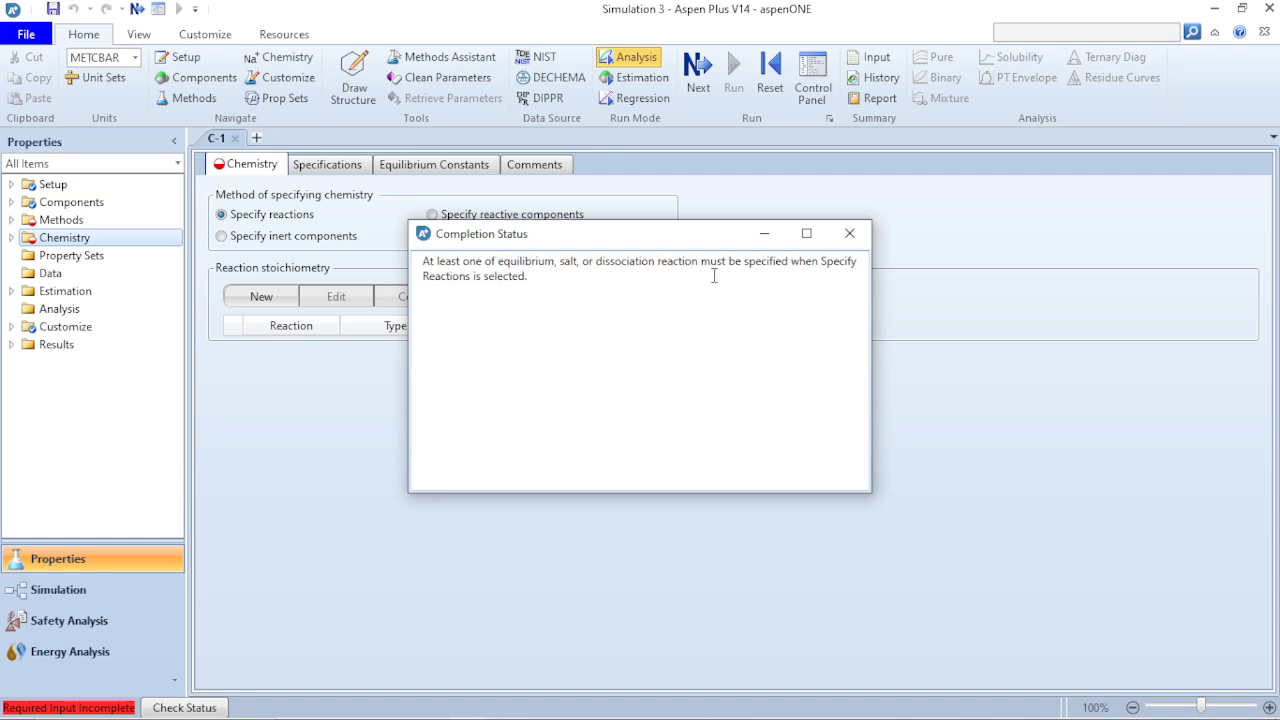
pyautogui.click(851, 236)
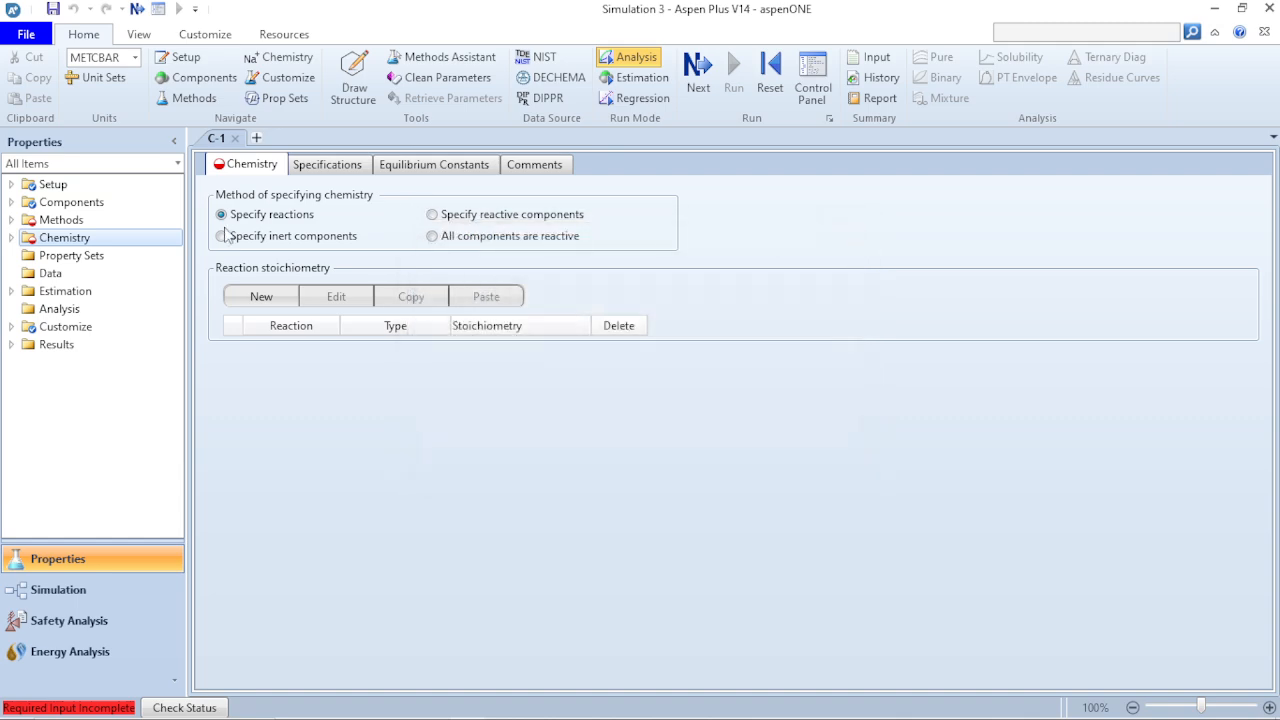
pyautogui.click(11, 238)
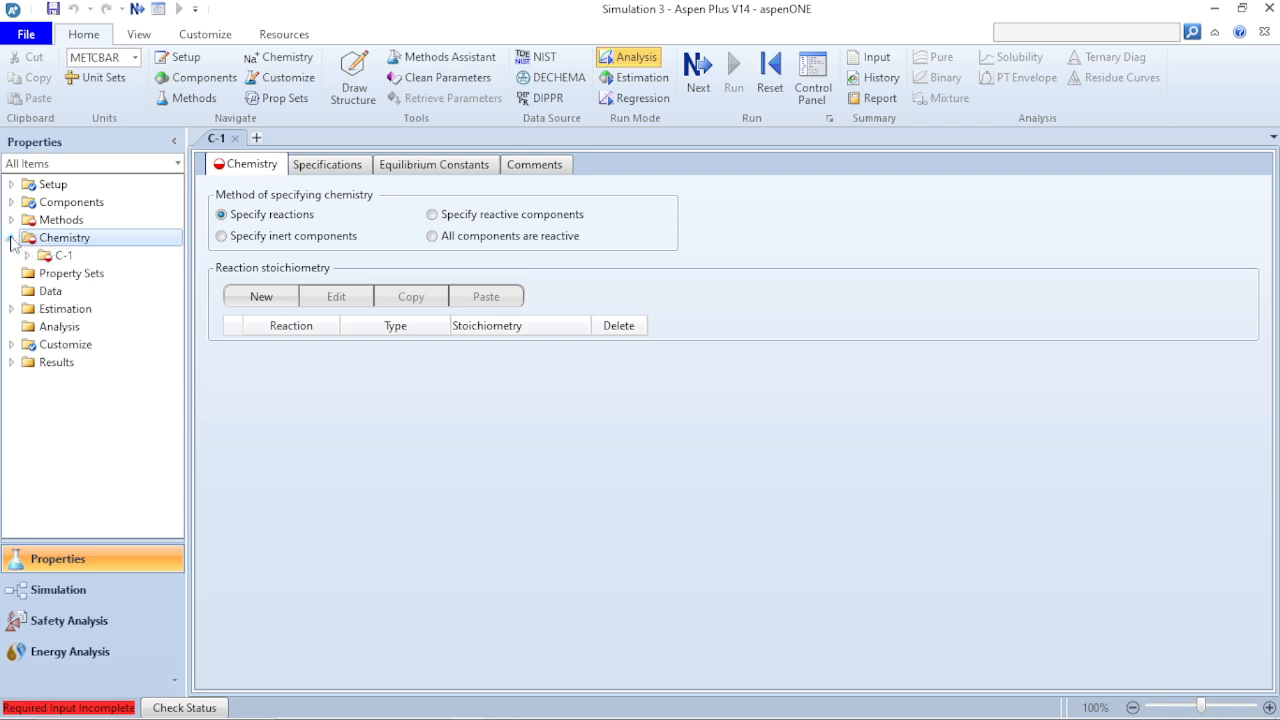
pyautogui.rightClick(50, 257)
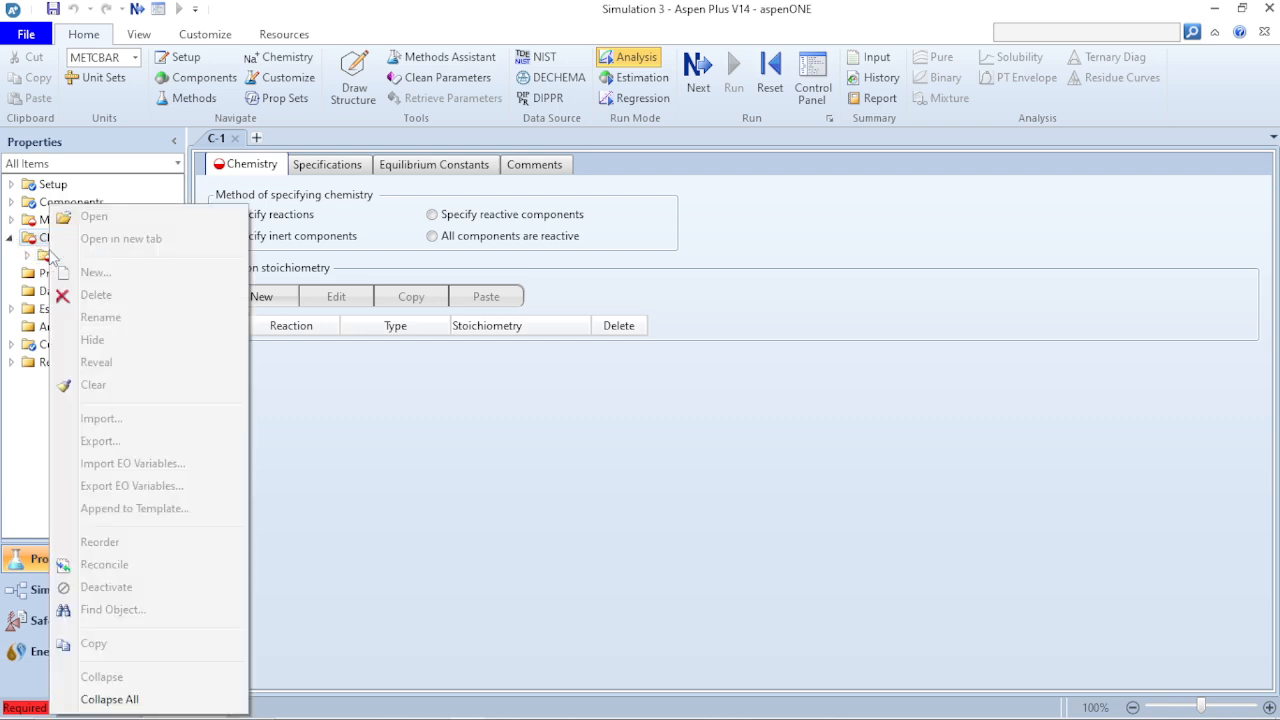
pyautogui.click(92, 302)
pyautogui.click(683, 392)
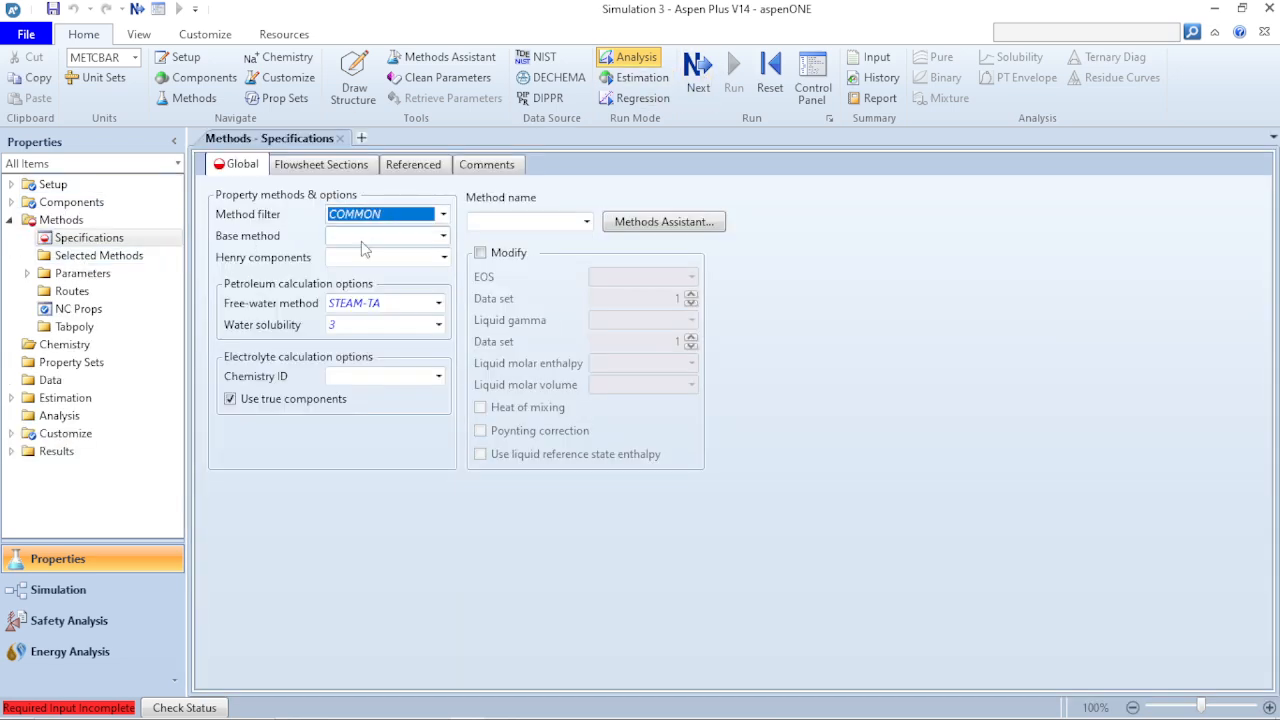
# - Set the base property method to NRTL and advance to its binary interaction parameters for water and methanol
pyautogui.click(443, 237)
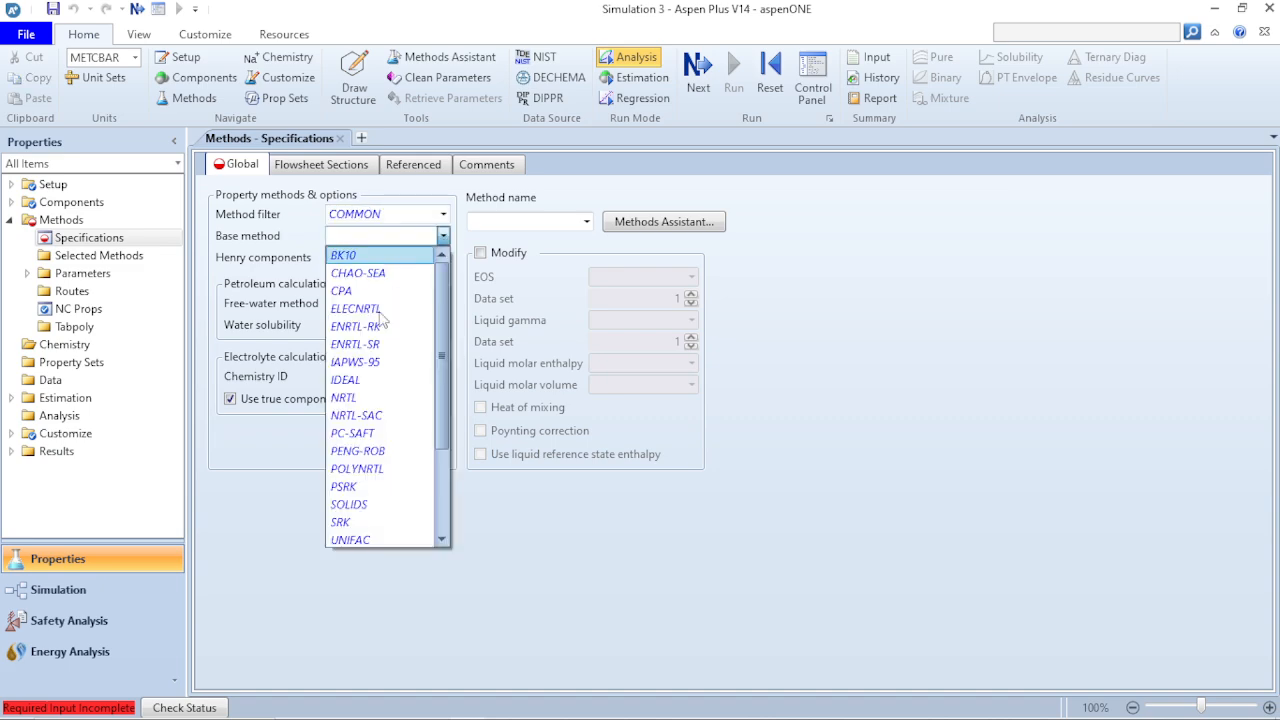
pyautogui.click(367, 397)
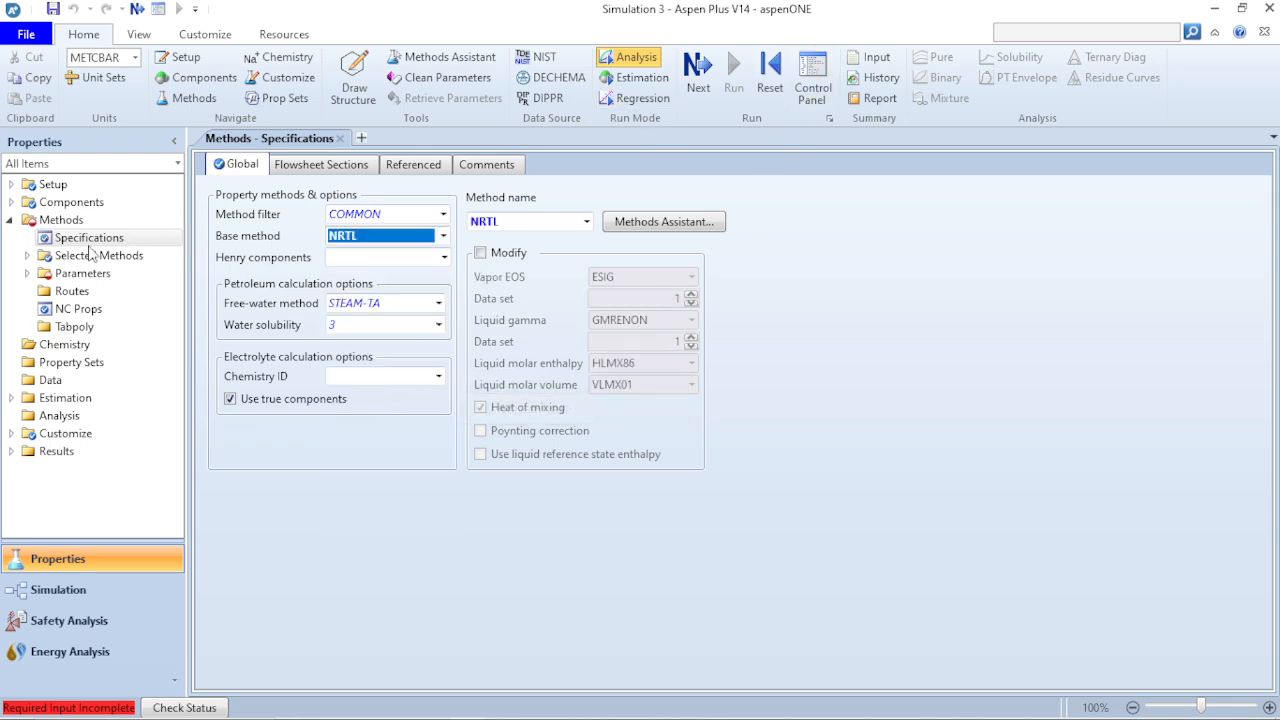
pyautogui.click(27, 276)
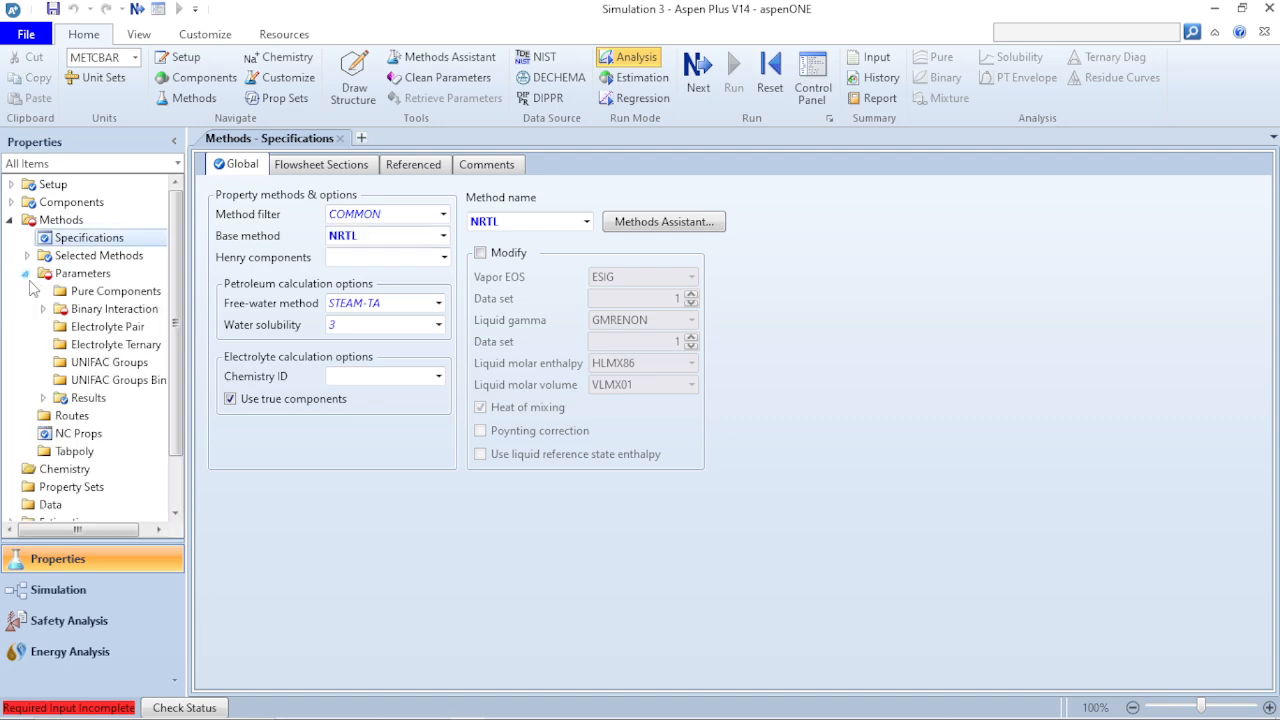
pyautogui.click(26, 275)
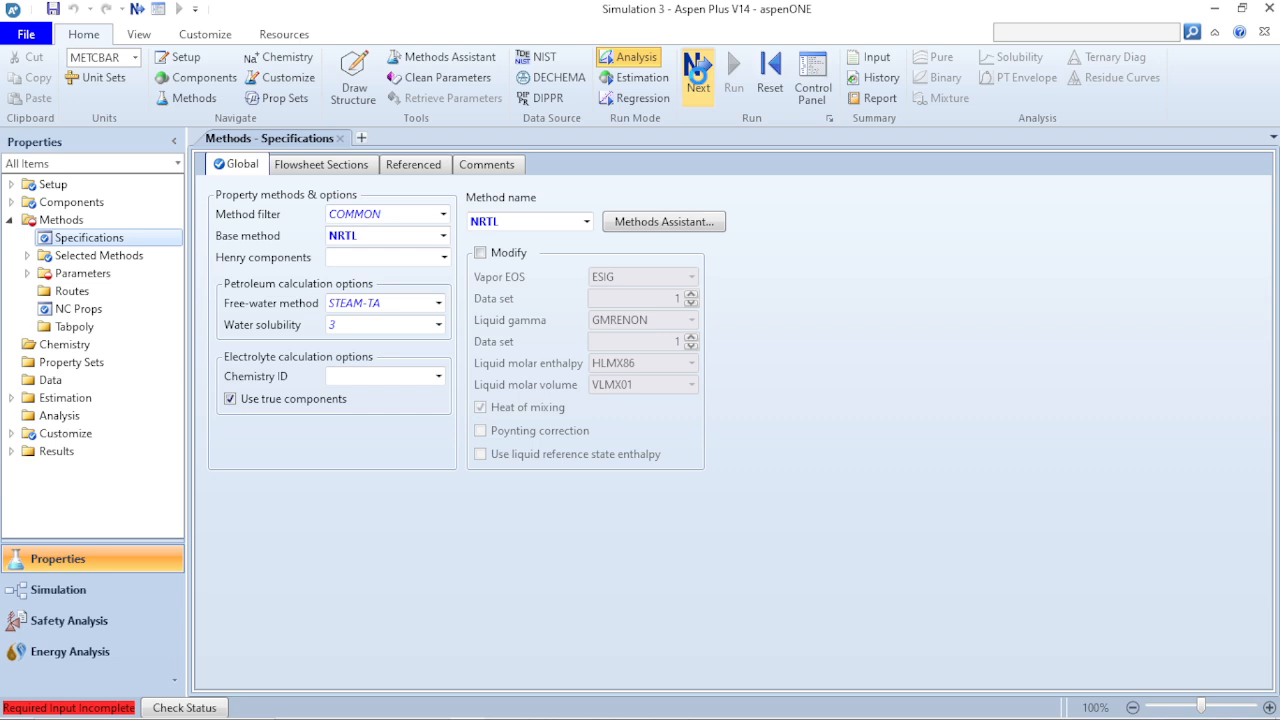
pyautogui.click(697, 70)
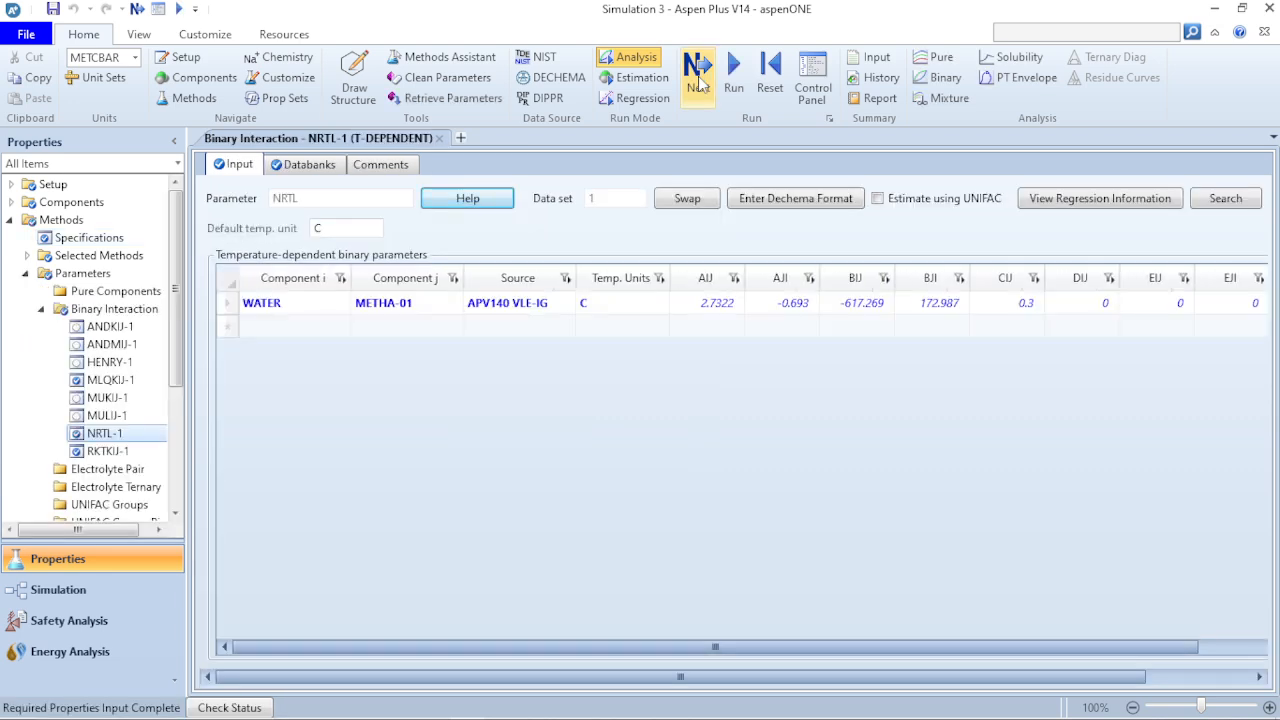
# - Run the property analysis and setup, and switch to the Simulation environment
pyautogui.click(699, 83)
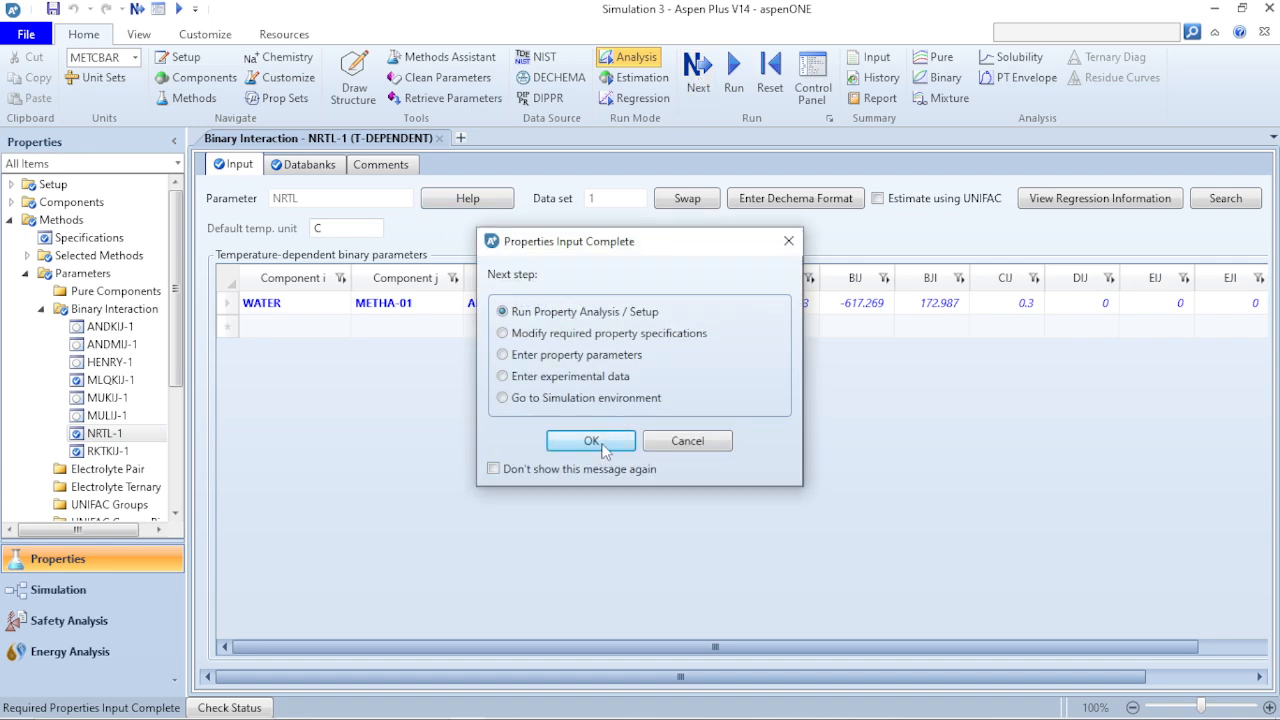
pyautogui.click(592, 441)
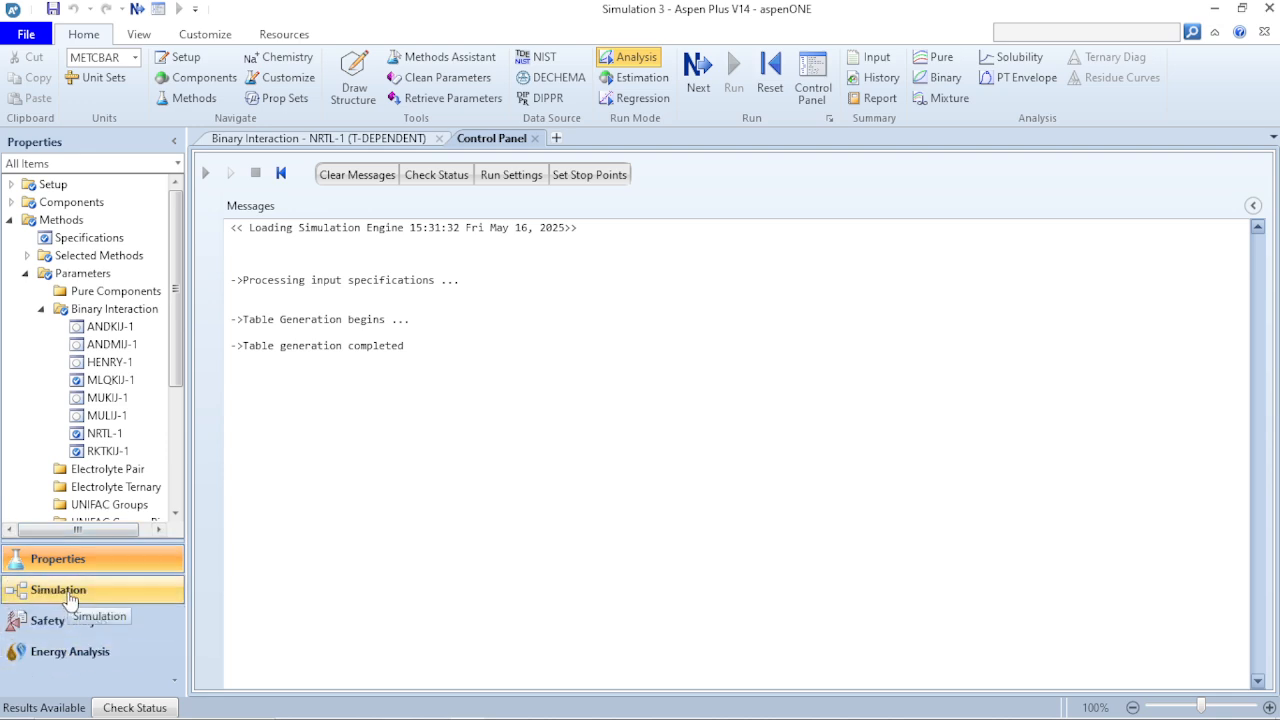
pyautogui.click(68, 595)
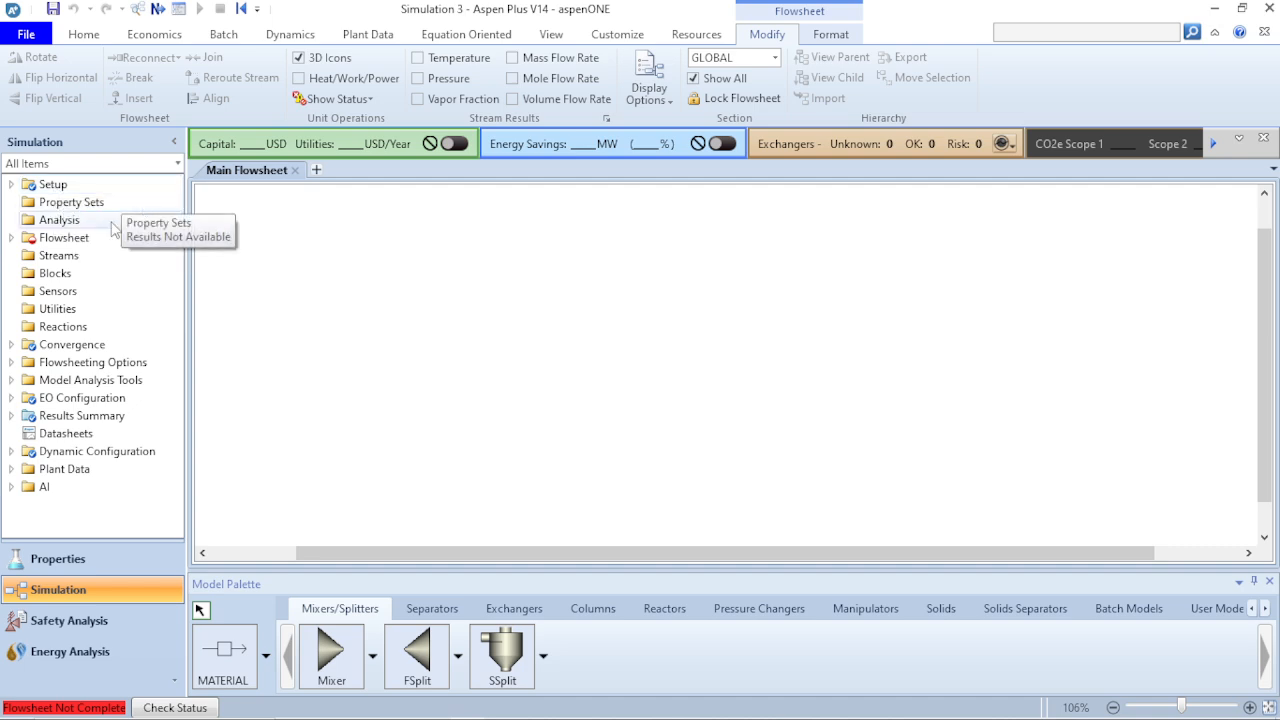
# - Examine the unit operation models in each palette category, from Separators through User Models and back to Mixers/Splitters
pyautogui.click(11, 238)
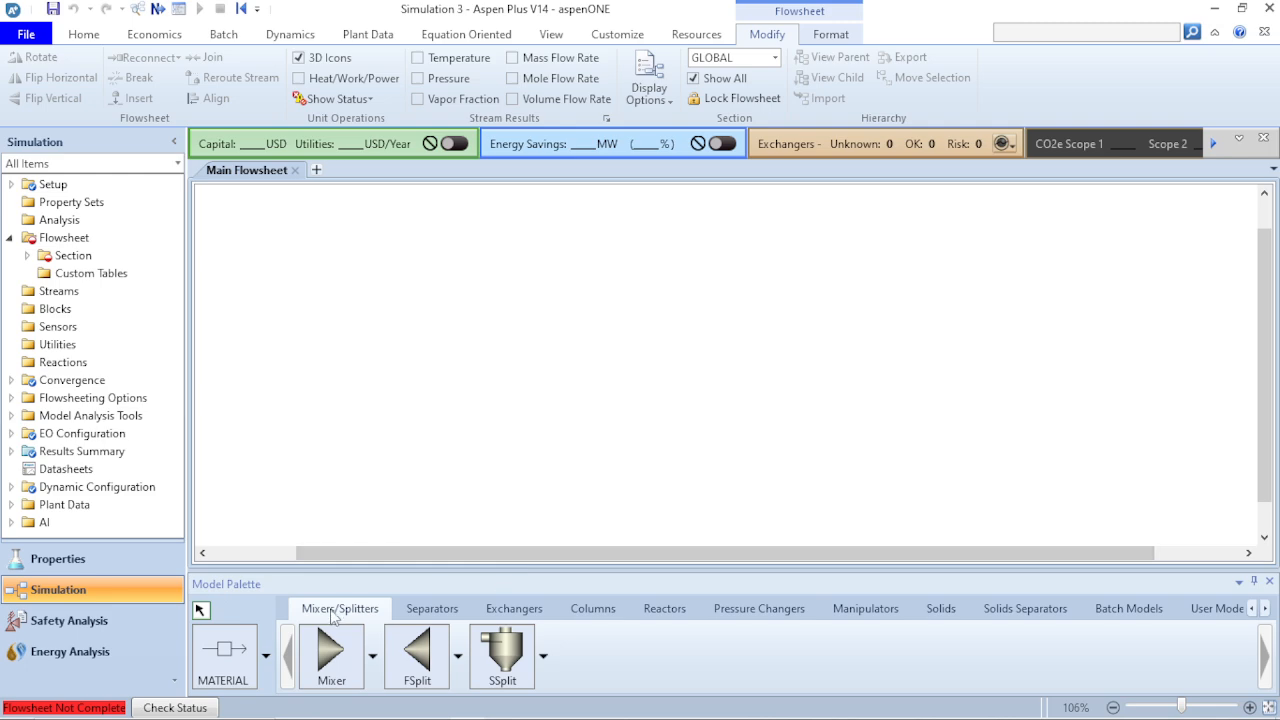
pyautogui.click(431, 612)
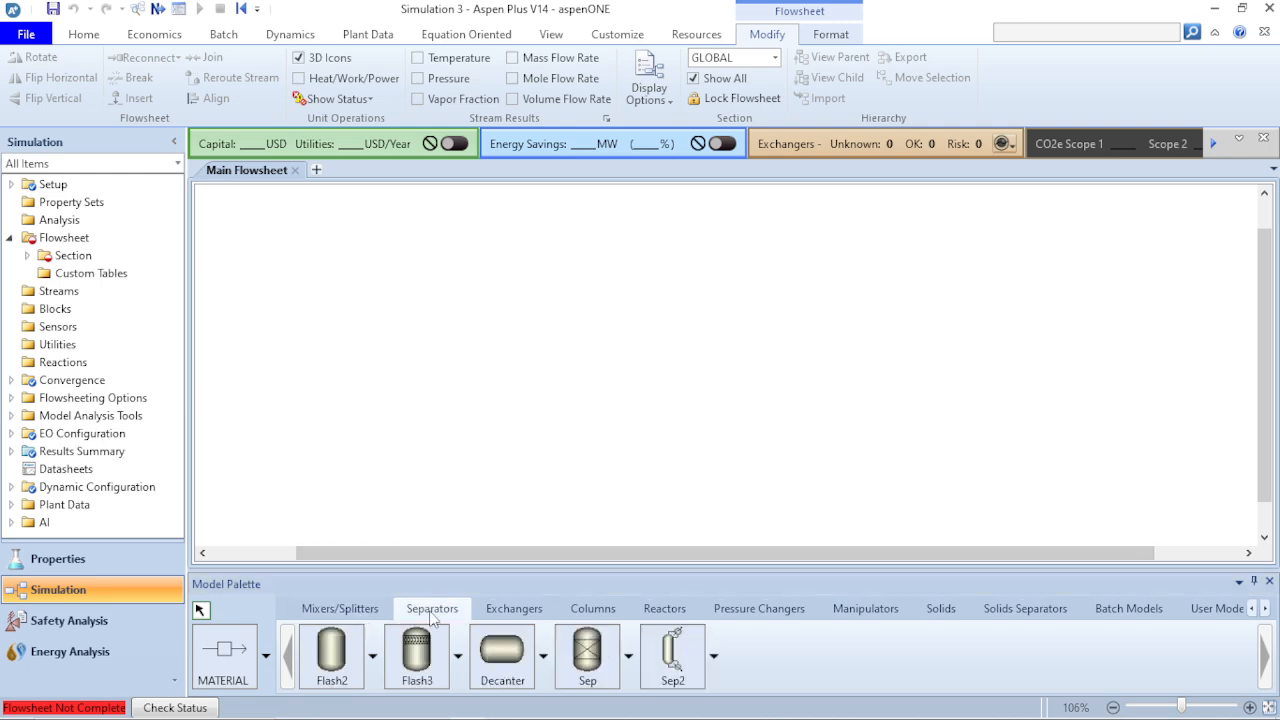
pyautogui.click(526, 612)
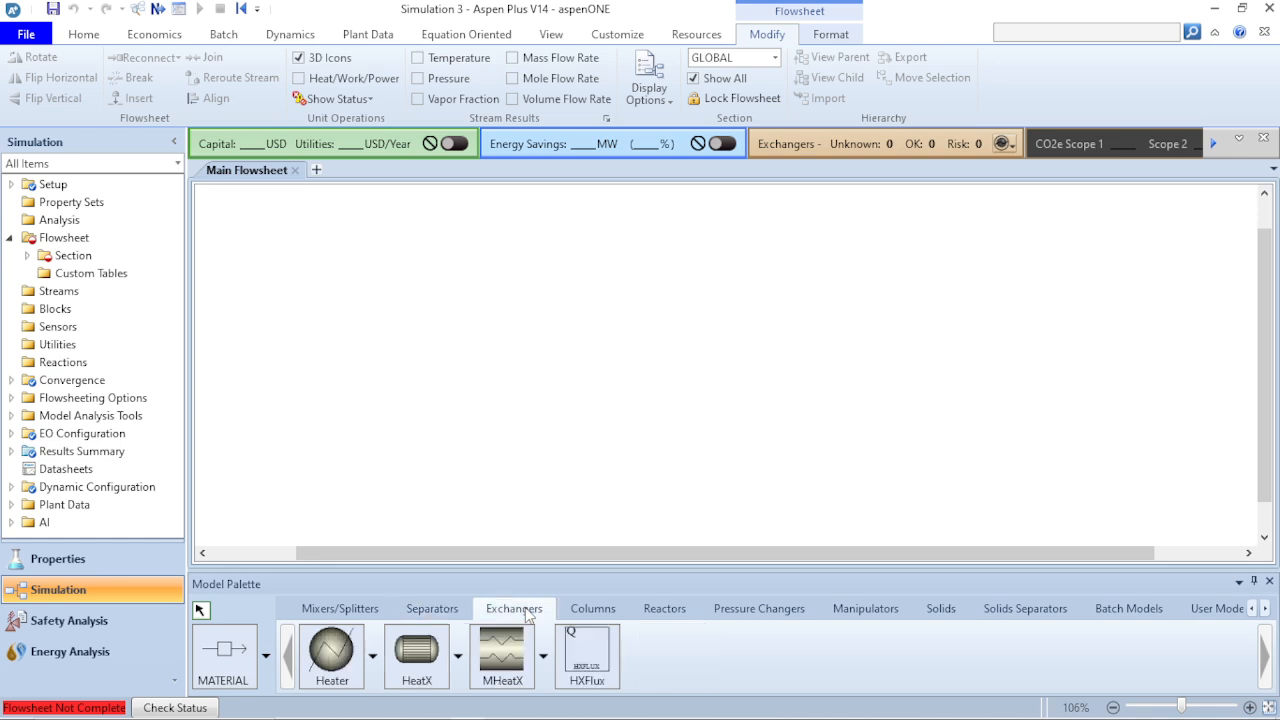
pyautogui.click(617, 612)
pyautogui.click(649, 614)
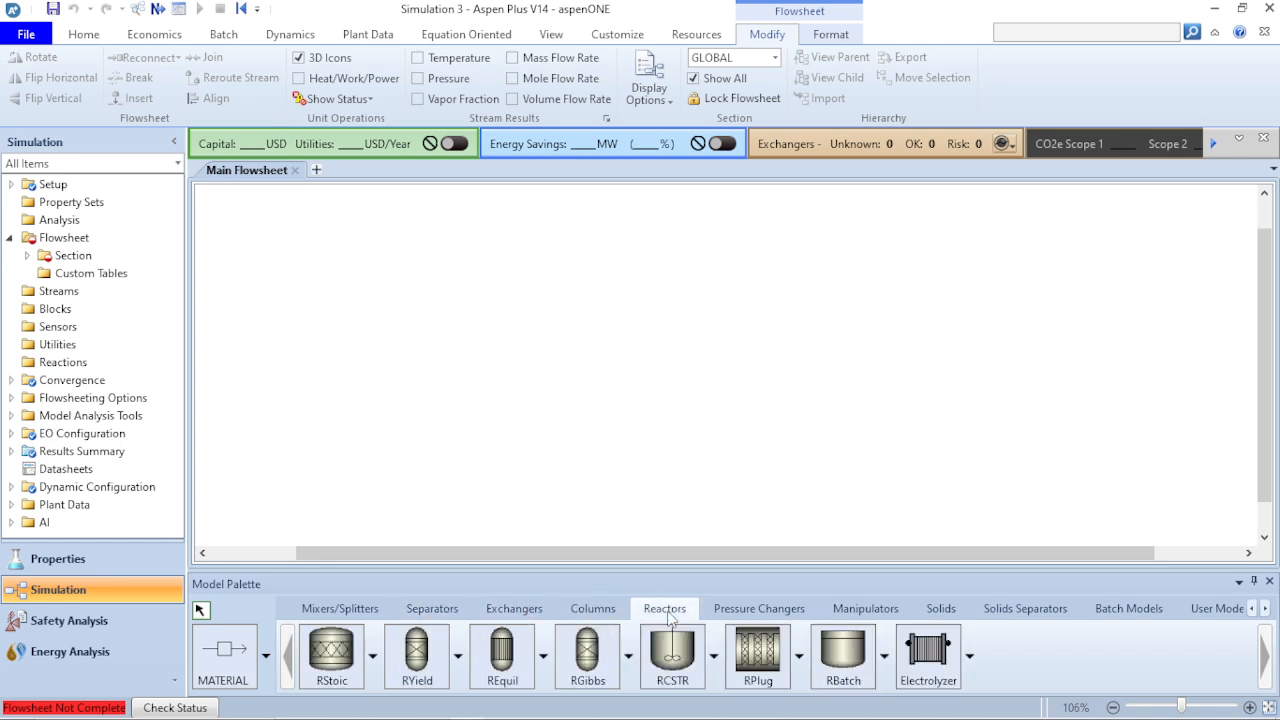
pyautogui.click(760, 609)
pyautogui.click(846, 610)
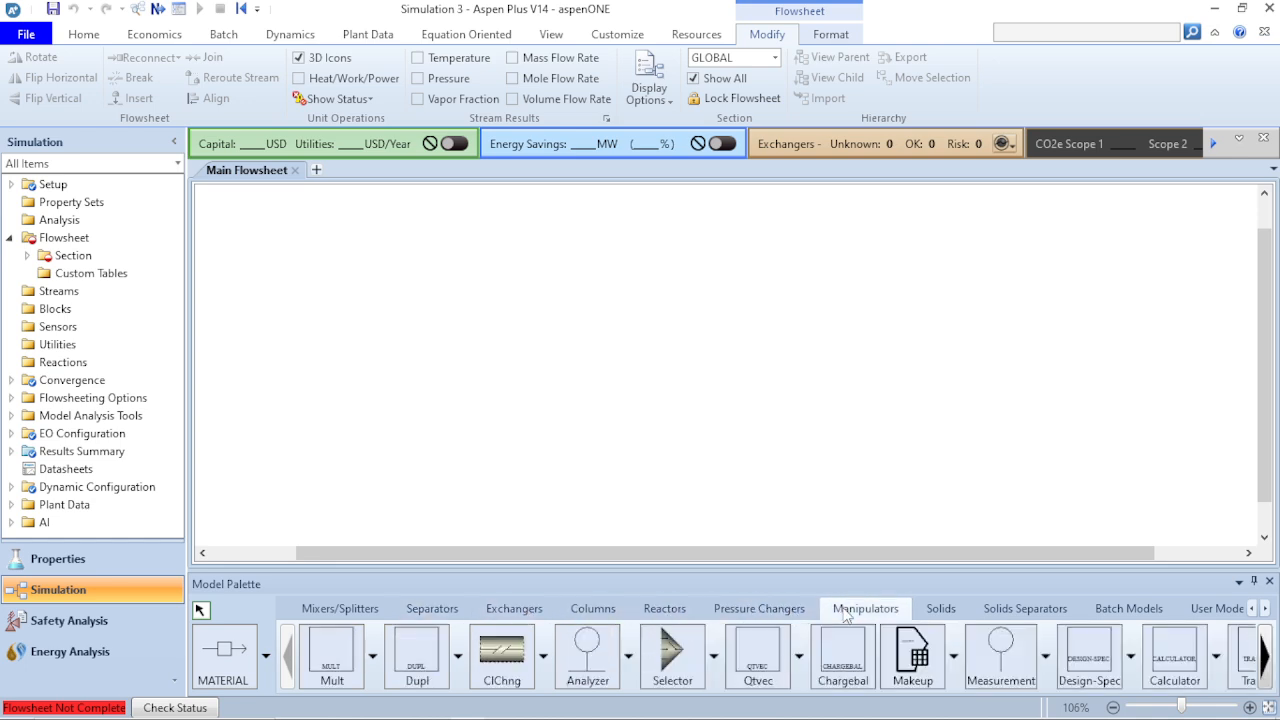
pyautogui.click(943, 610)
pyautogui.click(1000, 610)
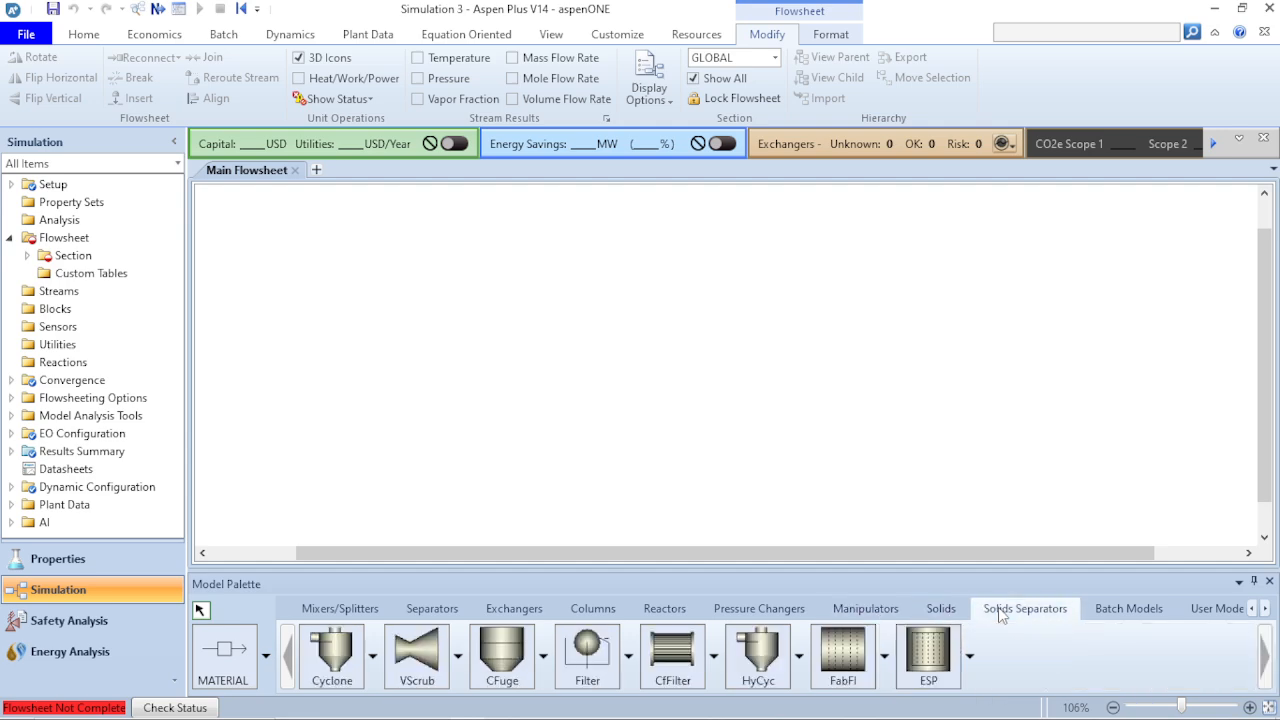
pyautogui.click(1117, 612)
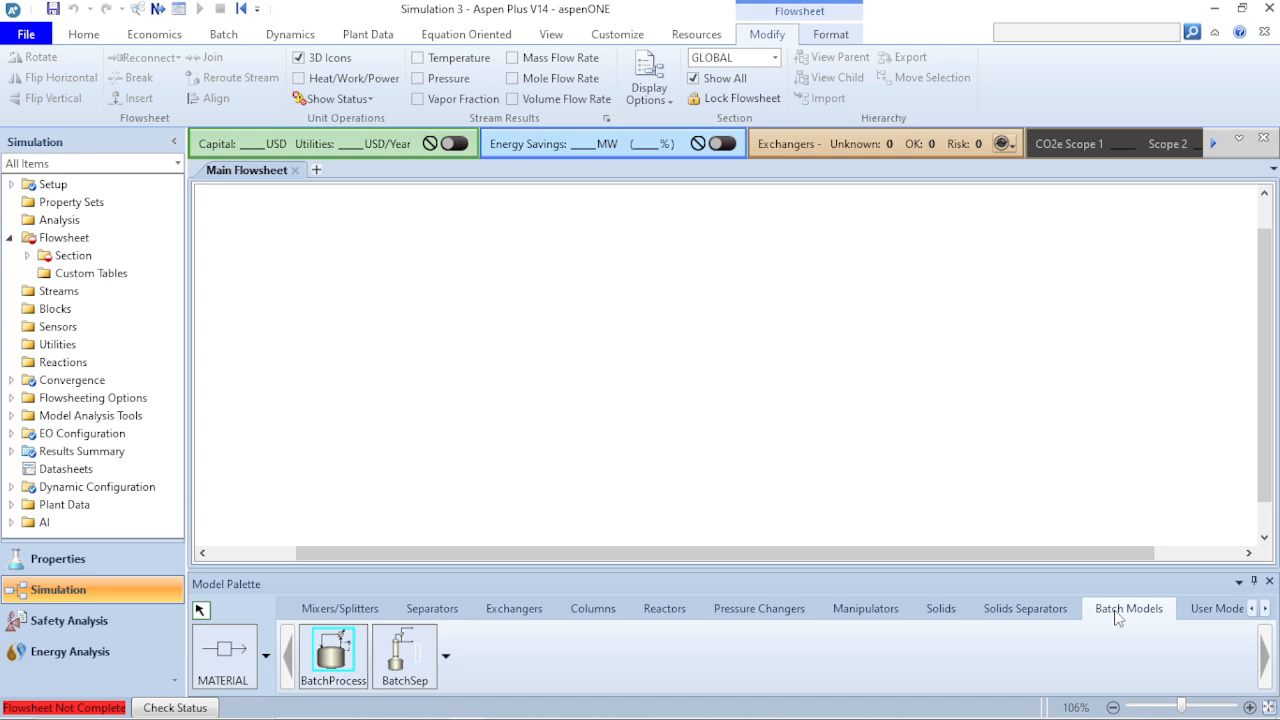
pyautogui.click(1220, 612)
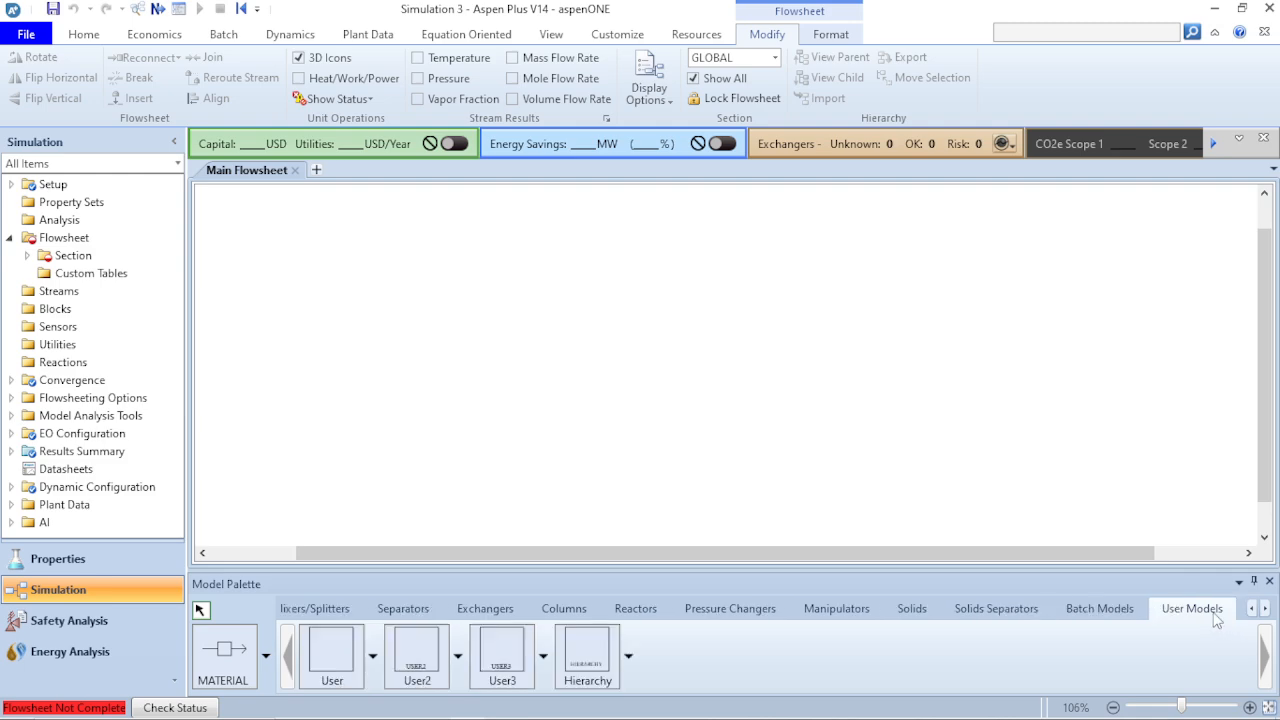
pyautogui.click(1096, 612)
pyautogui.click(1008, 612)
pyautogui.click(930, 614)
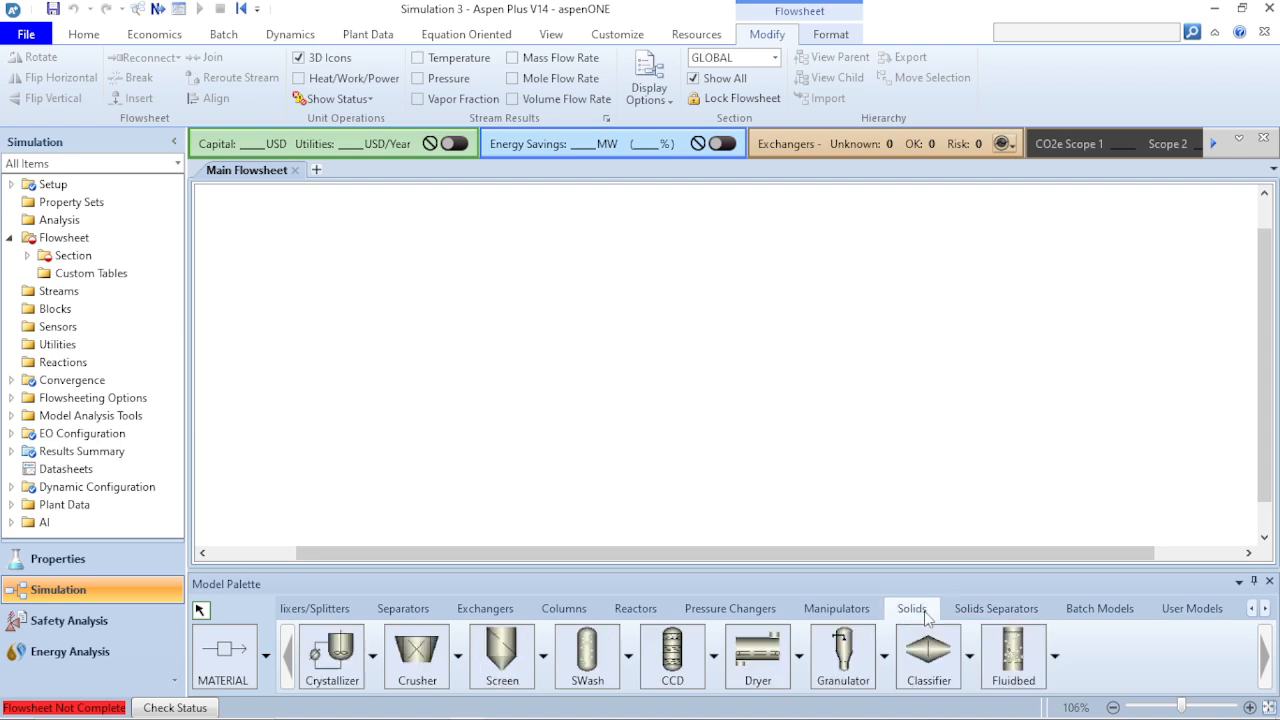
pyautogui.click(810, 610)
pyautogui.click(720, 618)
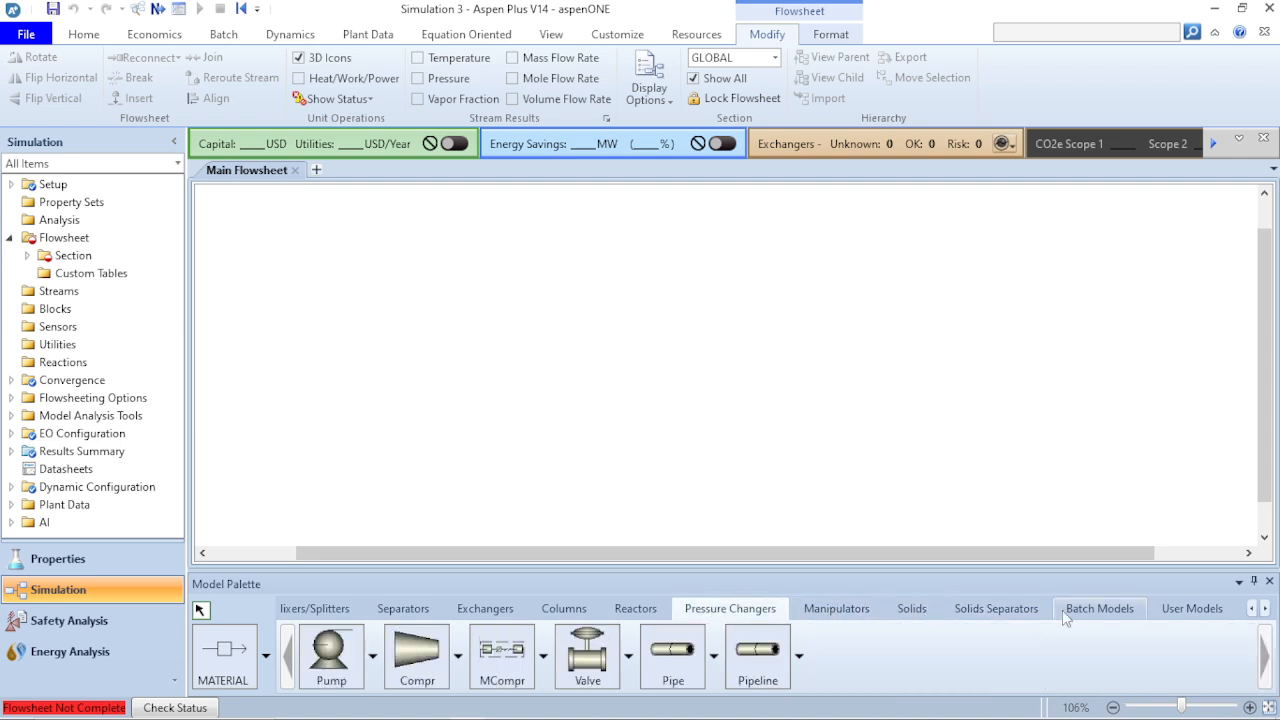
pyautogui.click(1127, 616)
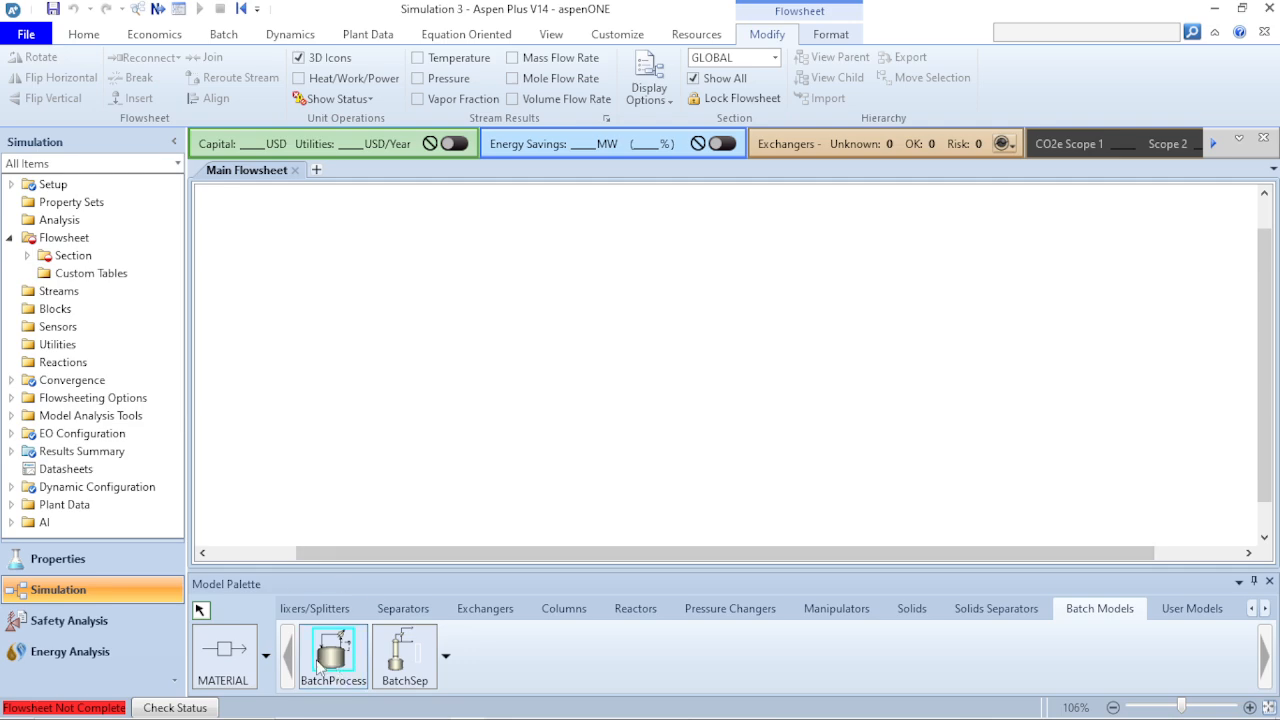
pyautogui.click(320, 608)
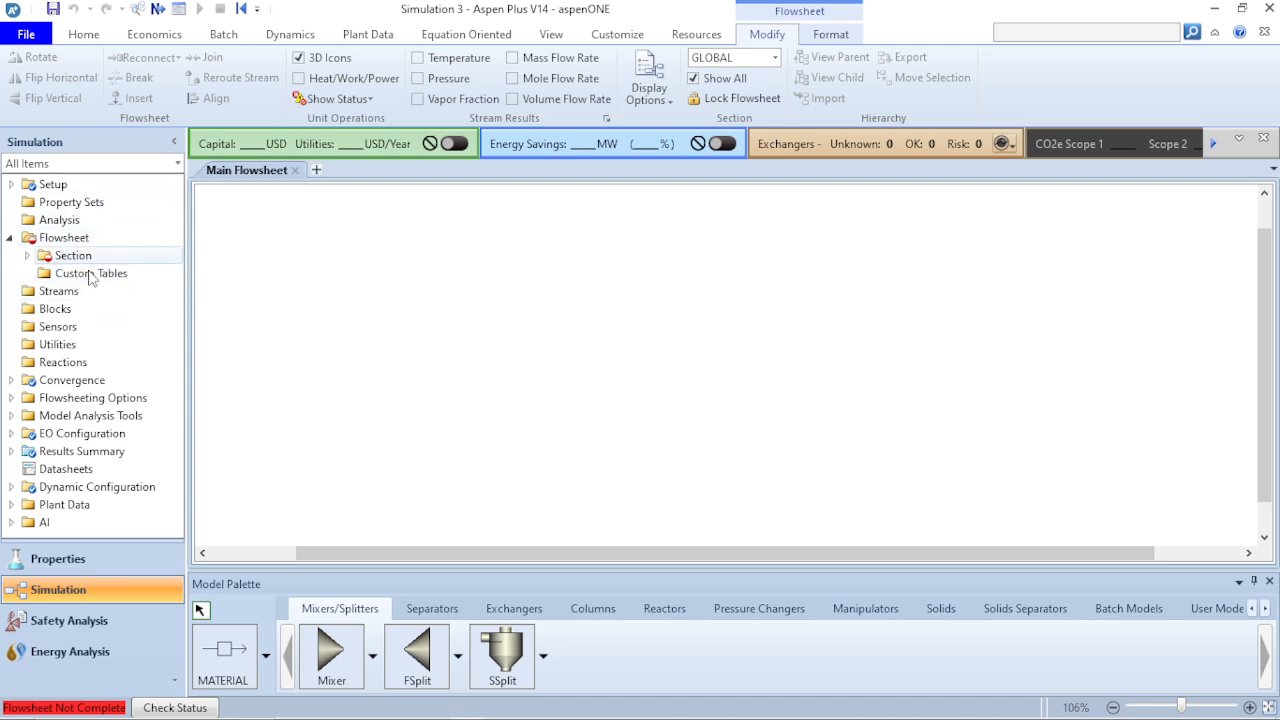
# - Examine the stream types available for the flowsheet: material, heat, work and power
pyautogui.click(264, 670)
pyautogui.click(265, 668)
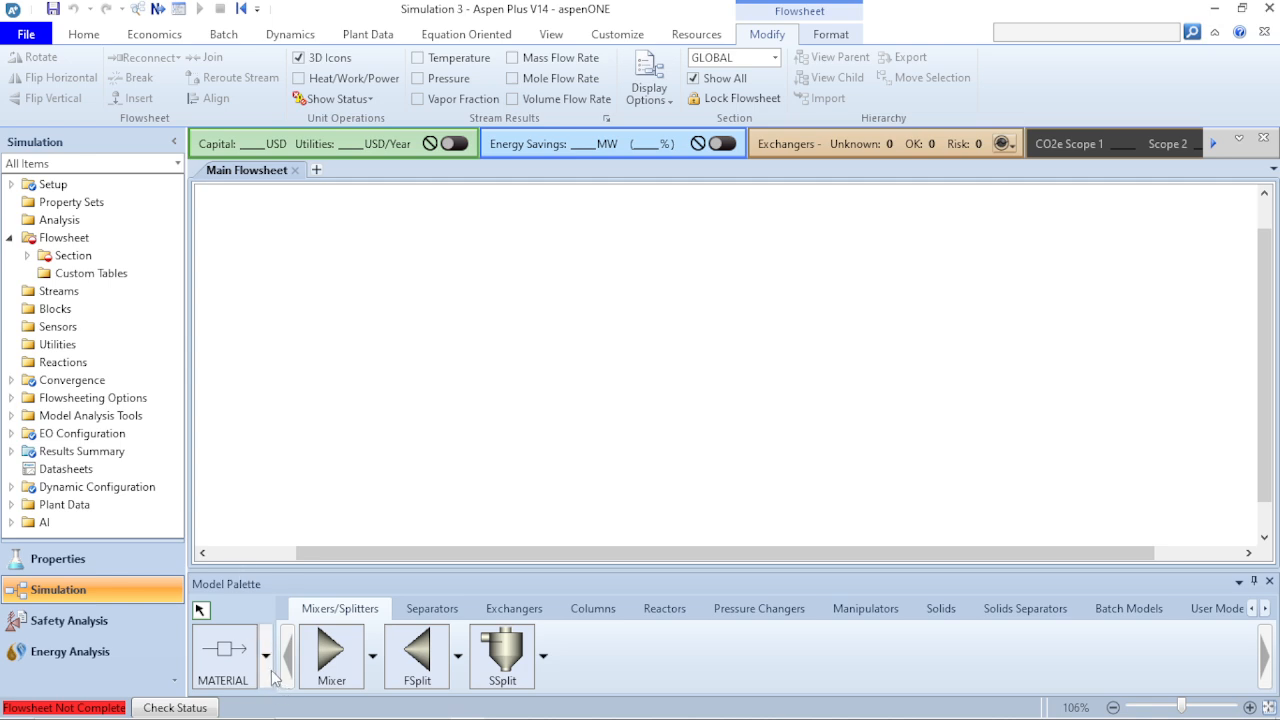
pyautogui.click(267, 668)
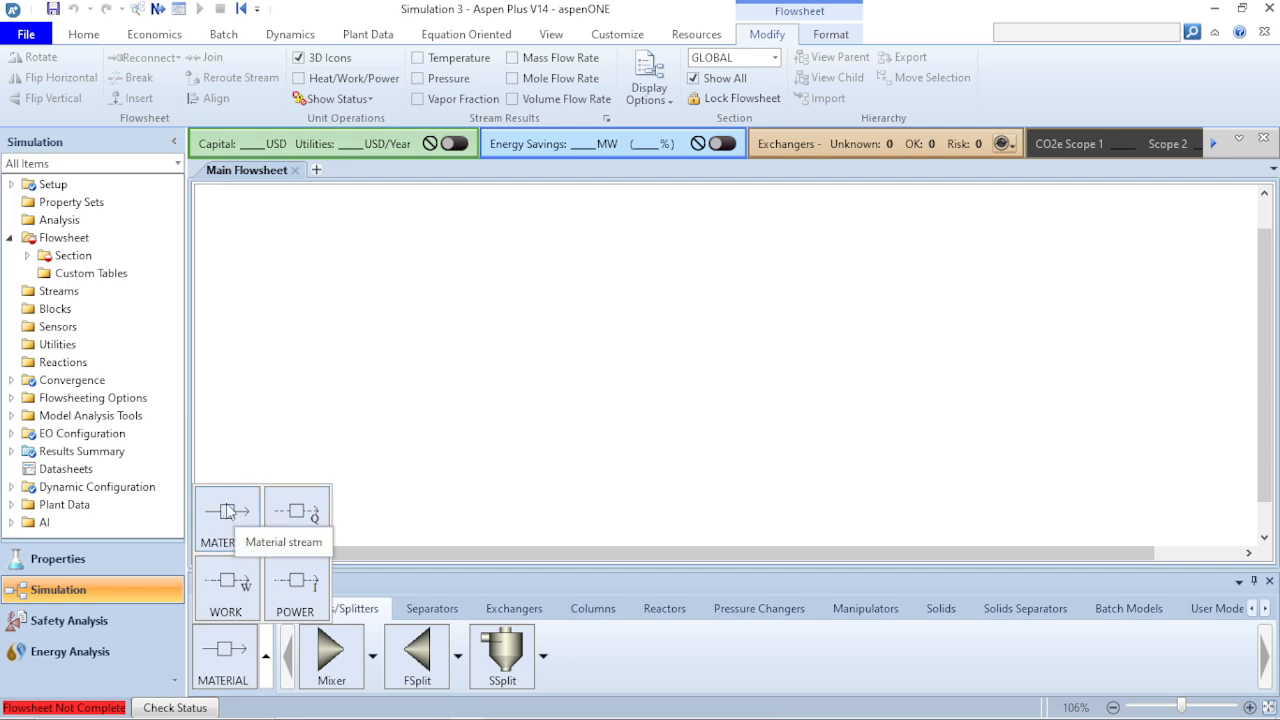
pyautogui.click(305, 410)
pyautogui.click(266, 656)
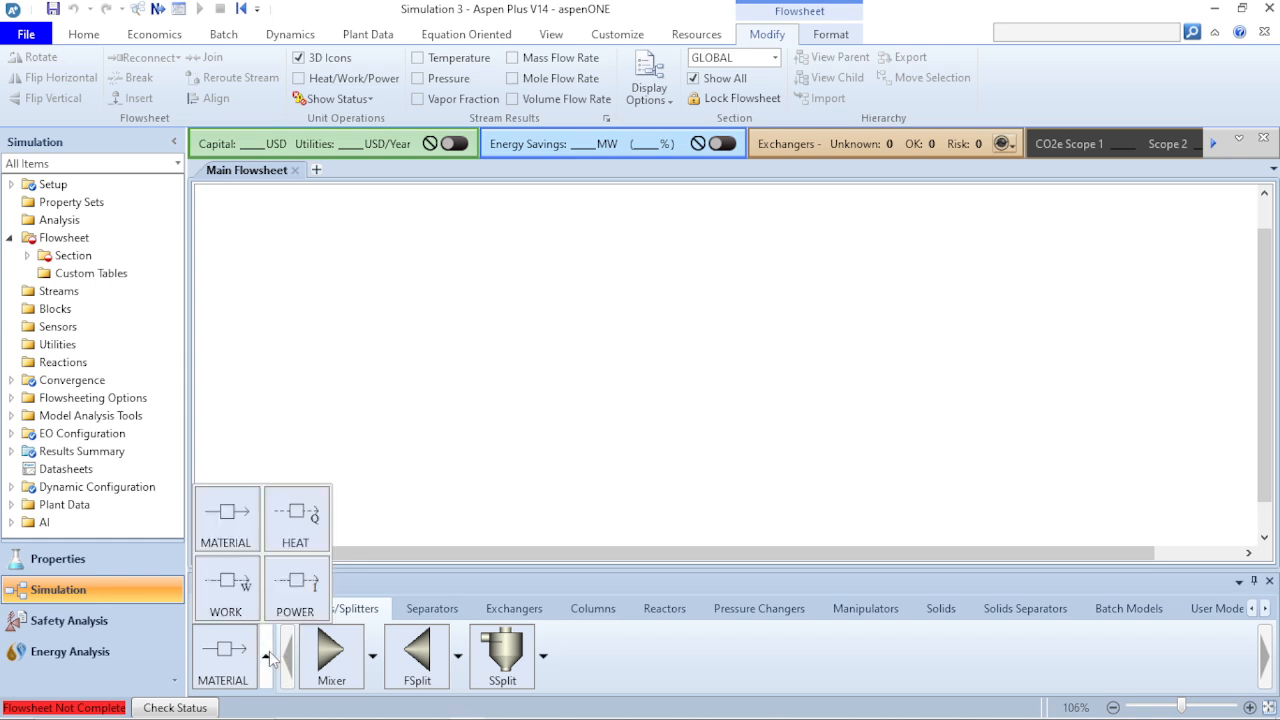
pyautogui.click(268, 657)
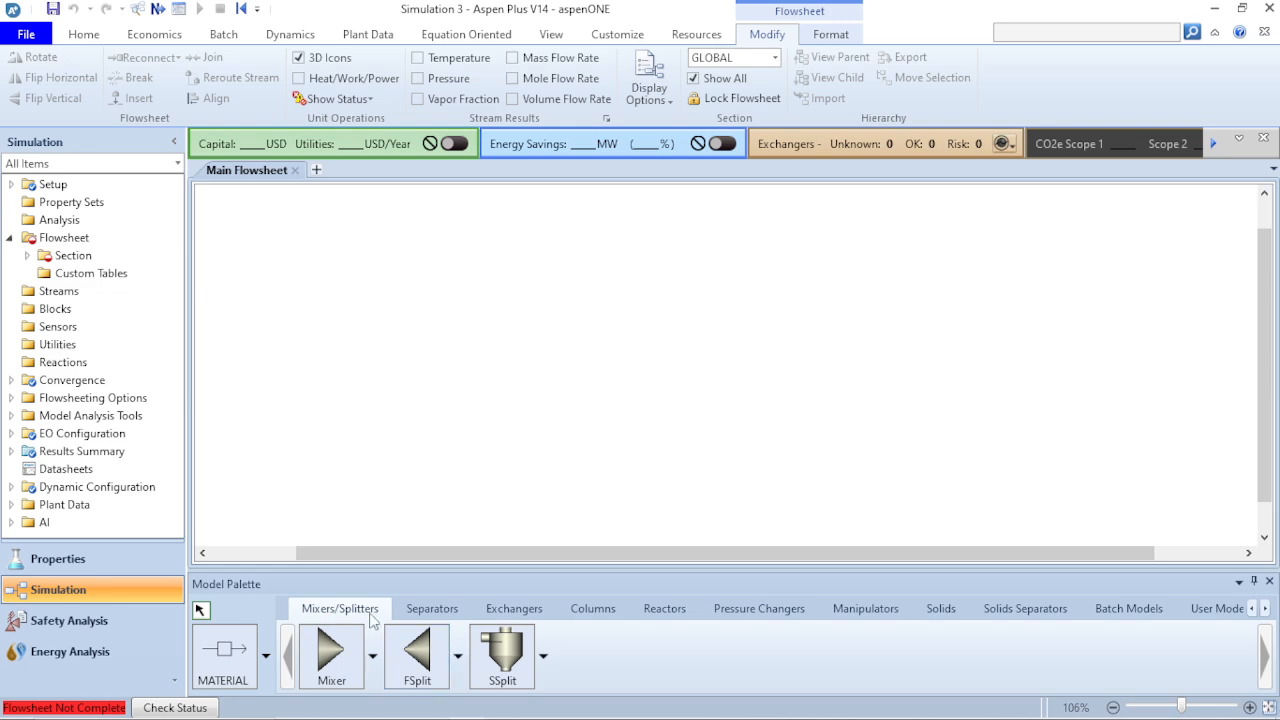
# - Place a Mixer block on the main flowsheet, and bring up the separator models
pyautogui.click(336, 666)
pyautogui.click(496, 358)
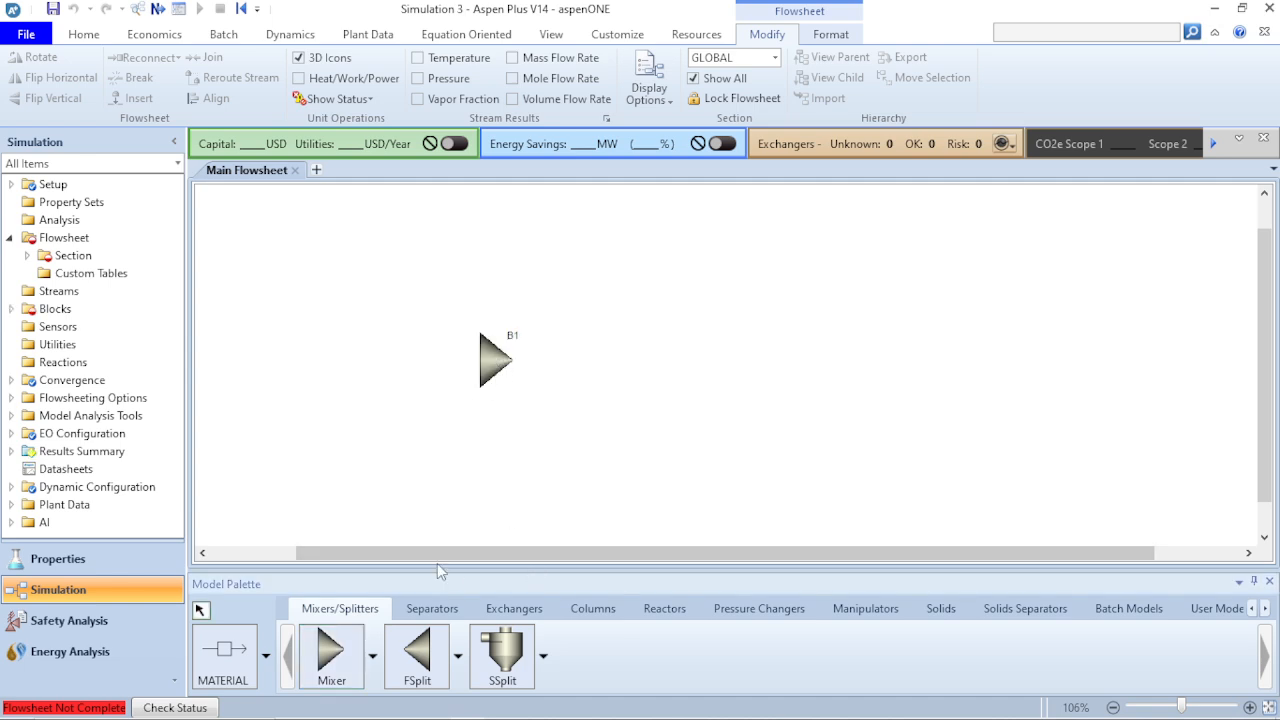
pyautogui.click(436, 610)
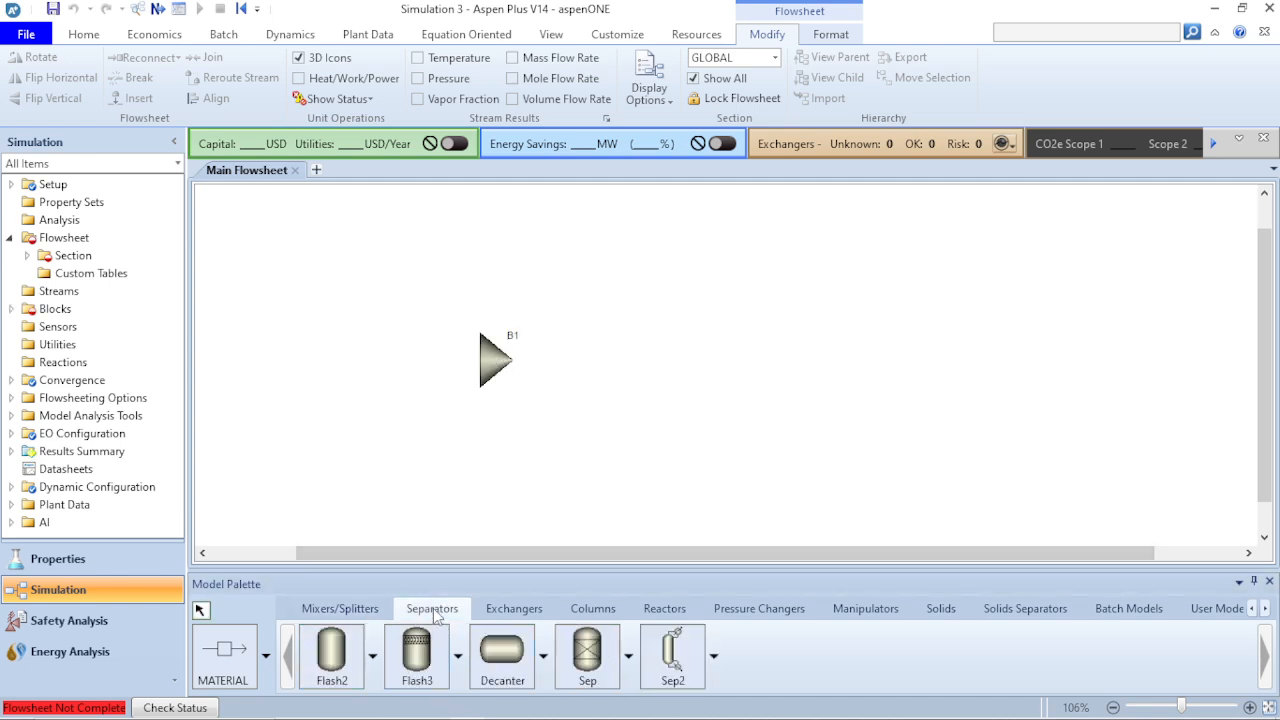
# - Check how the mixer is listed under the blocks and in the GLOBAL section's specifications, and return to the main flowsheet
pyautogui.click(11, 309)
pyautogui.click(27, 256)
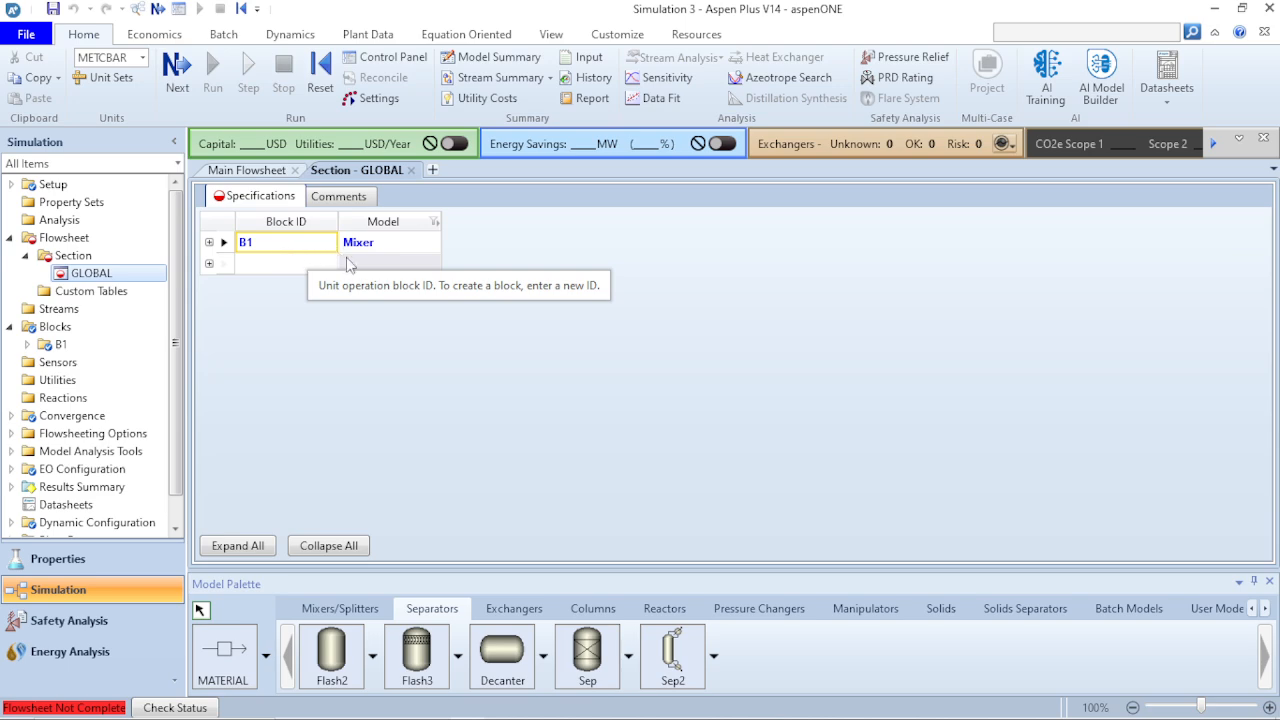
pyautogui.click(11, 239)
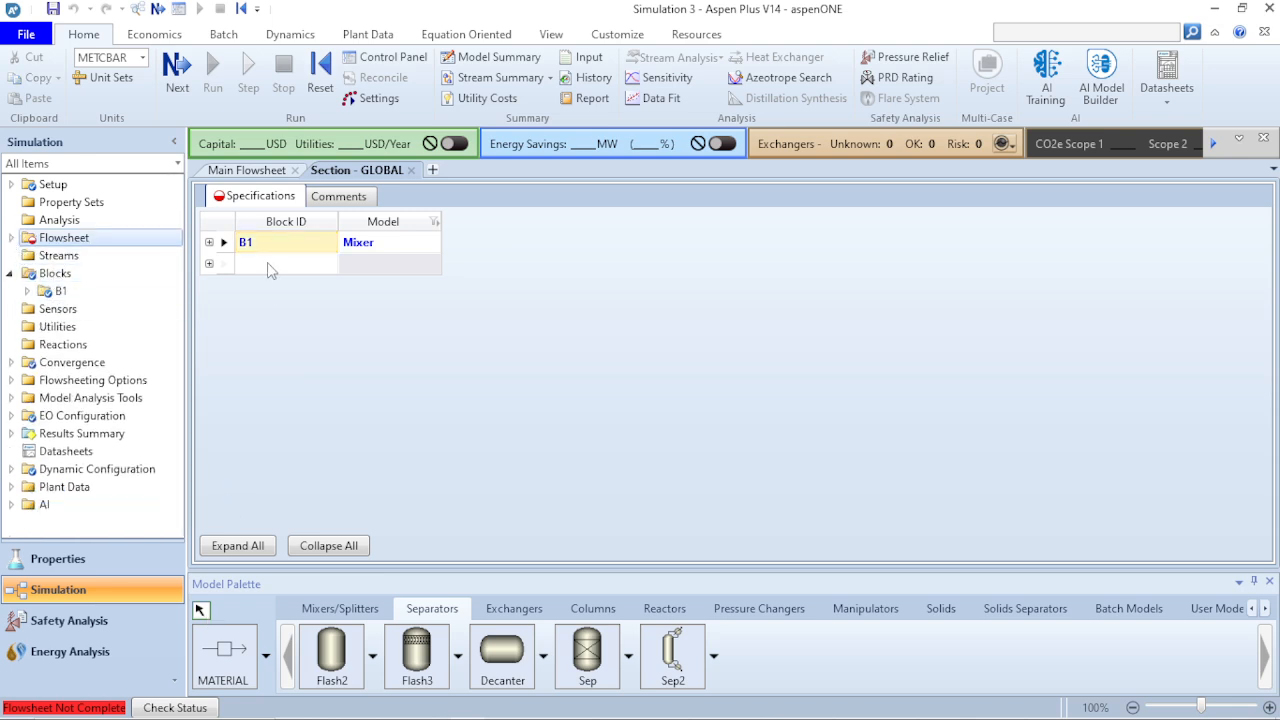
pyautogui.click(250, 172)
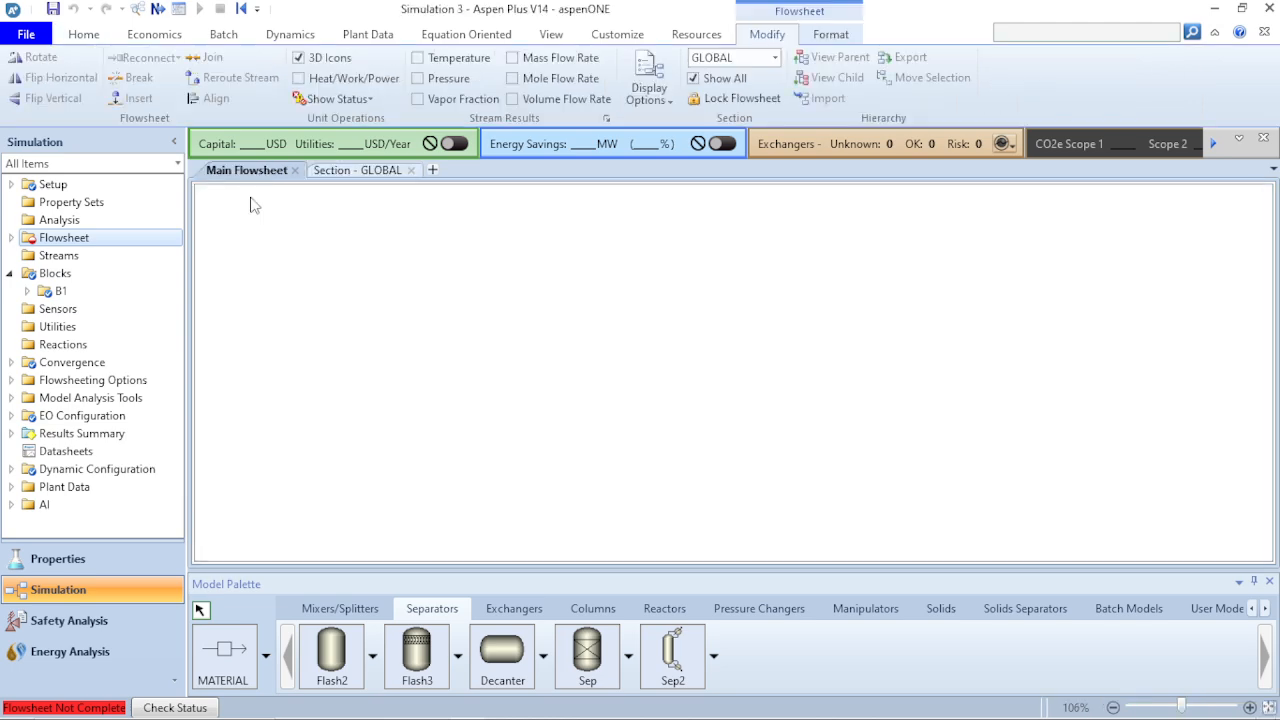
# - Connect one material feed stream to the mixer's inlet and one material product stream to its outlet
pyautogui.click(240, 652)
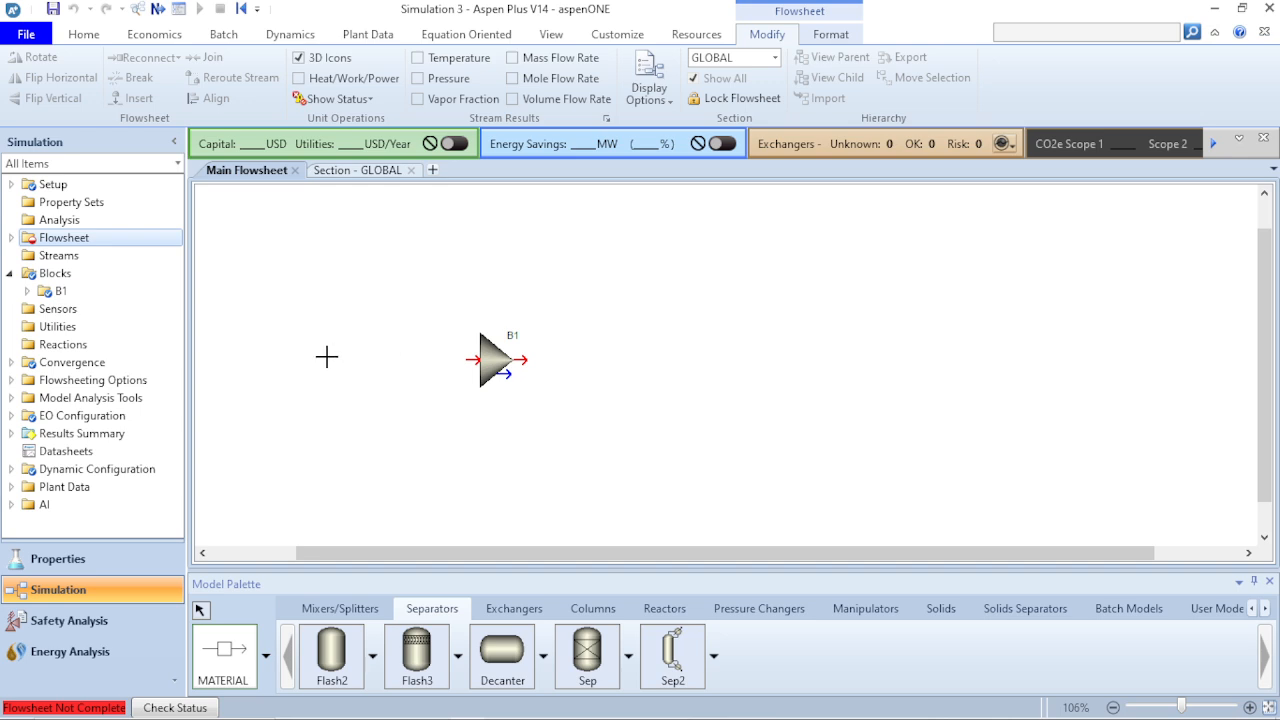
pyautogui.click(469, 359)
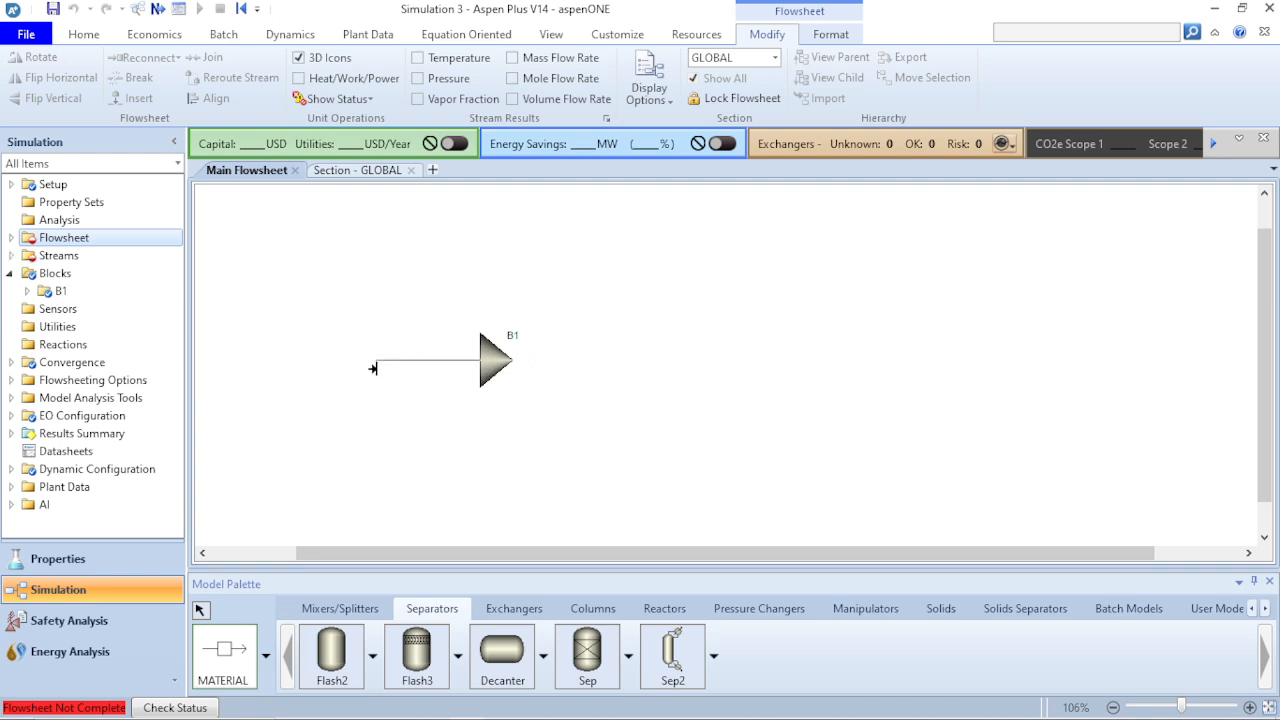
pyautogui.click(372, 363)
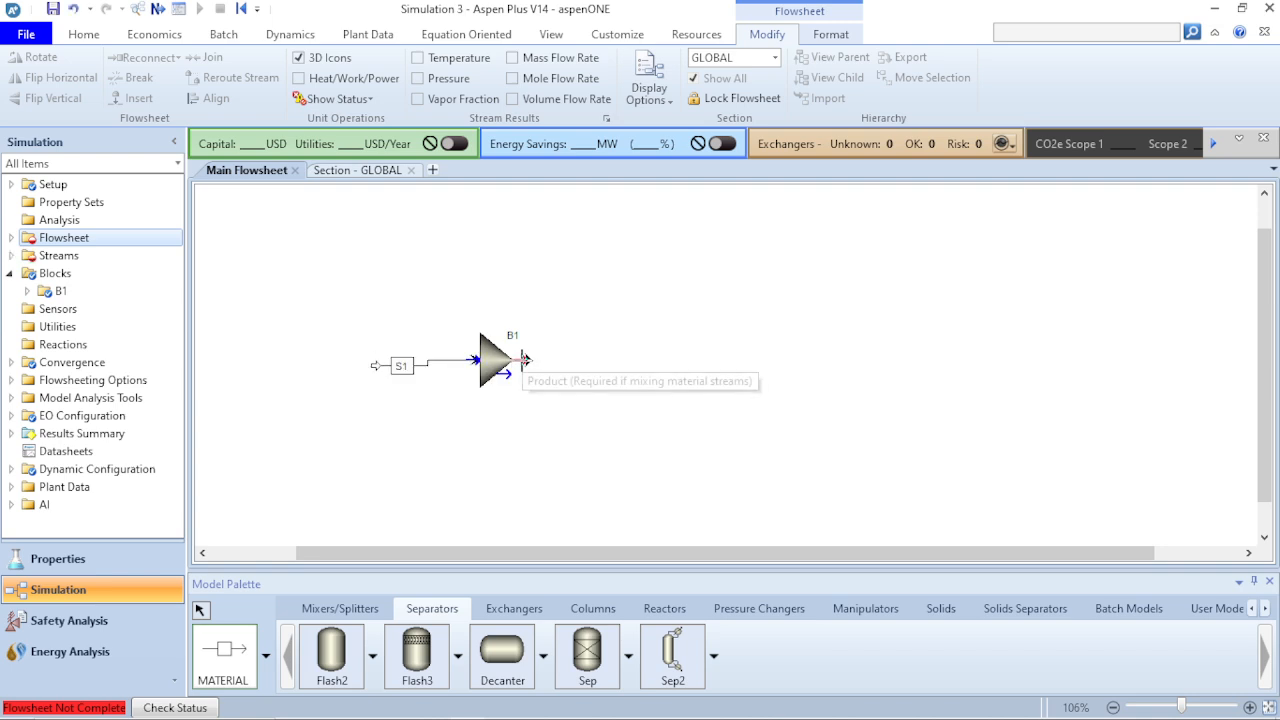
pyautogui.click(523, 360)
pyautogui.click(603, 355)
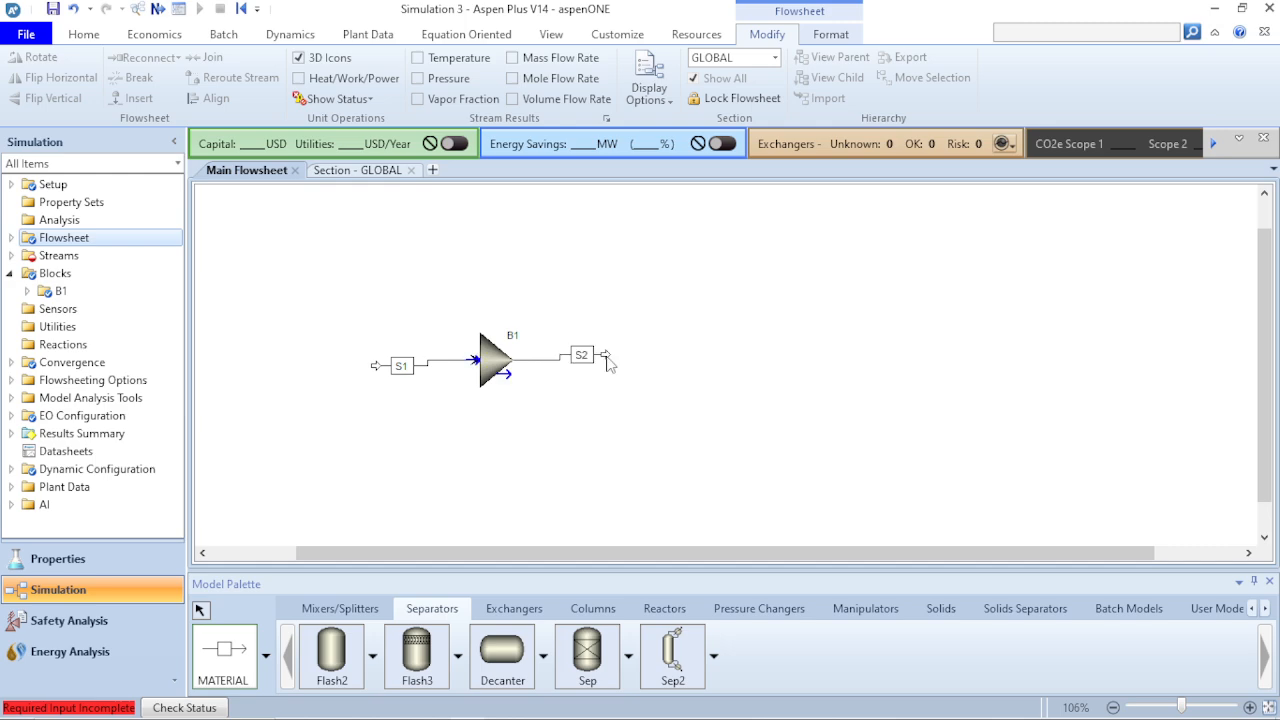
pyautogui.rightClick(524, 457)
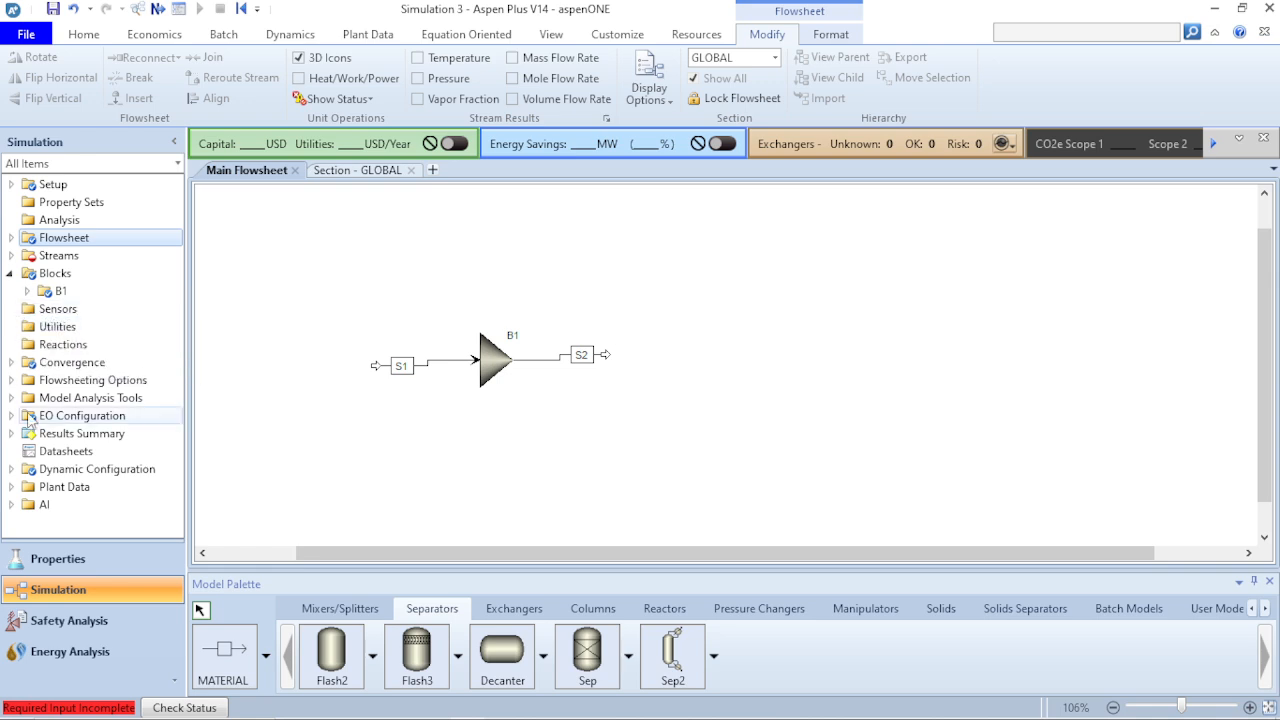
# - Examine the items available under Convergence and Flowsheeting Options
pyautogui.click(11, 362)
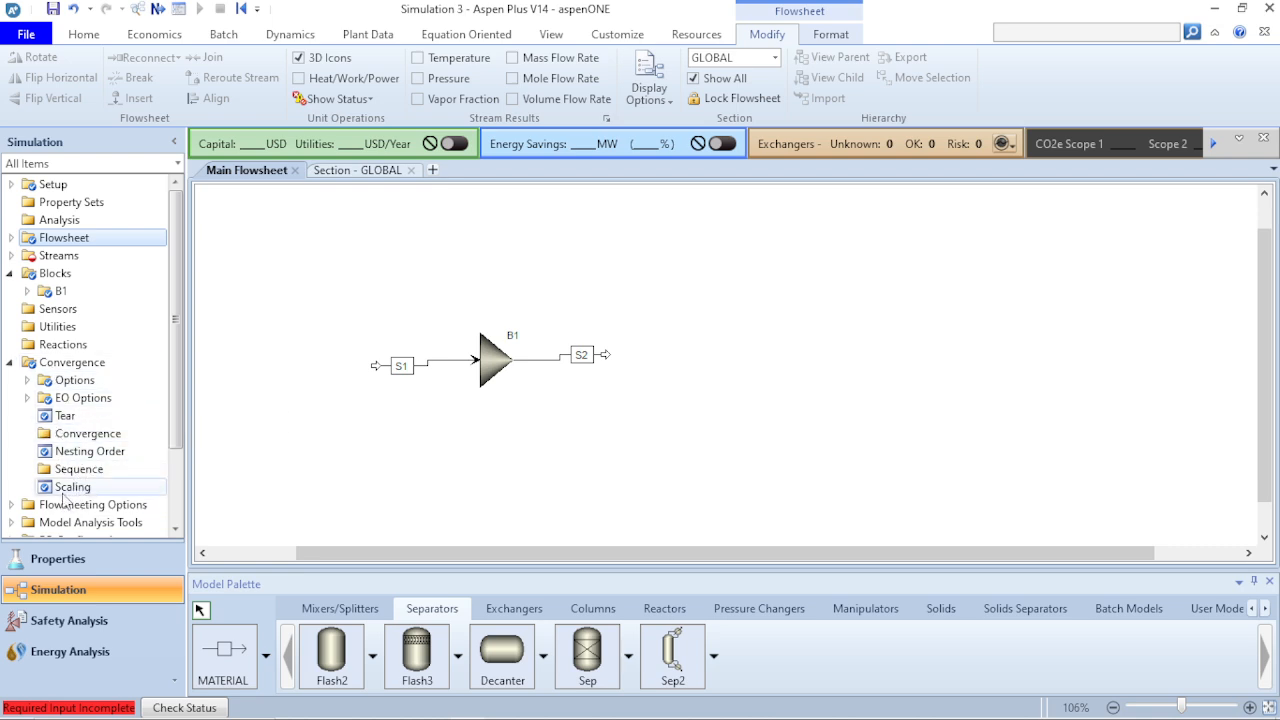
pyautogui.click(11, 363)
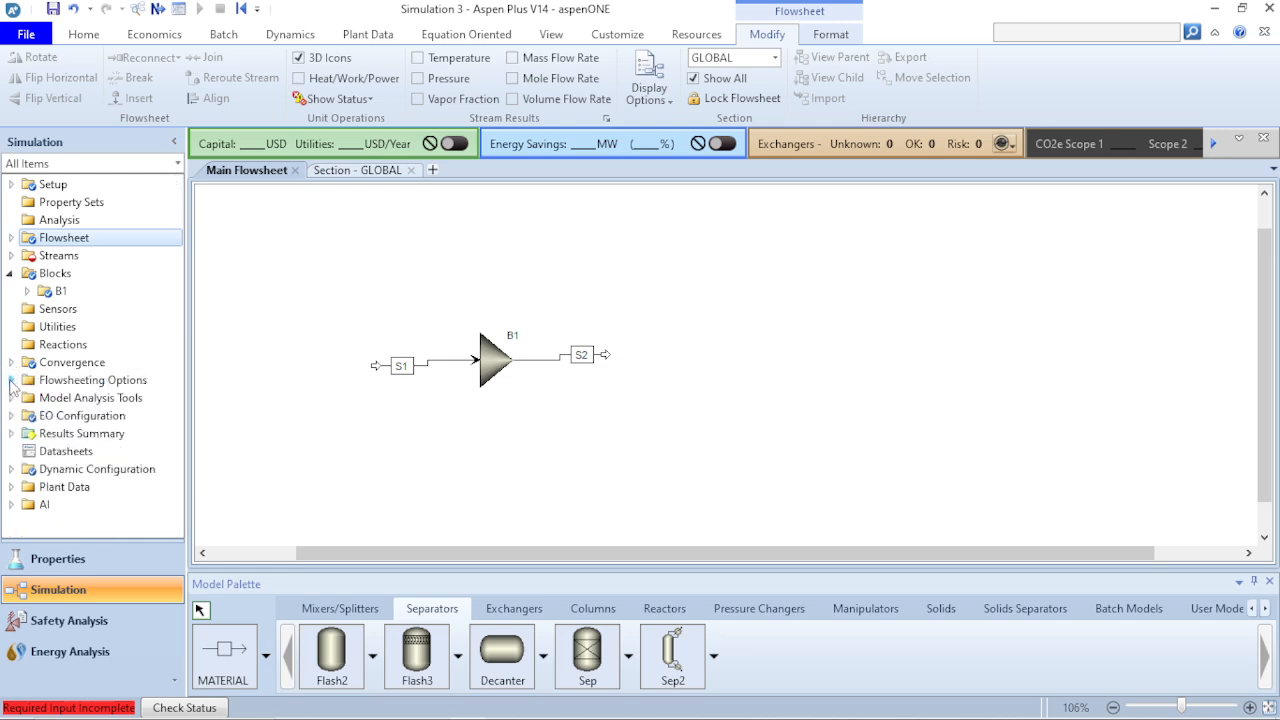
pyautogui.click(11, 381)
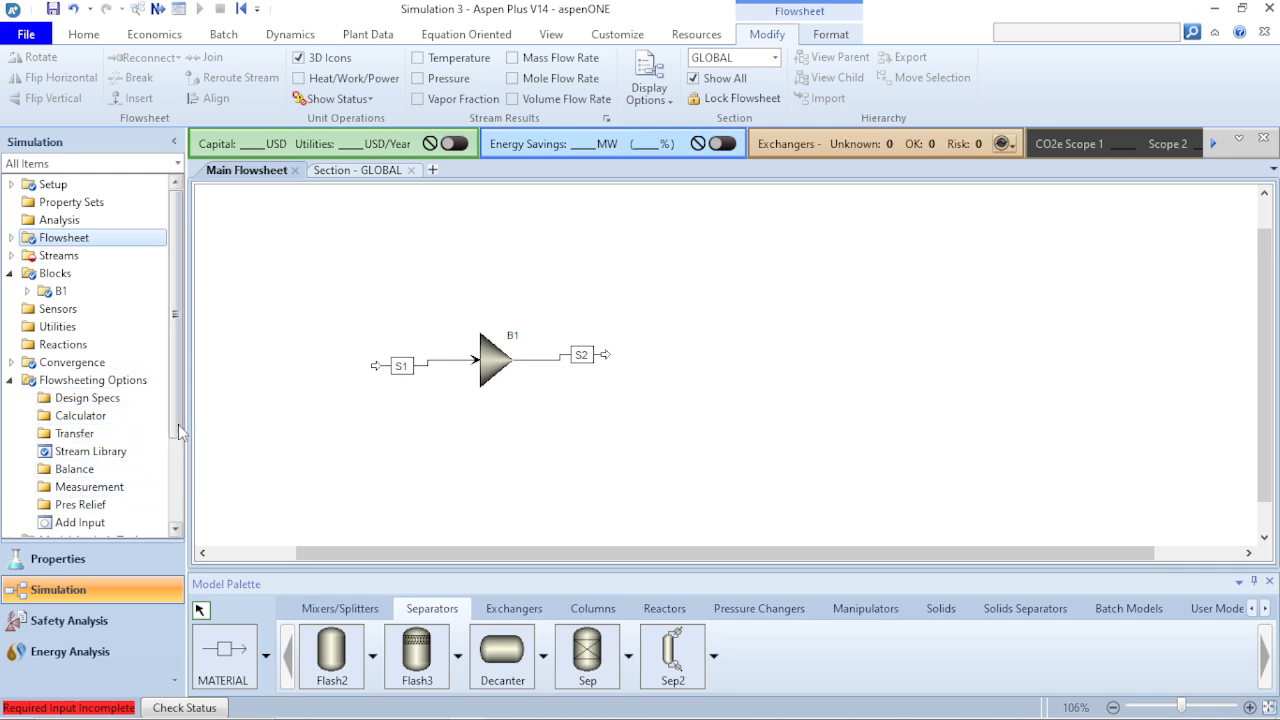
pyautogui.moveTo(179, 438); pyautogui.dragTo(181, 469)
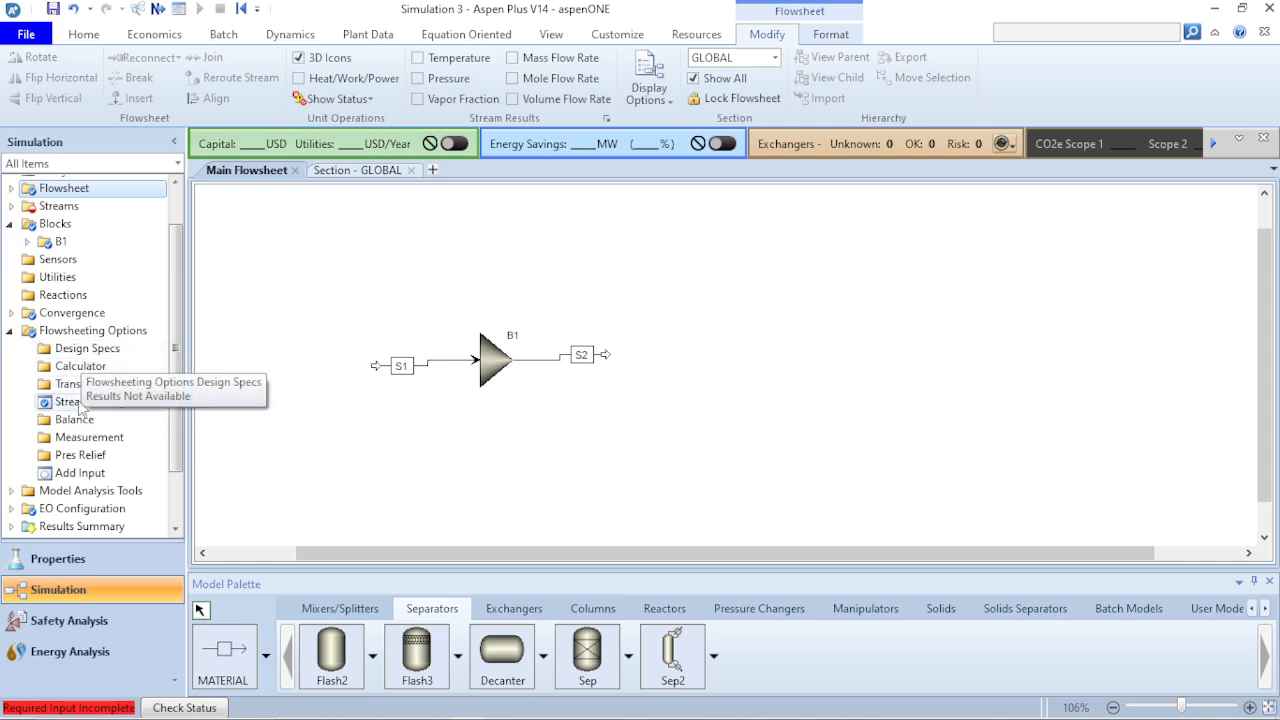
pyautogui.click(10, 331)
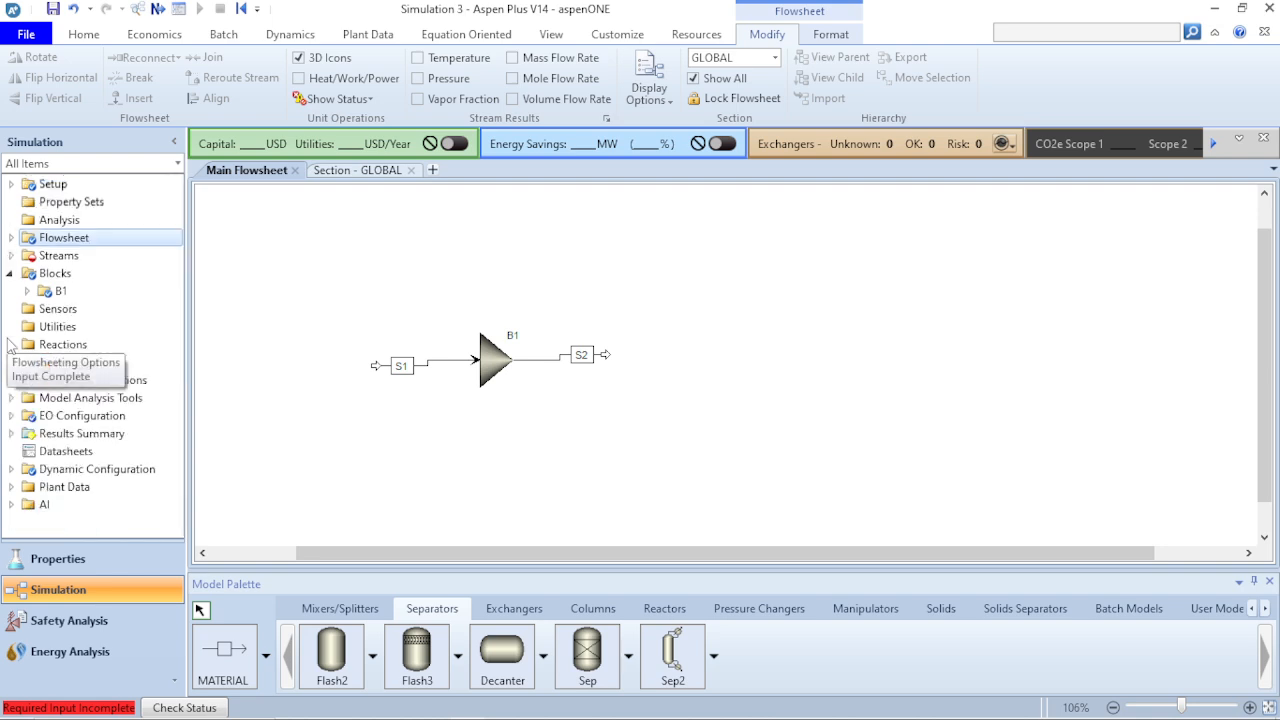
# - Examine the items under Model Analysis Tools, including those inside Data Fit
pyautogui.click(11, 398)
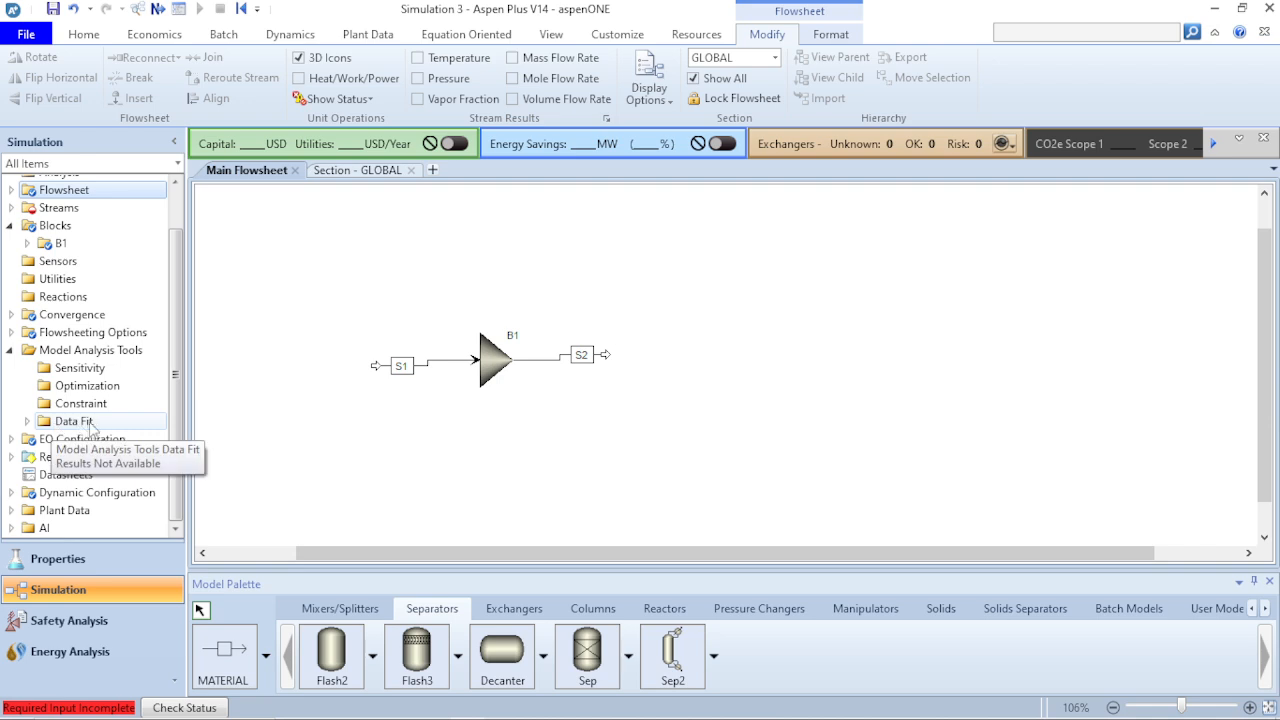
pyautogui.click(27, 422)
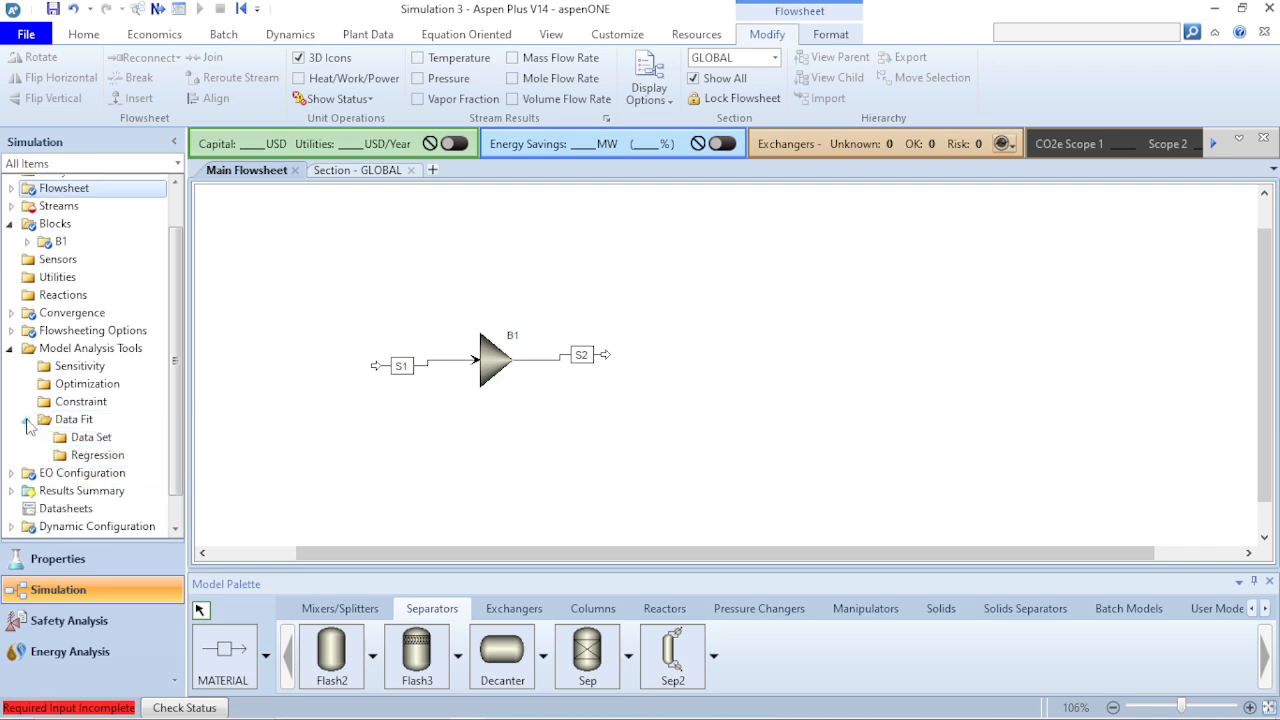
pyautogui.click(27, 421)
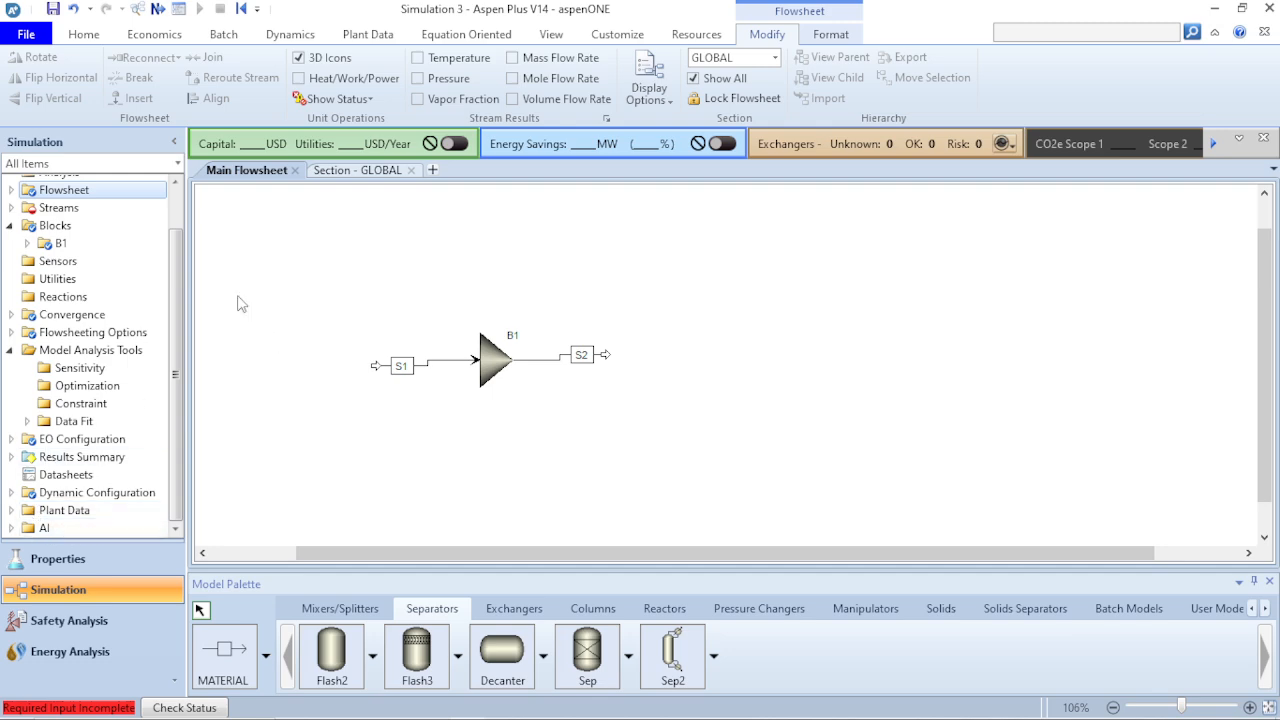
pyautogui.moveTo(177, 241); pyautogui.dragTo(176, 195)
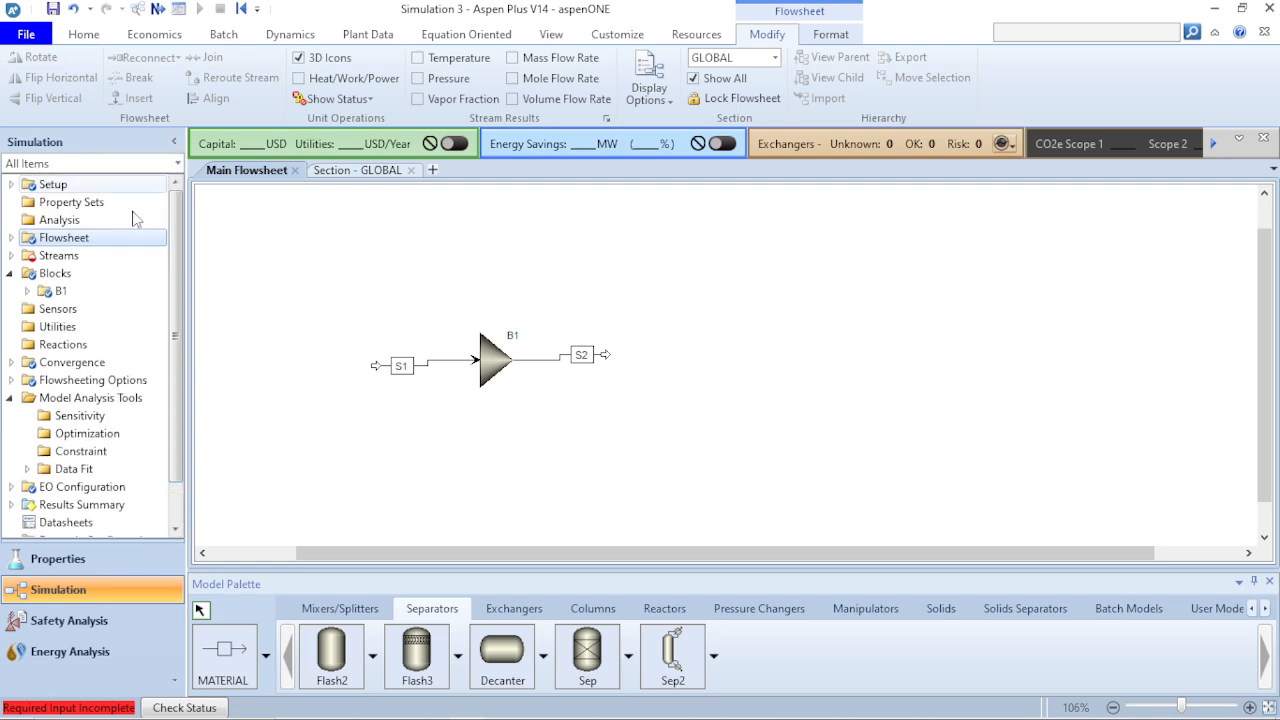
# - Examine the Next and Run commands, followed by the Economics, Batch, Dynamics and Plant Data tools
pyautogui.click(84, 35)
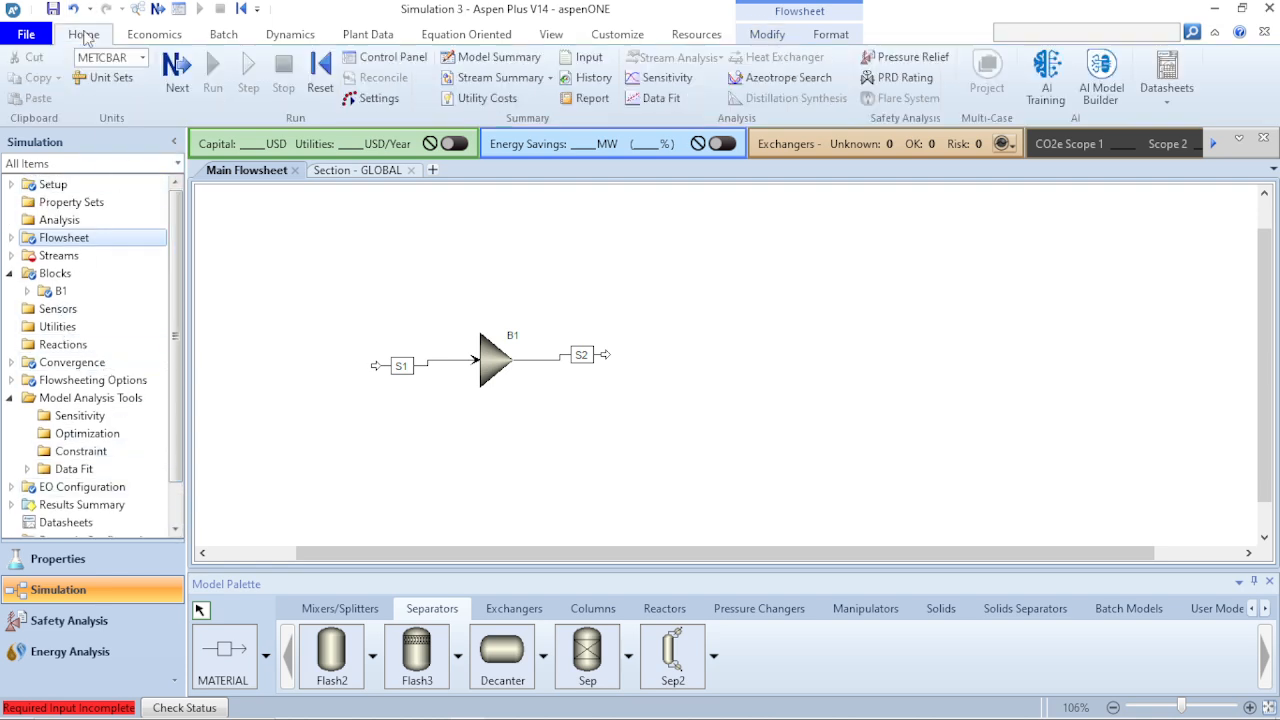
pyautogui.click(186, 91)
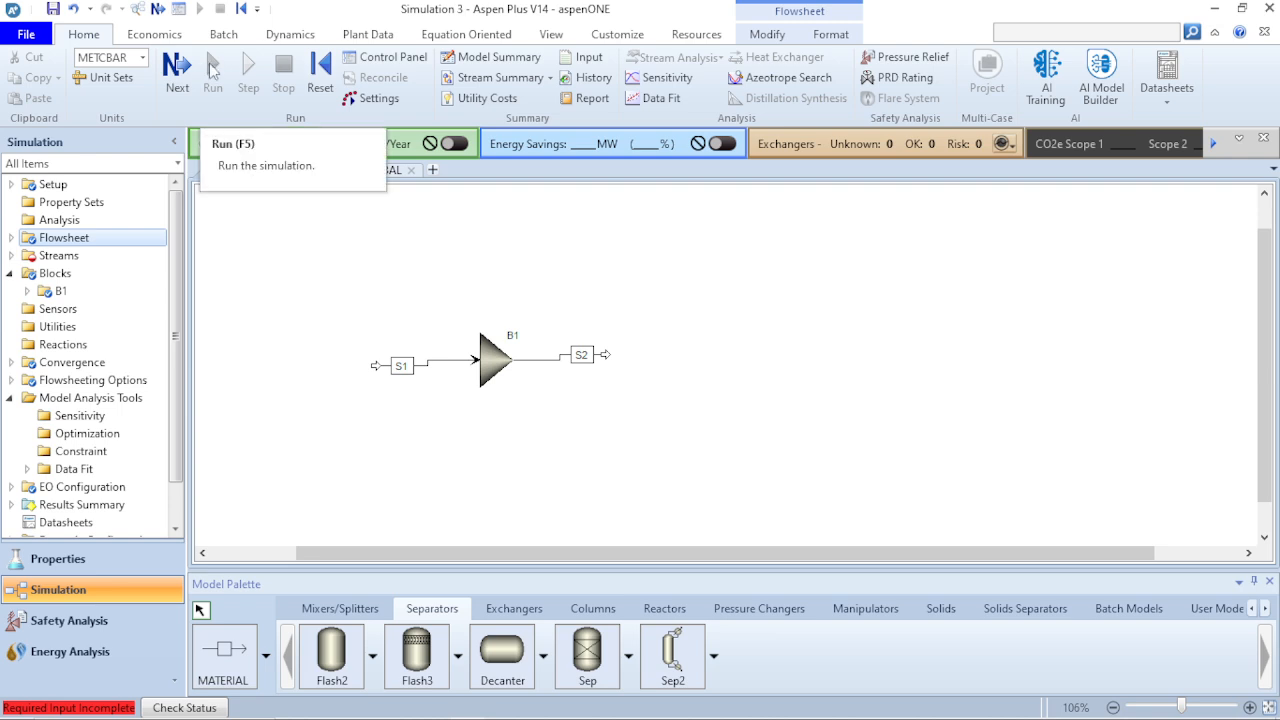
pyautogui.click(163, 40)
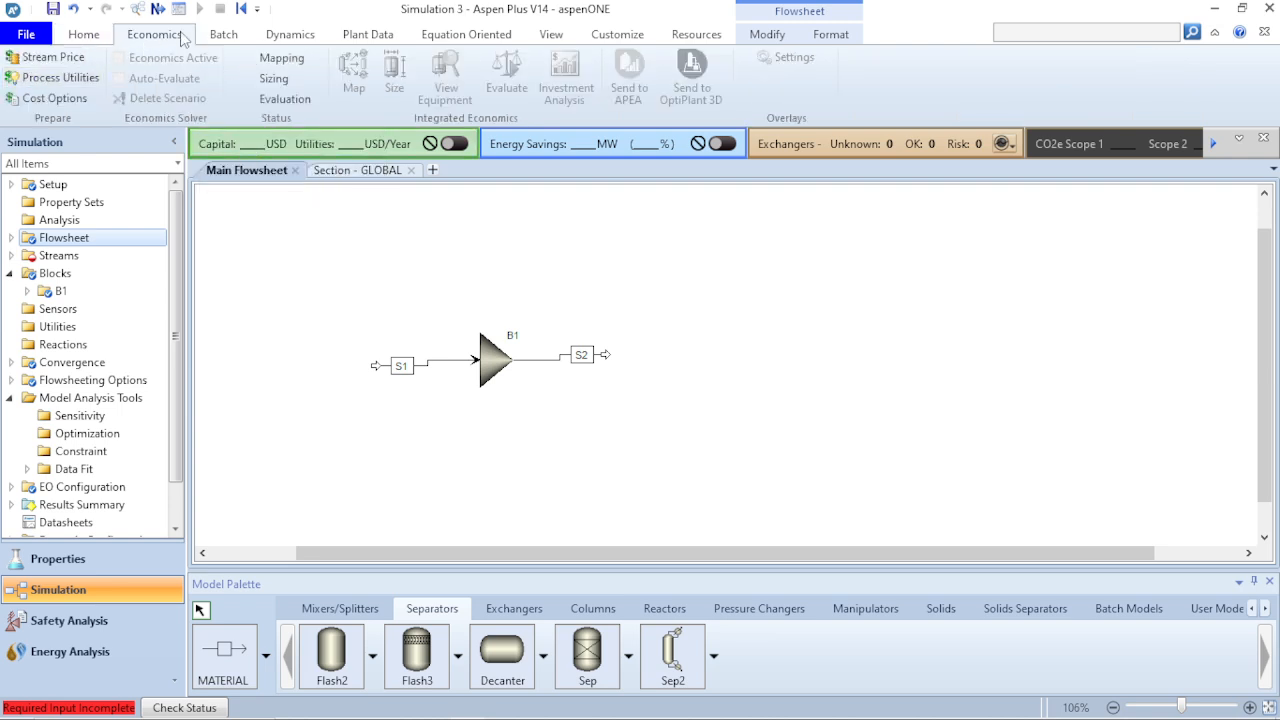
pyautogui.click(223, 40)
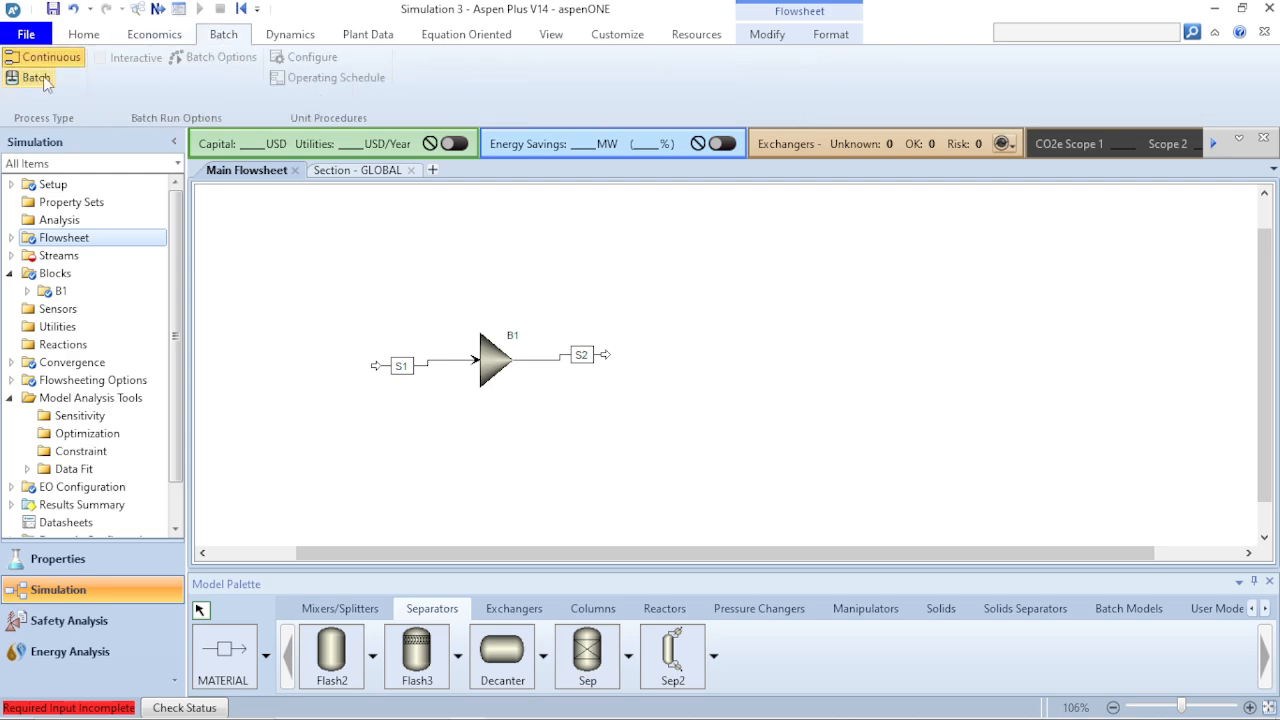
pyautogui.click(297, 40)
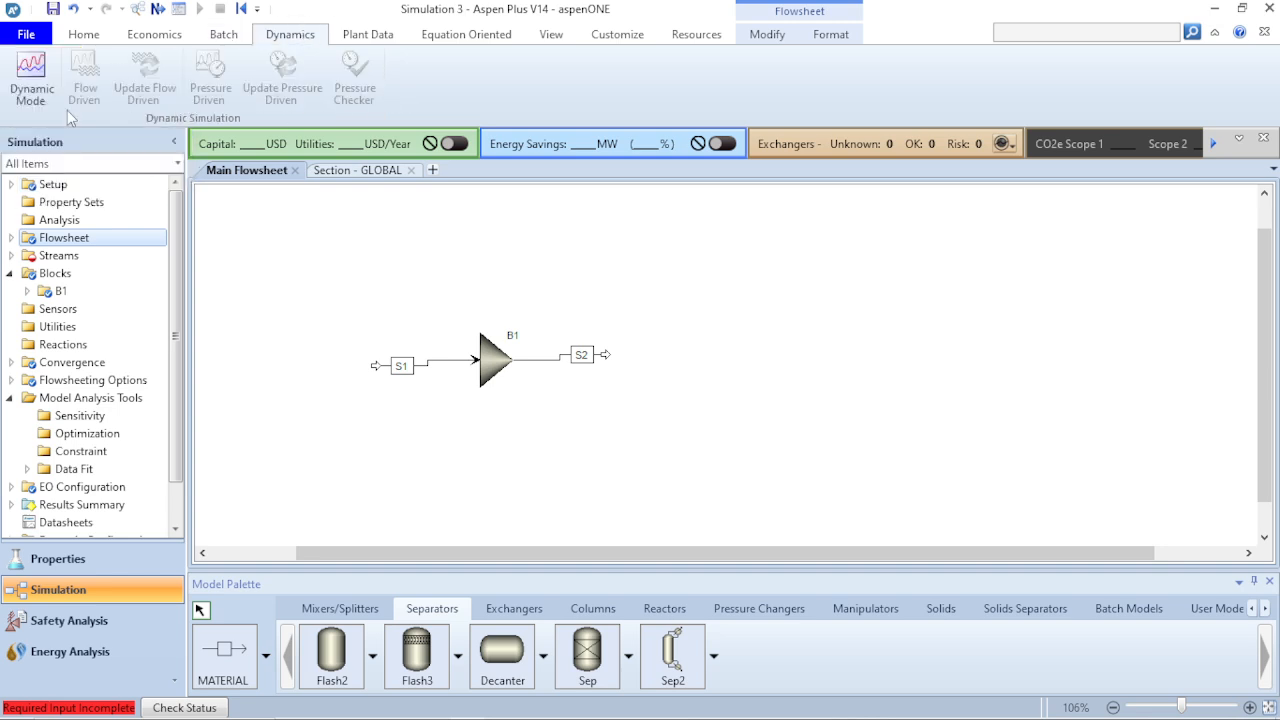
pyautogui.click(370, 35)
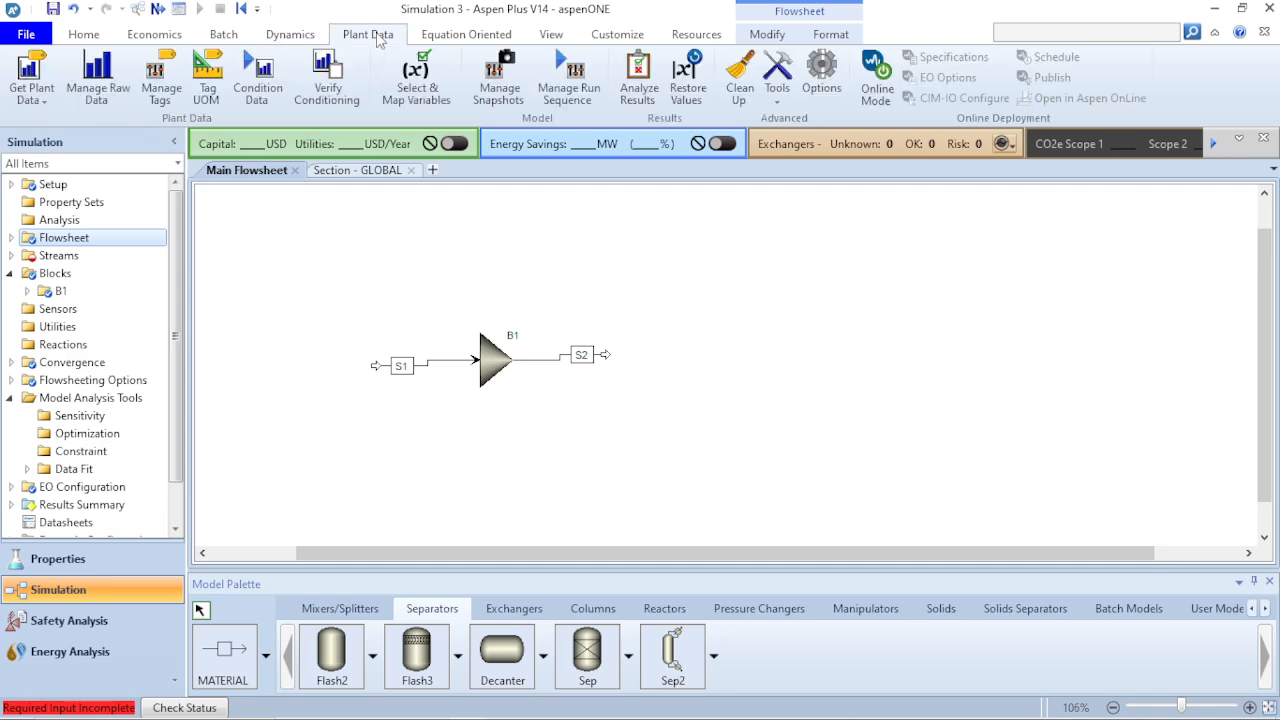
# - Examine the Equation Oriented, View, Customize, Resources and flowsheet Modify commands
pyautogui.click(466, 36)
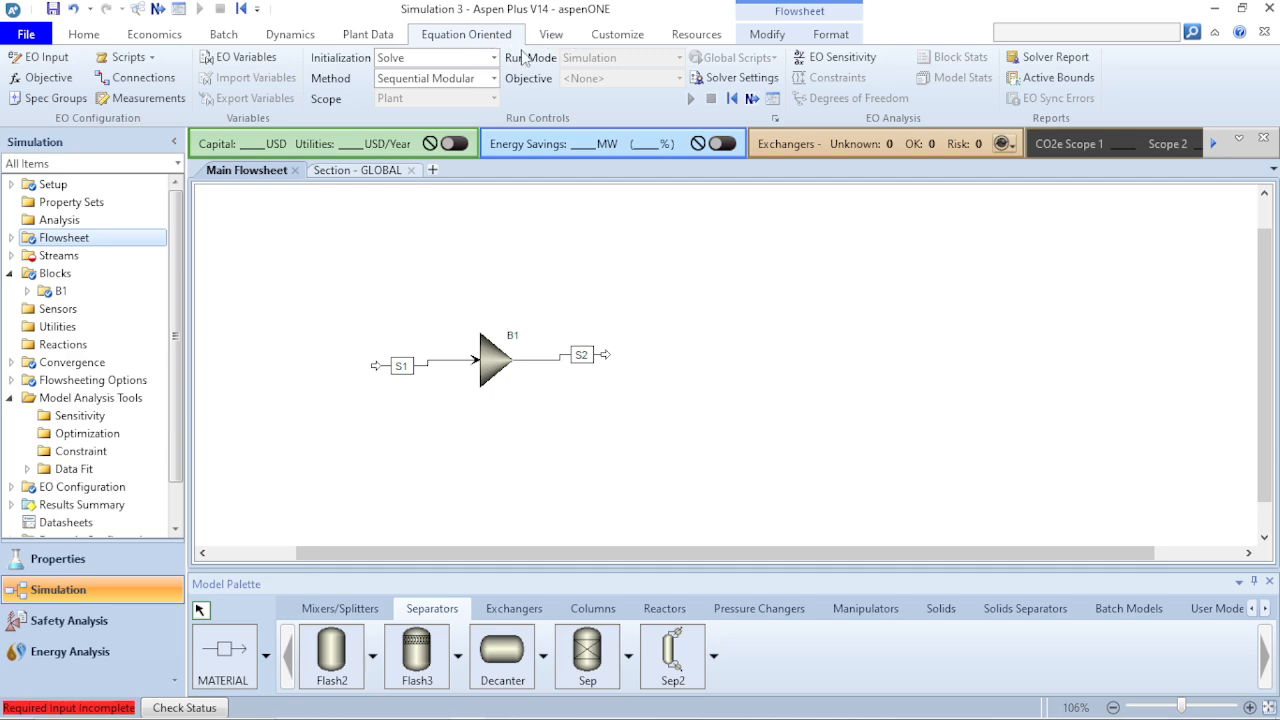
pyautogui.click(550, 36)
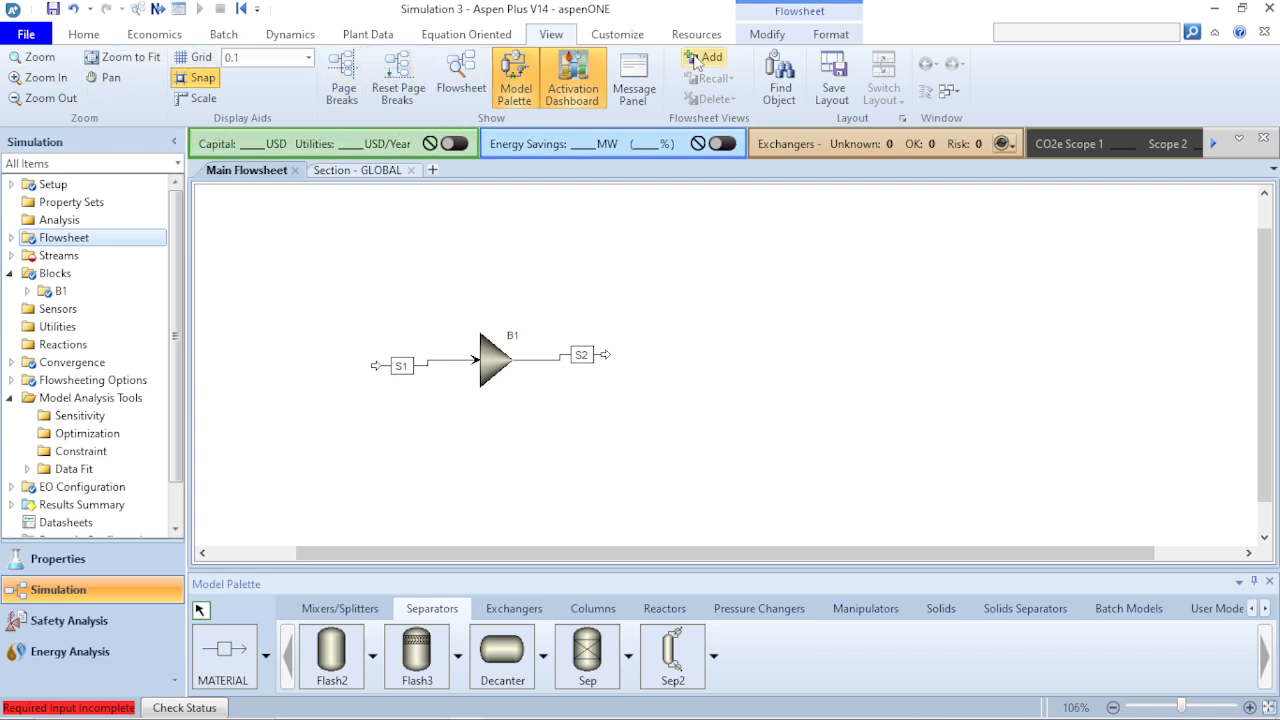
pyautogui.click(621, 37)
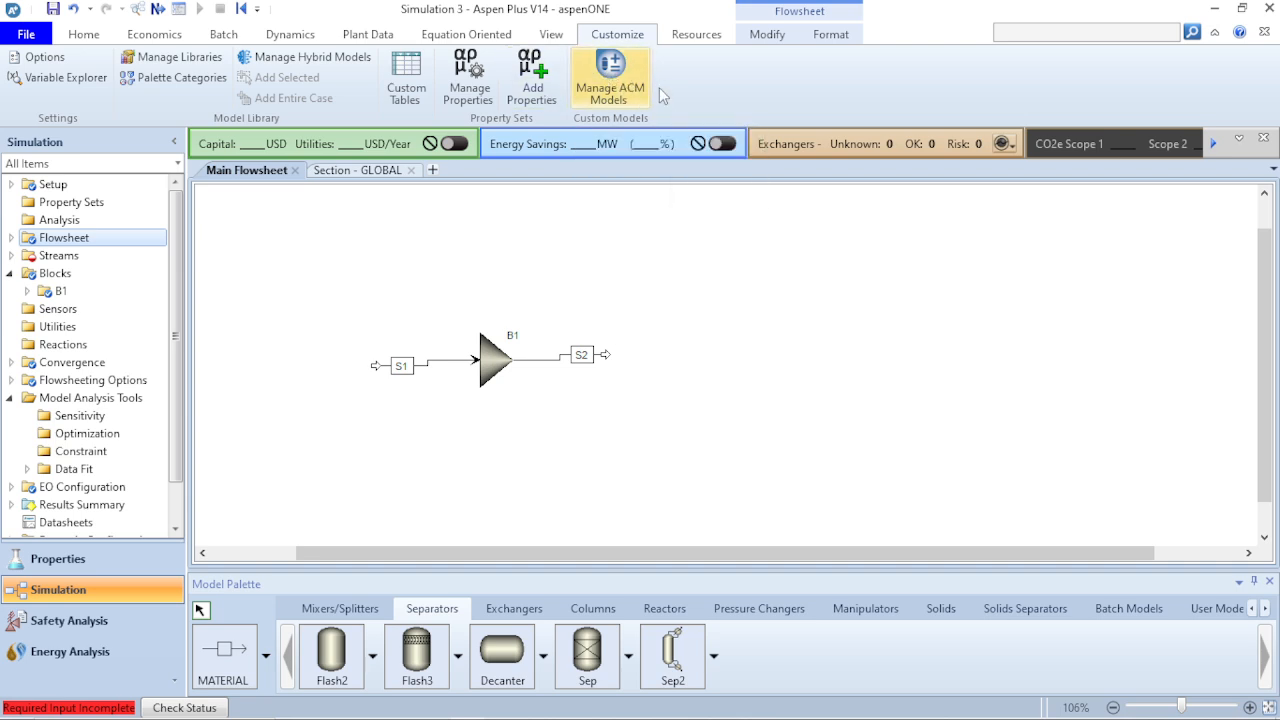
pyautogui.click(694, 40)
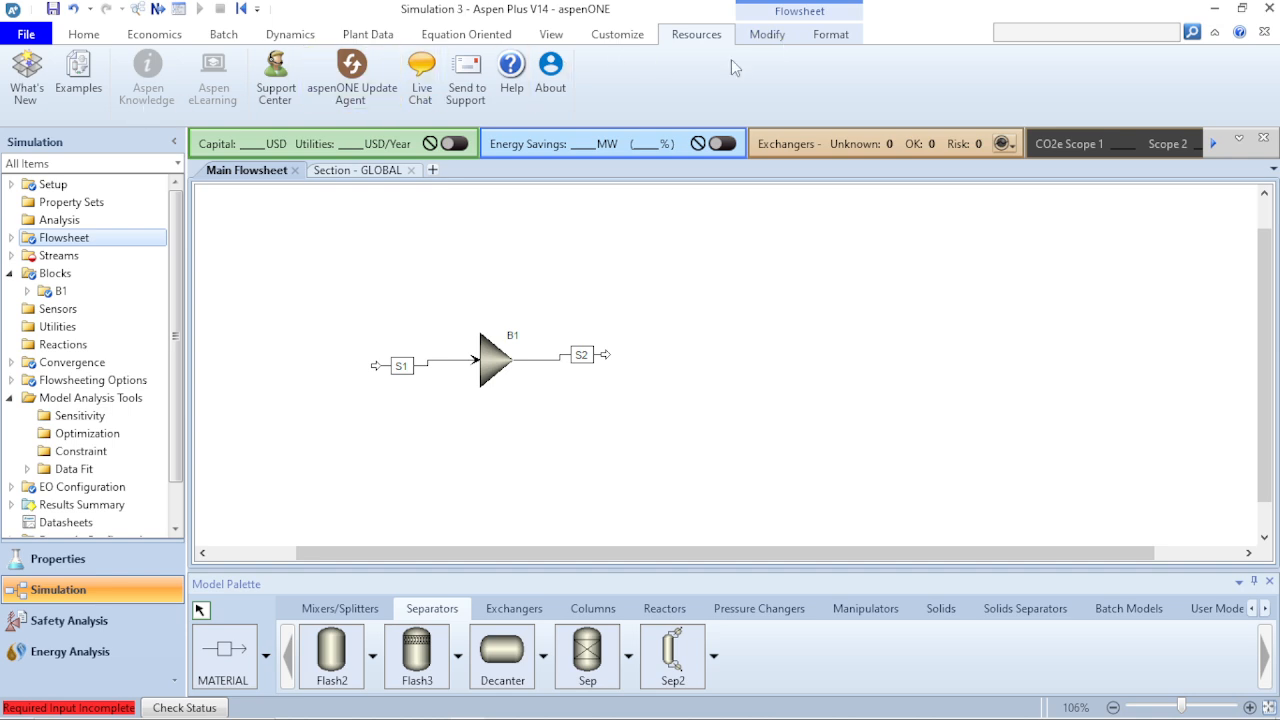
pyautogui.click(765, 35)
# - Look at the home page of the Aspen Plus Help and close the help window
pyautogui.click(683, 42)
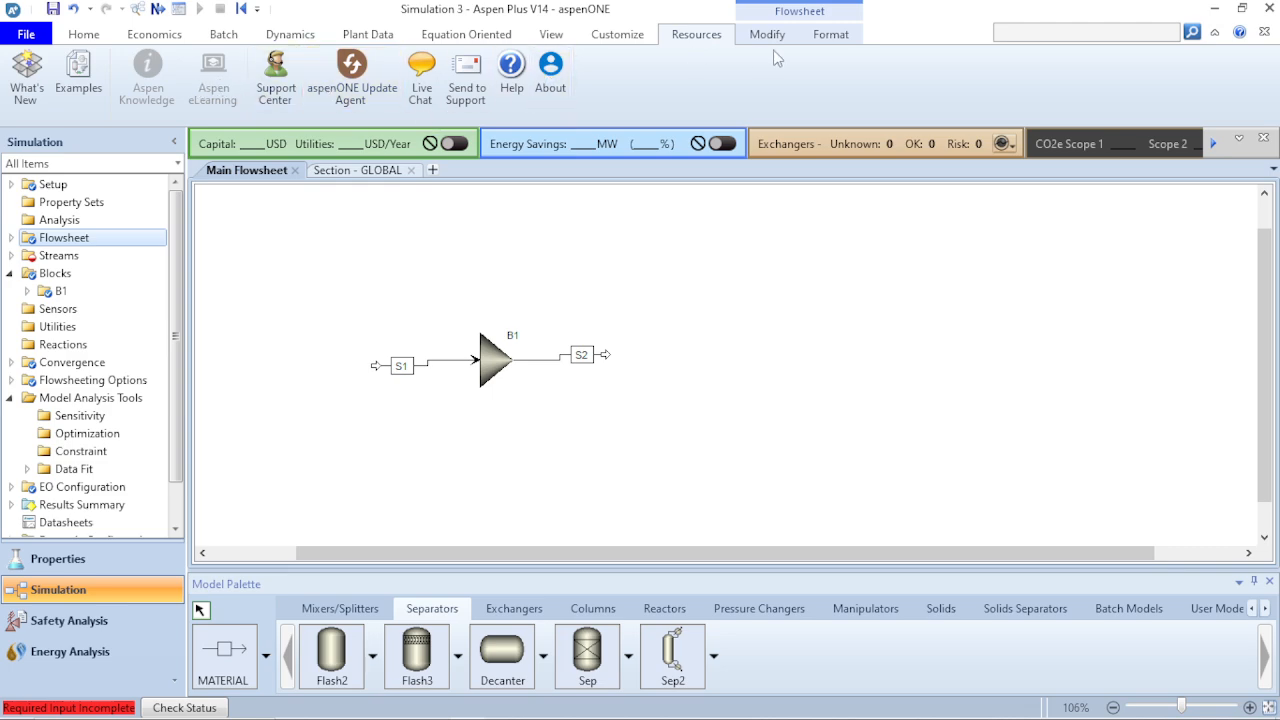
pyautogui.click(512, 75)
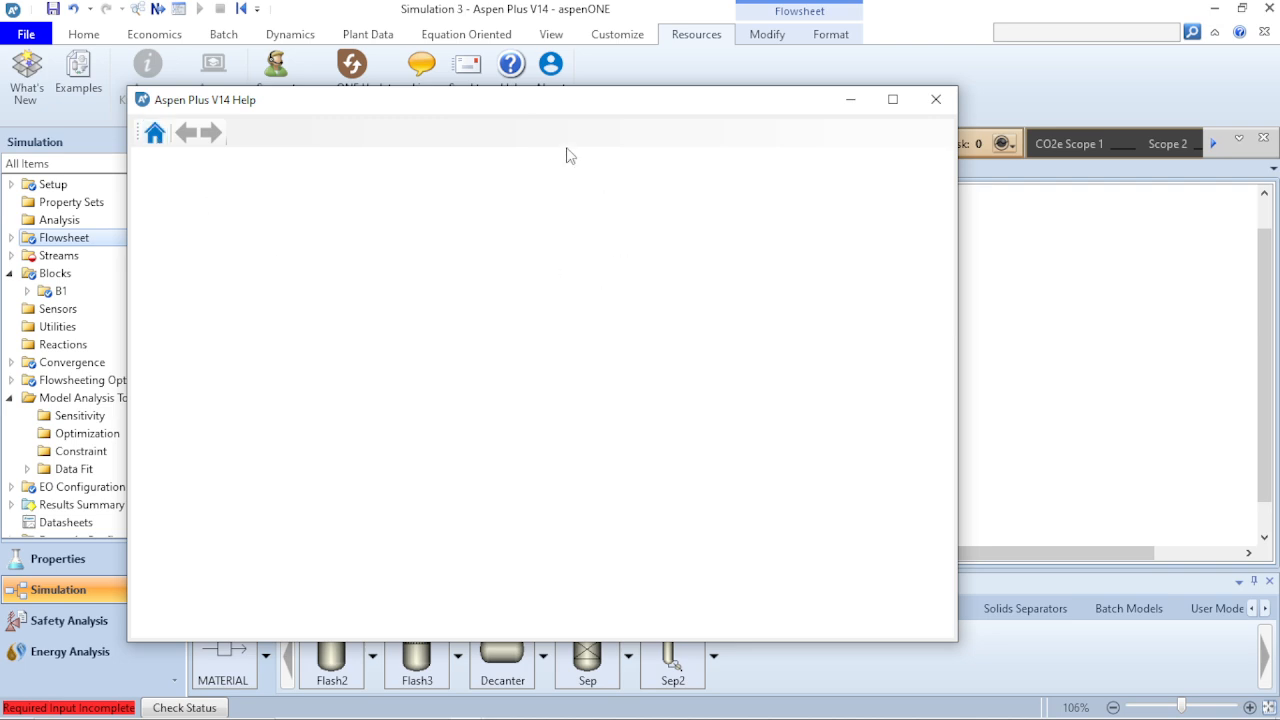
pyautogui.moveTo(545, 100); pyautogui.dragTo(555, 62)
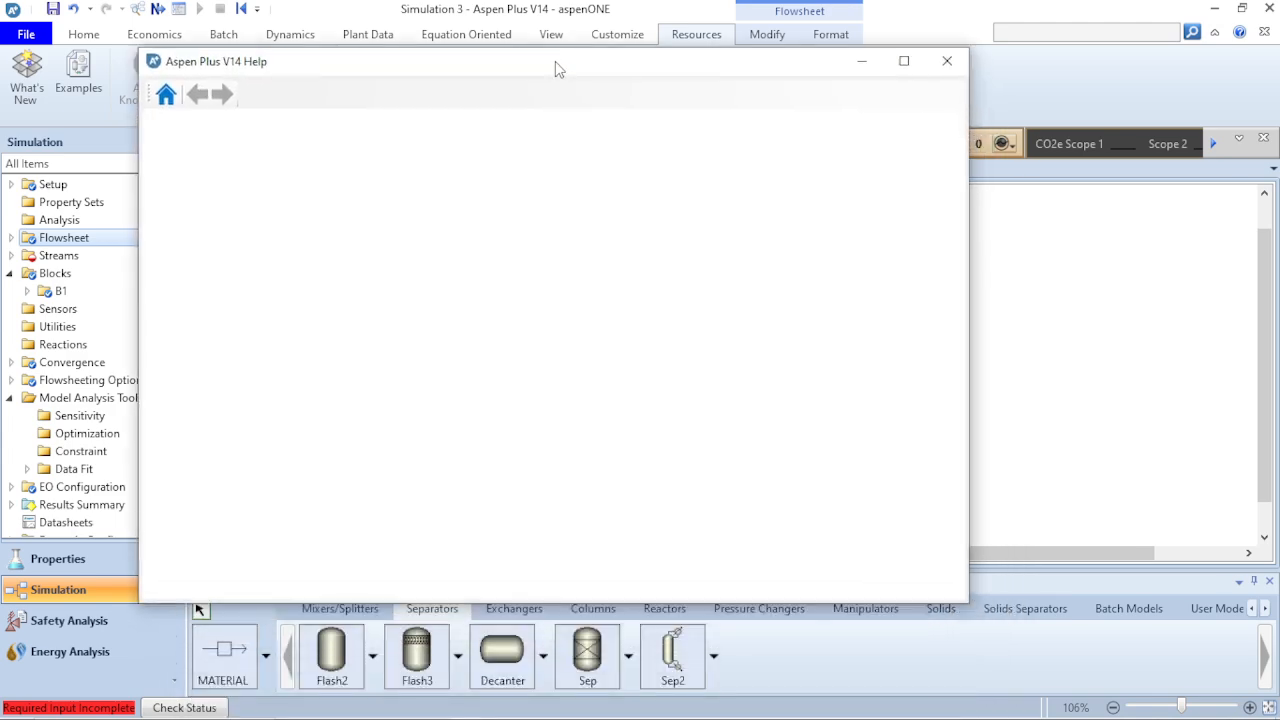
pyautogui.click(168, 97)
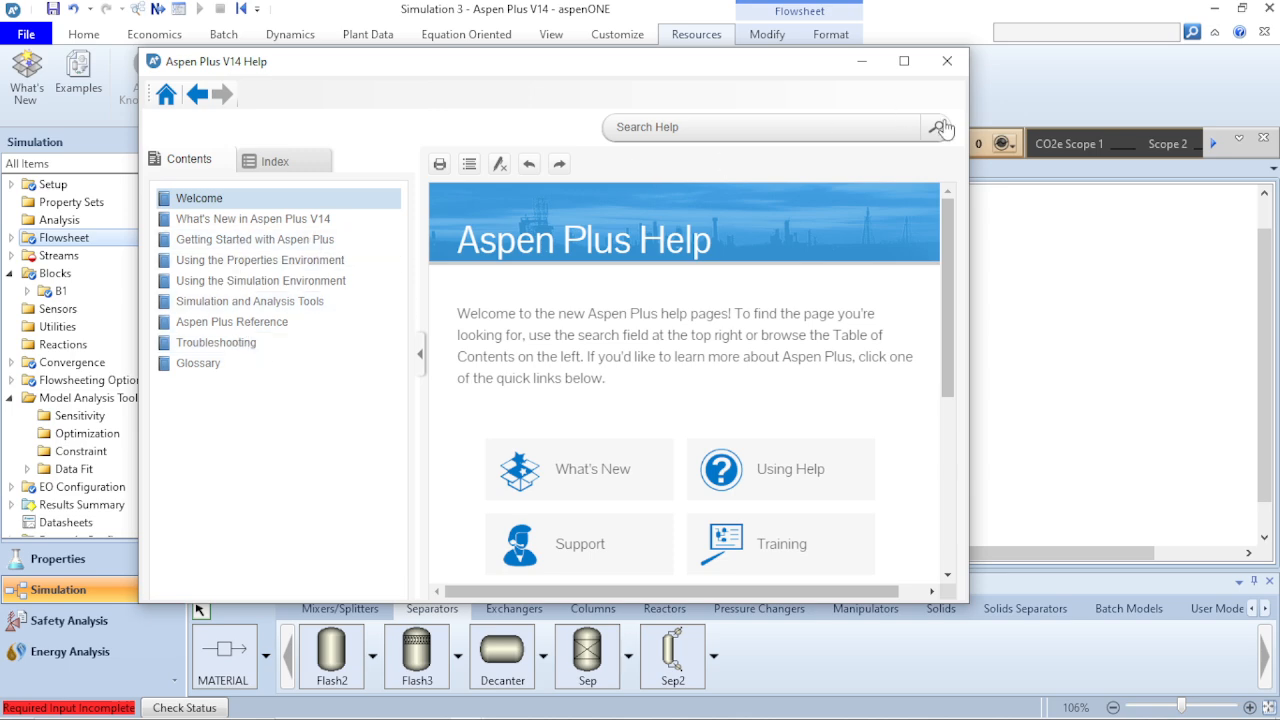
pyautogui.click(947, 64)
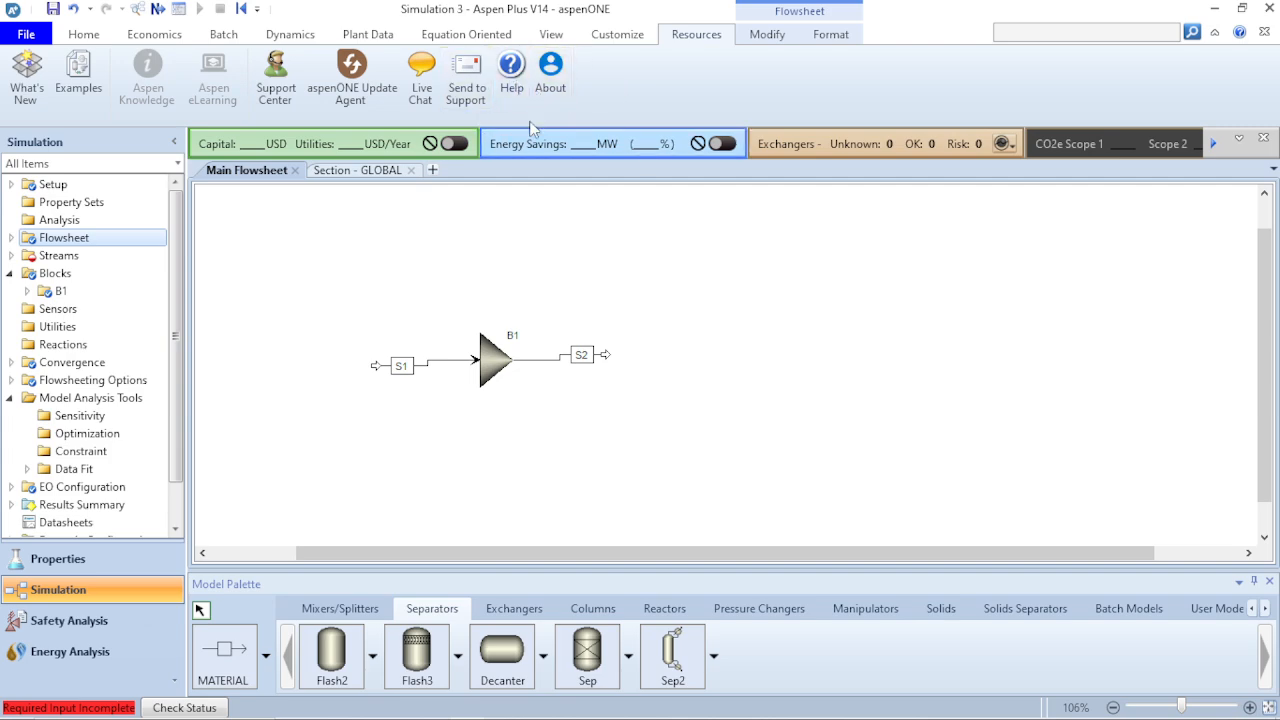
# - Shift the open end of feed stream S1 farther from the mixer, and toggle the 3D icons off and on again
pyautogui.click(770, 36)
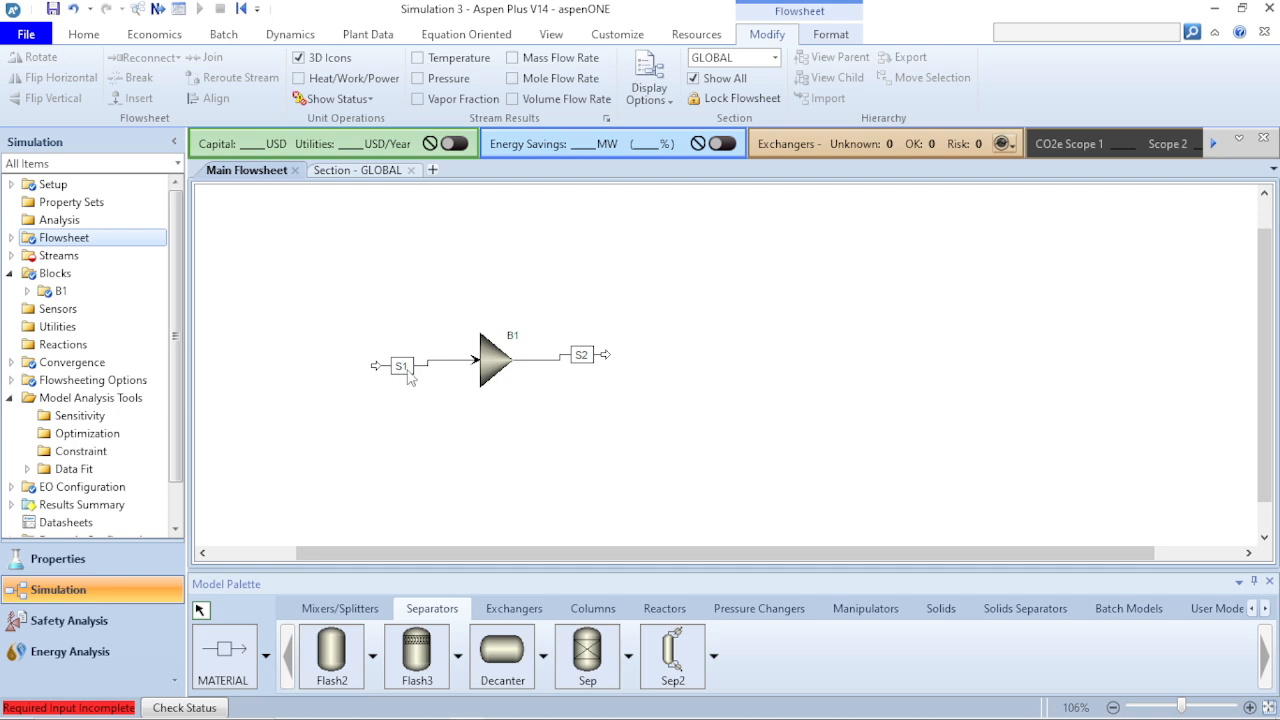
pyautogui.moveTo(375, 373); pyautogui.dragTo(358, 368)
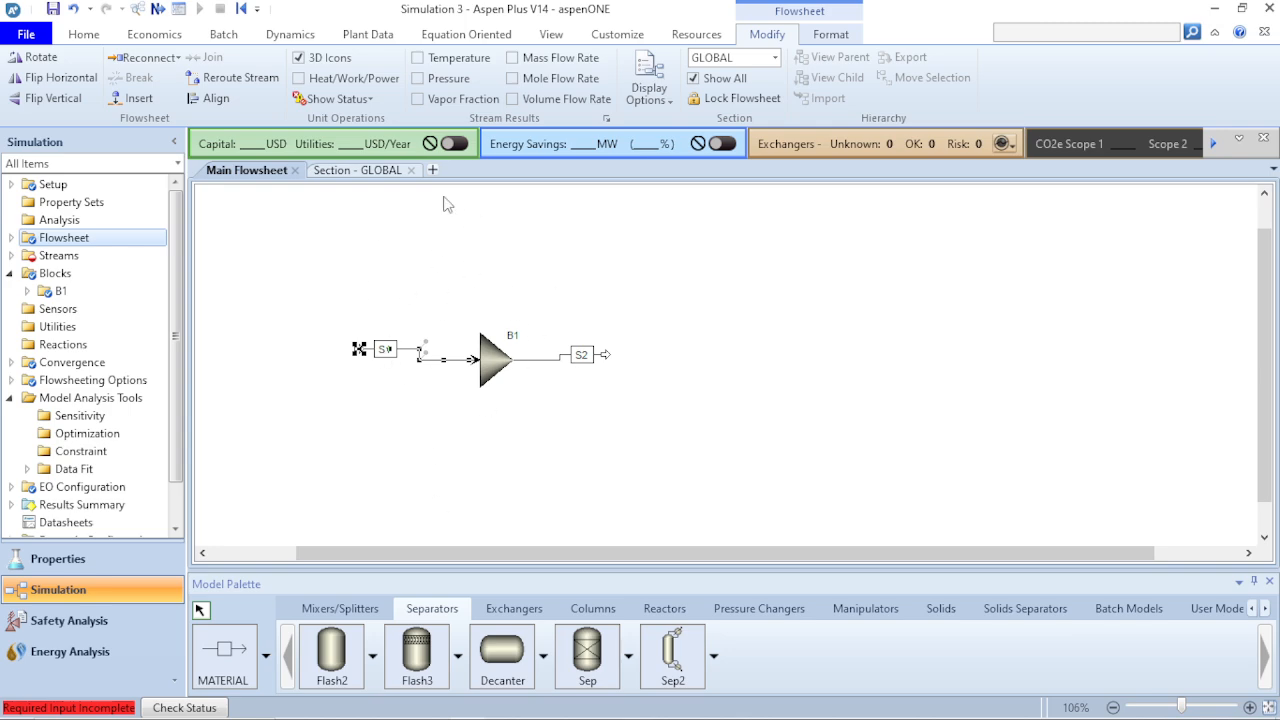
pyautogui.click(299, 60)
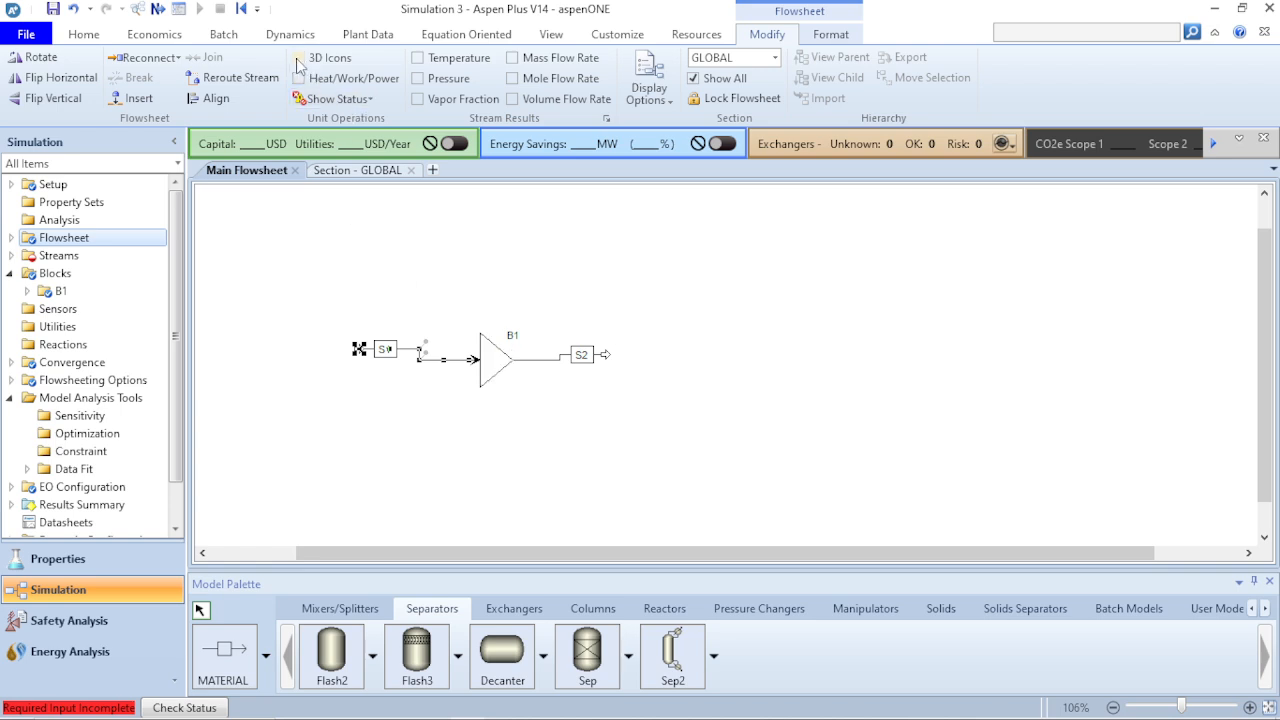
pyautogui.click(298, 59)
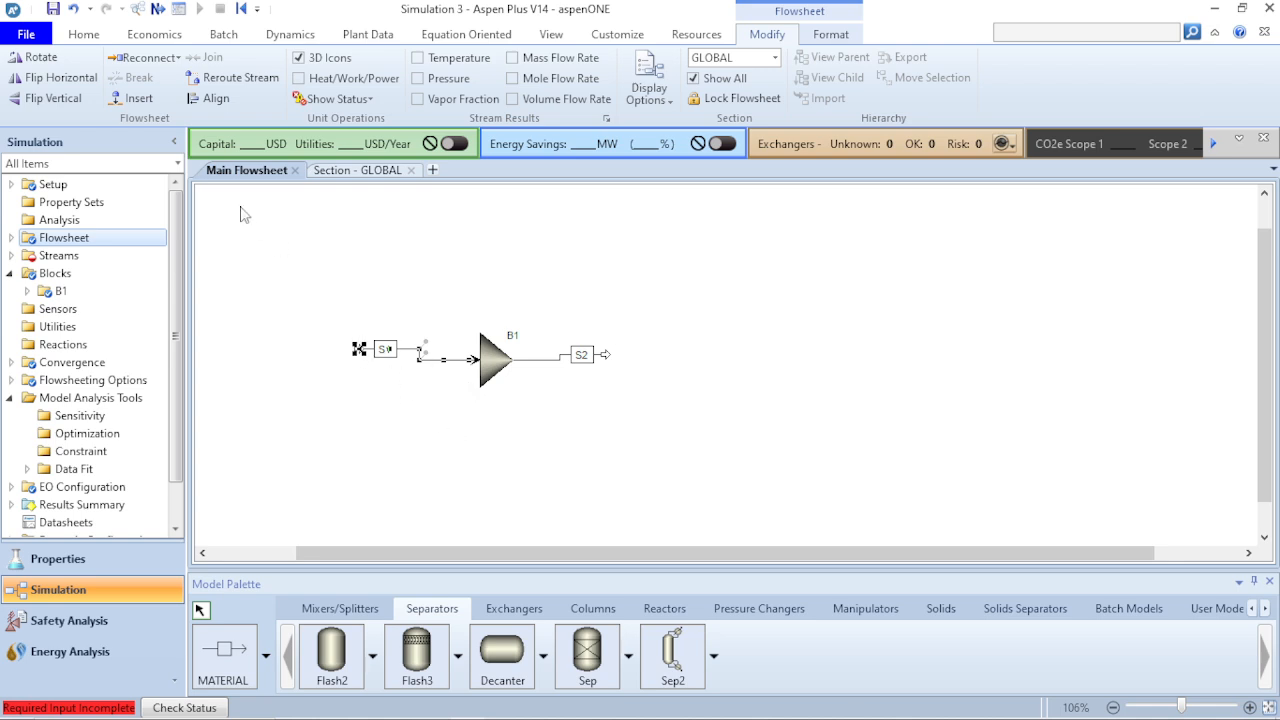
# - Detach stream S1 from the mixer's inlet with Reconnect Destination, leaving its outlet end free on the flowsheet
pyautogui.click(175, 57)
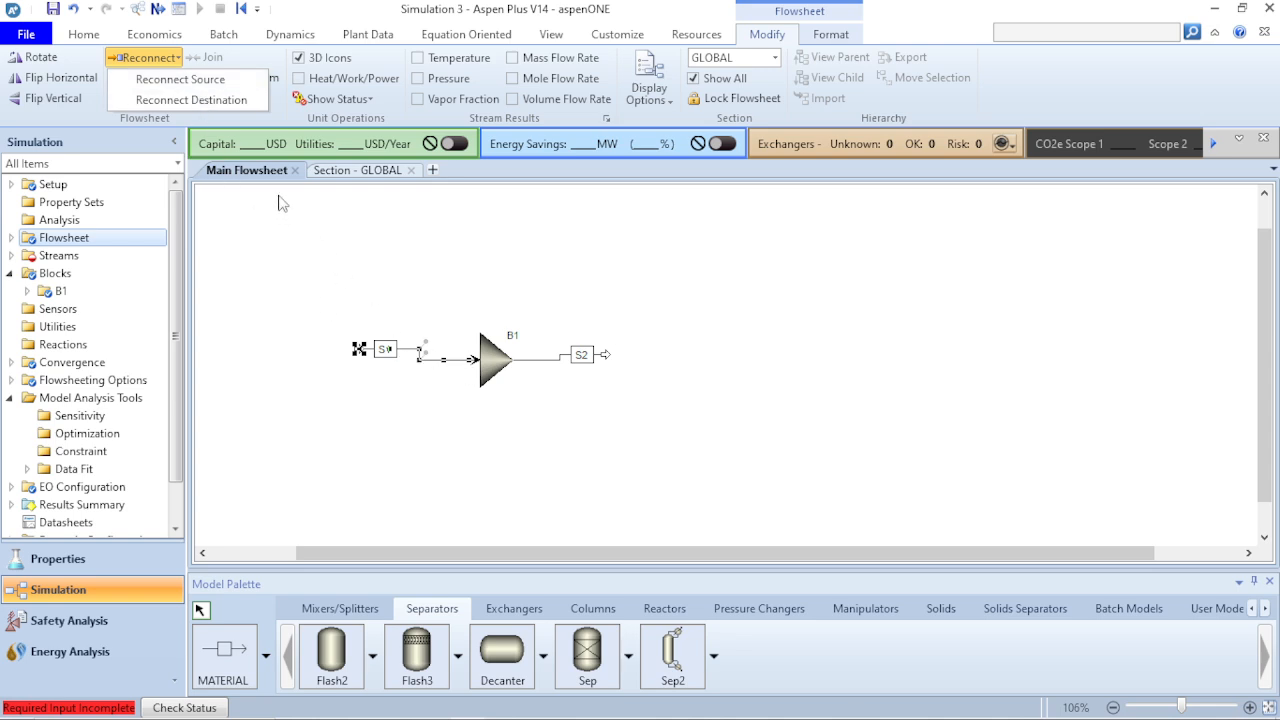
pyautogui.click(212, 99)
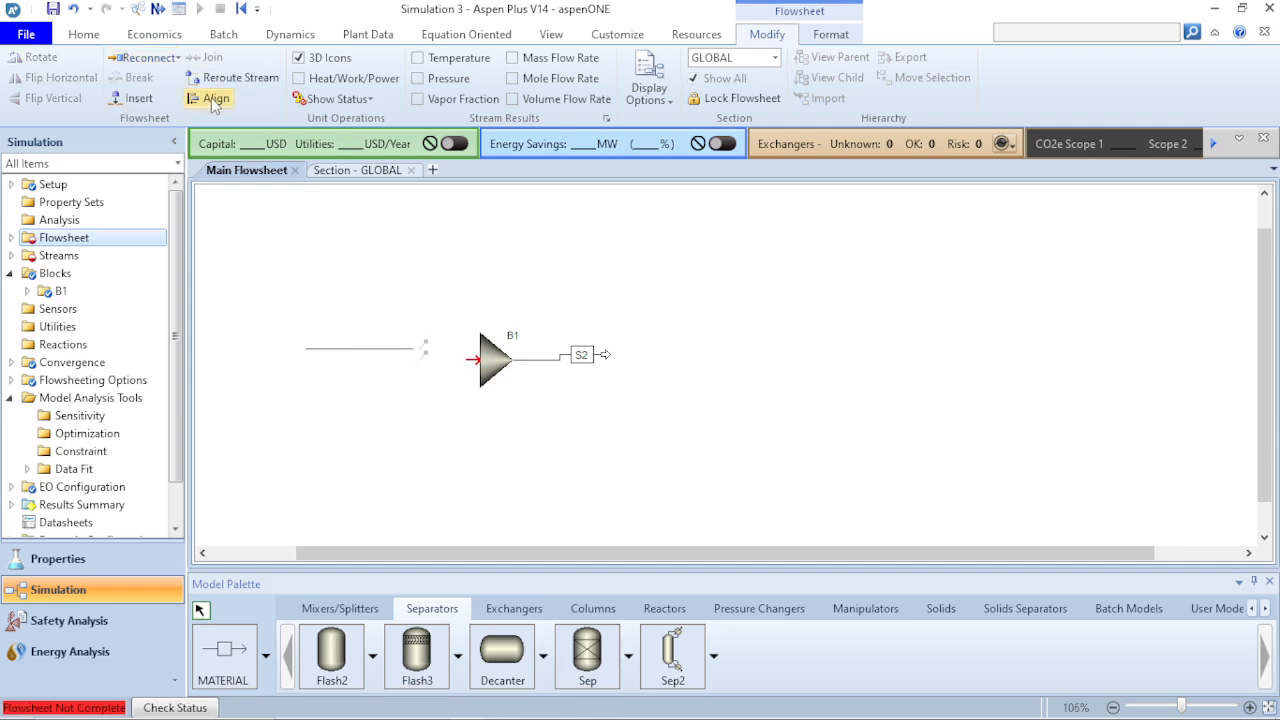
pyautogui.click(371, 319)
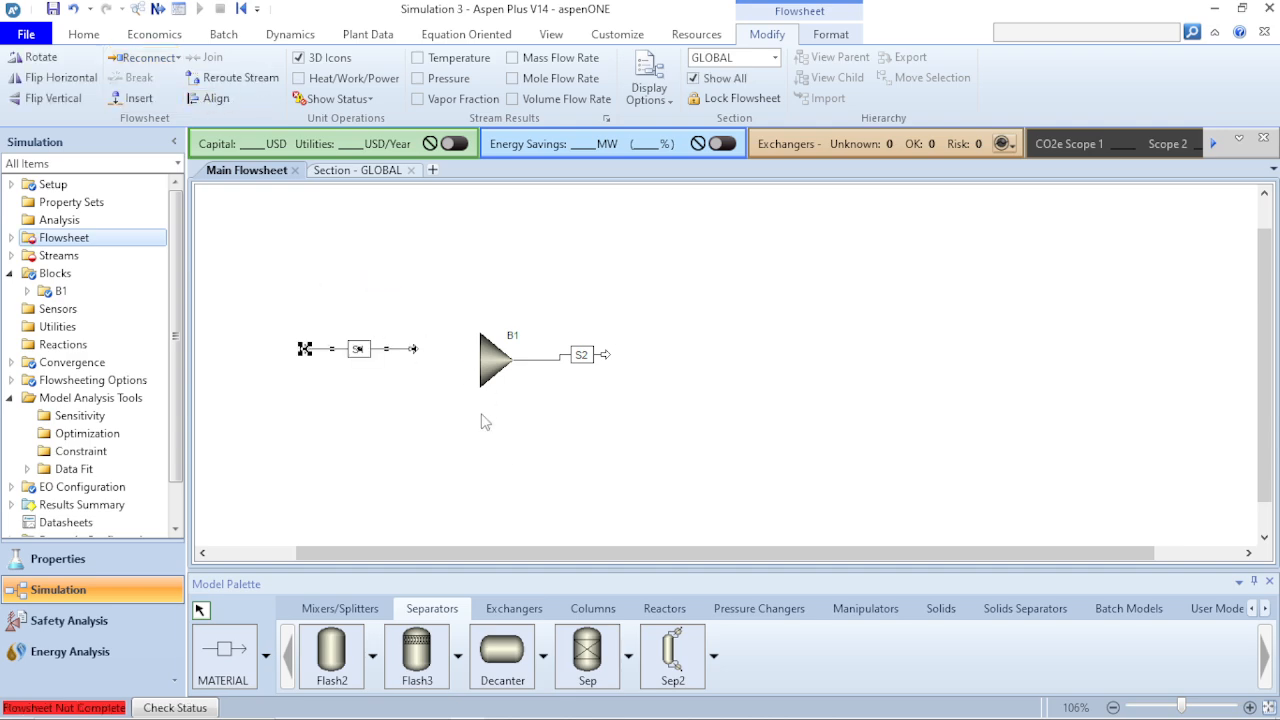
pyautogui.click(481, 421)
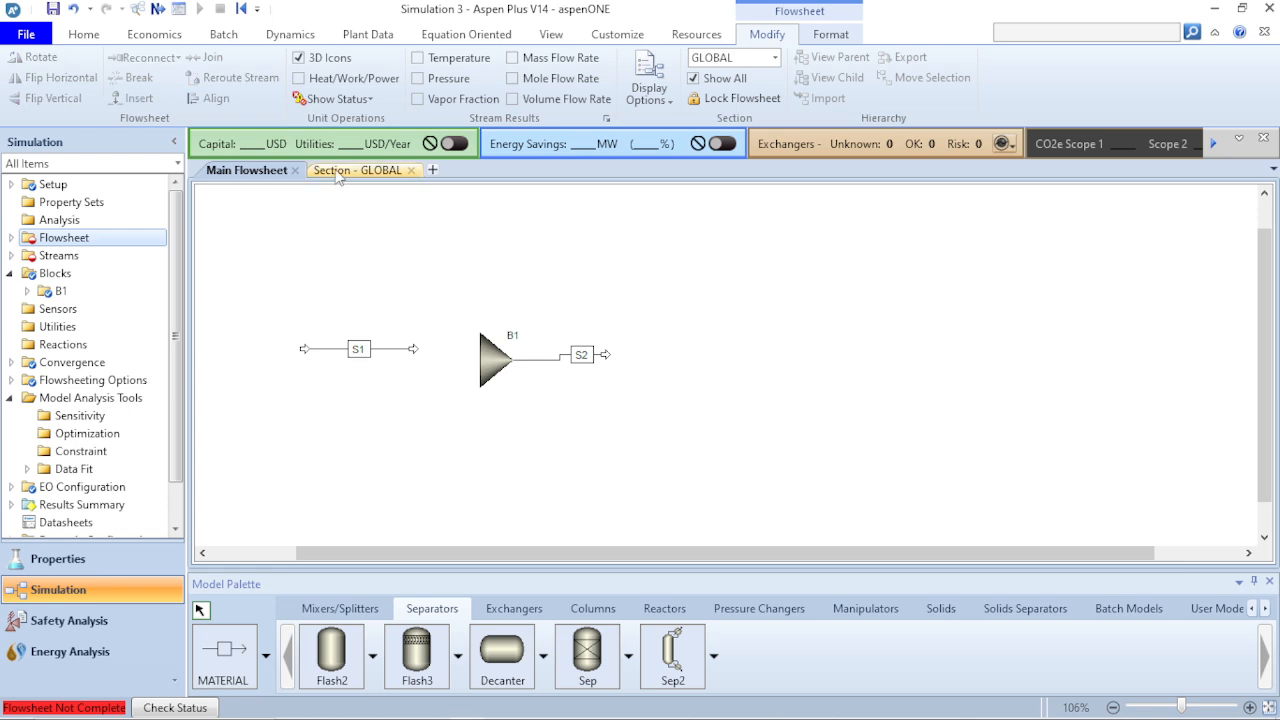
# - Look over the flowsheet formatting tools, move stream S1 down level with the mixer, and check the items under block B1
pyautogui.click(848, 36)
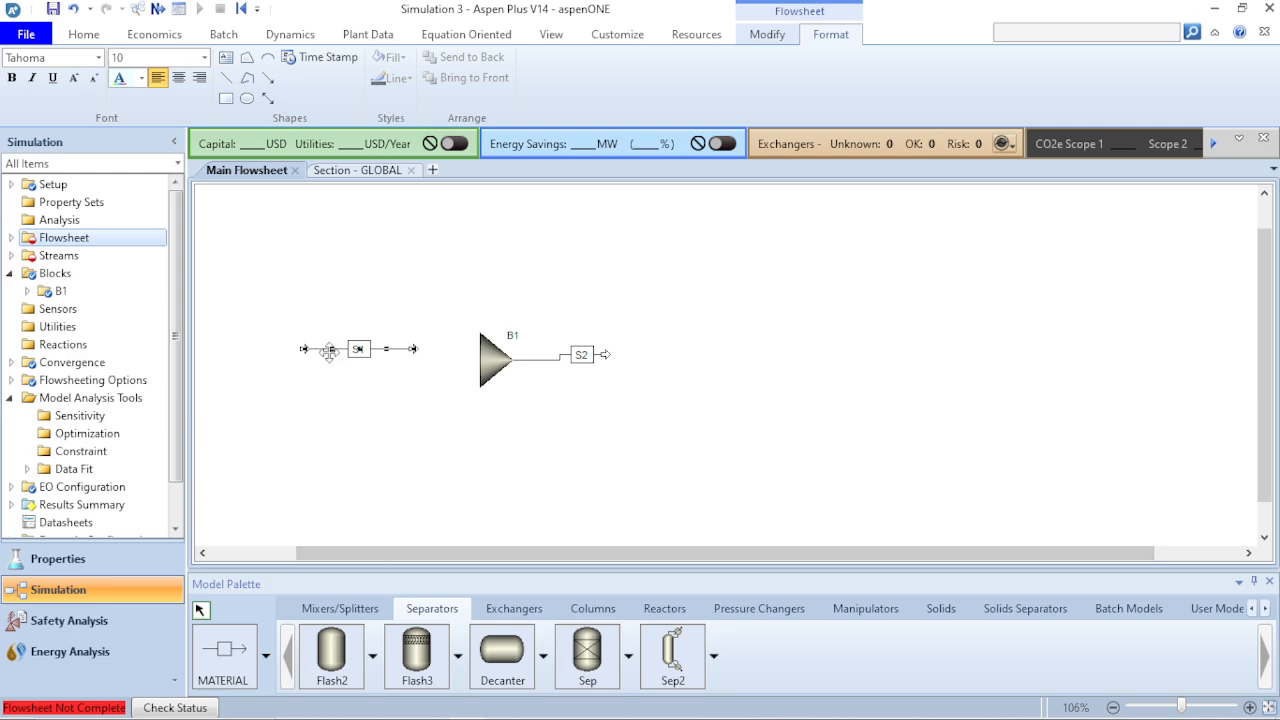
pyautogui.moveTo(357, 350); pyautogui.dragTo(390, 367)
pyautogui.click(431, 421)
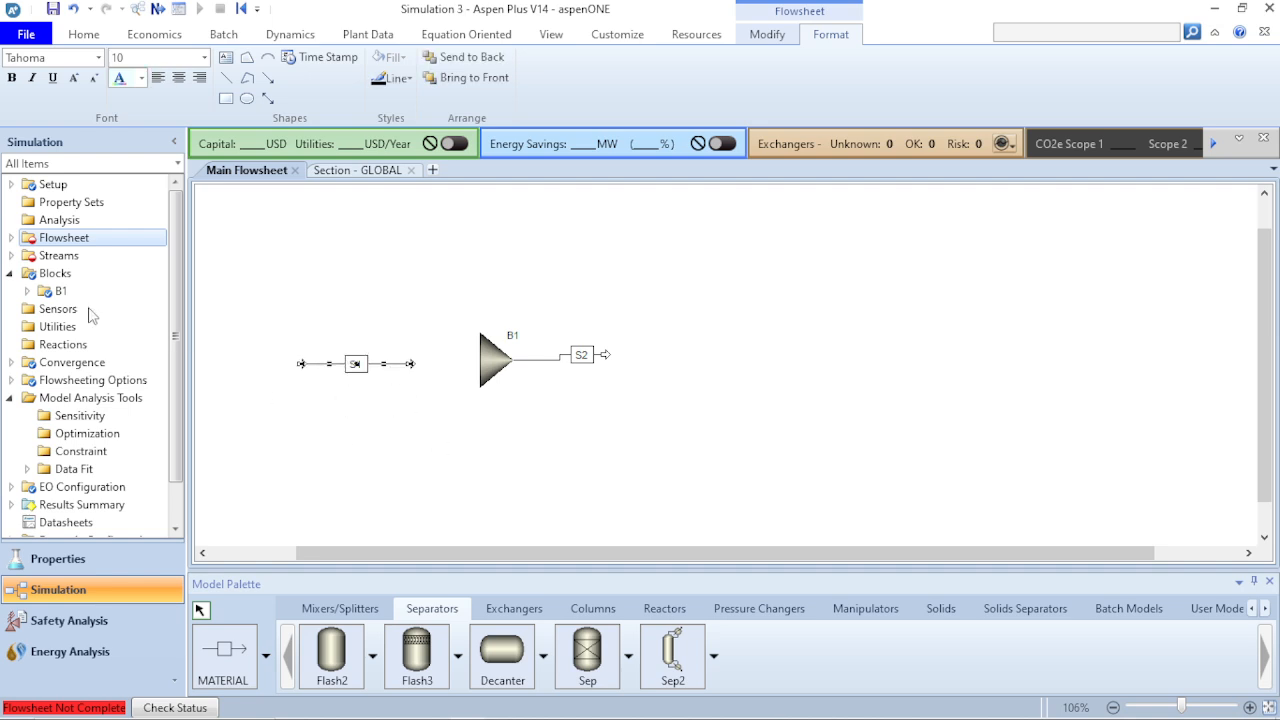
pyautogui.click(27, 291)
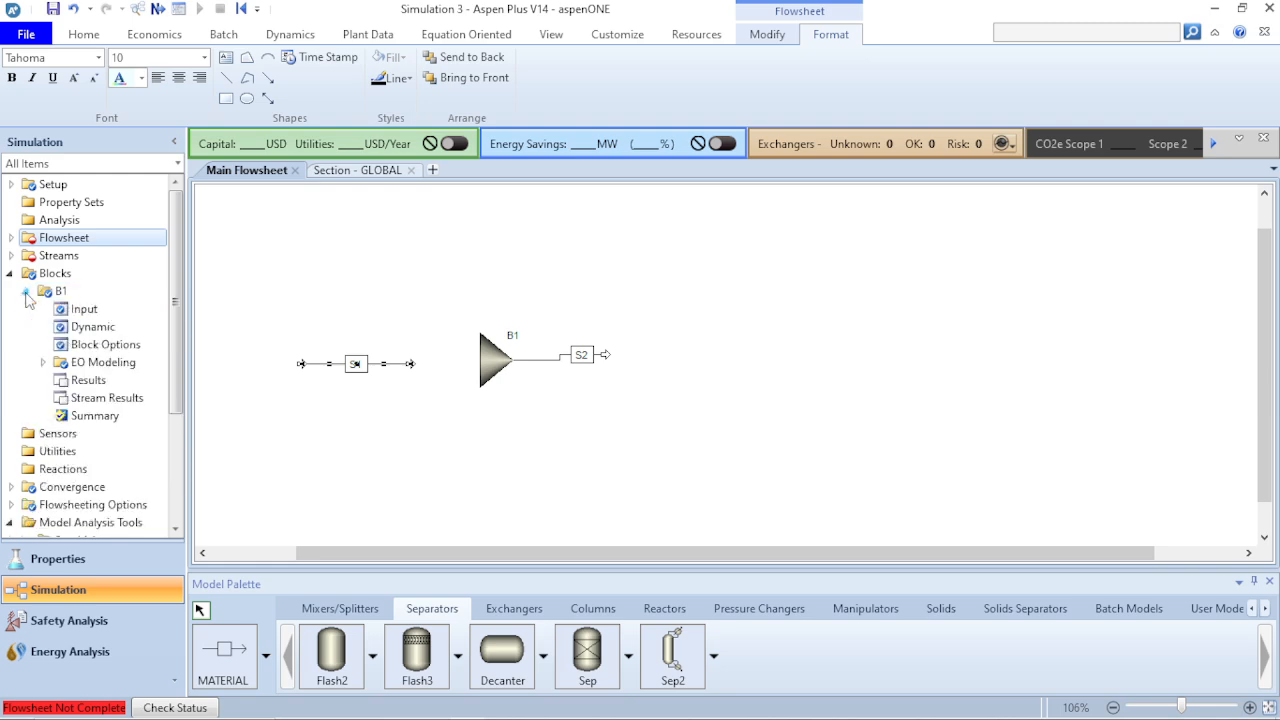
pyautogui.click(27, 291)
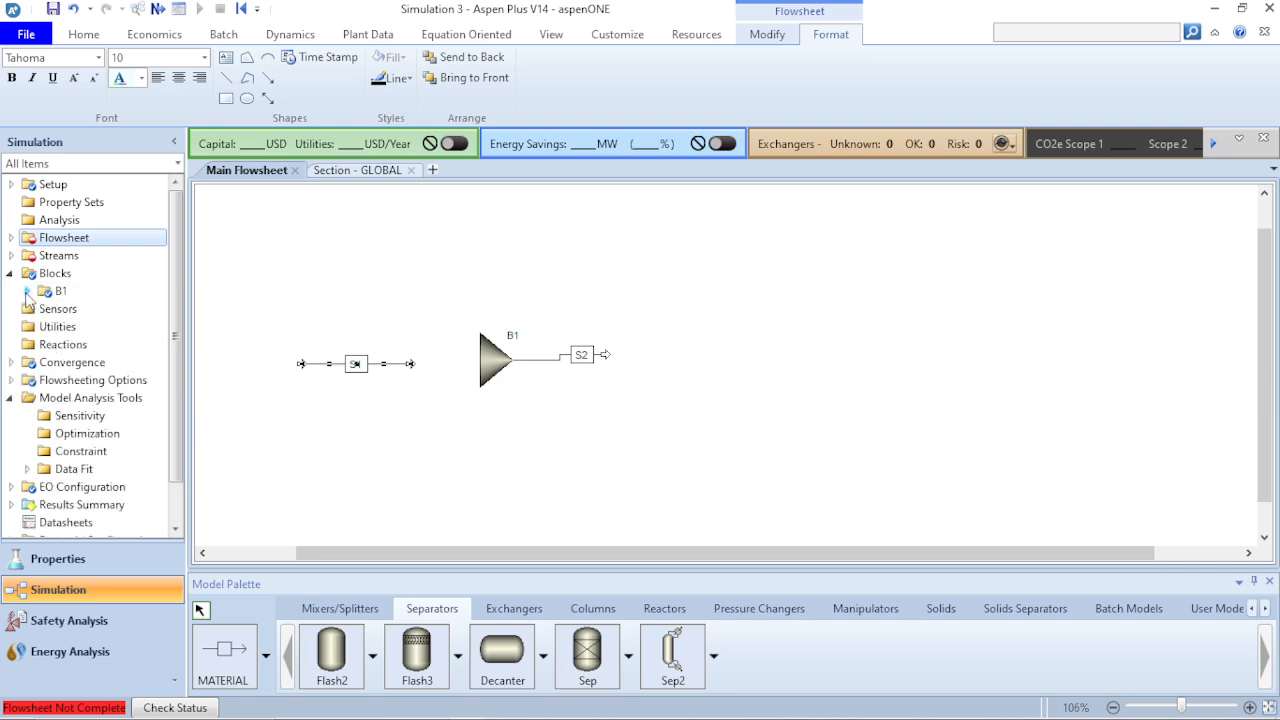
# - Move stream S1 and mixer B1 closer together, and extend product stream S2 into a straight horizontal line
pyautogui.click(398, 397)
pyautogui.moveTo(380, 364); pyautogui.dragTo(394, 360)
pyautogui.moveTo(513, 368); pyautogui.dragTo(496, 374)
pyautogui.click(683, 408)
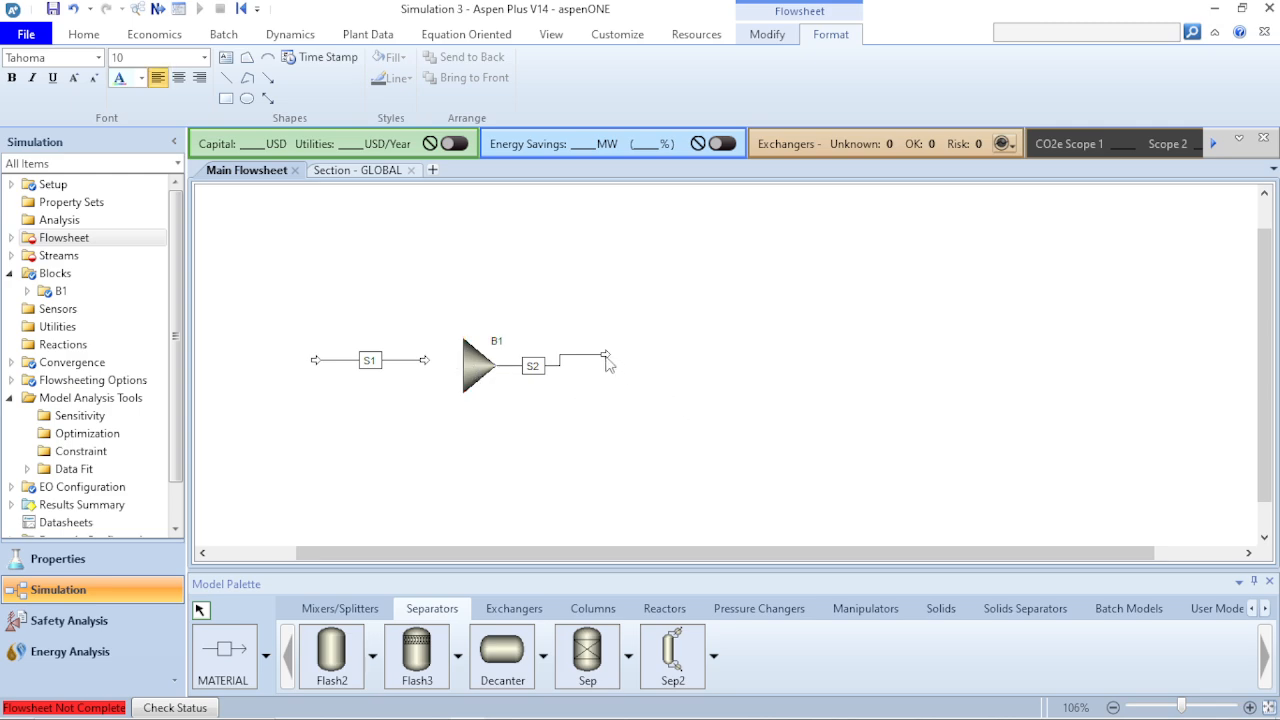
pyautogui.moveTo(606, 356); pyautogui.dragTo(644, 366)
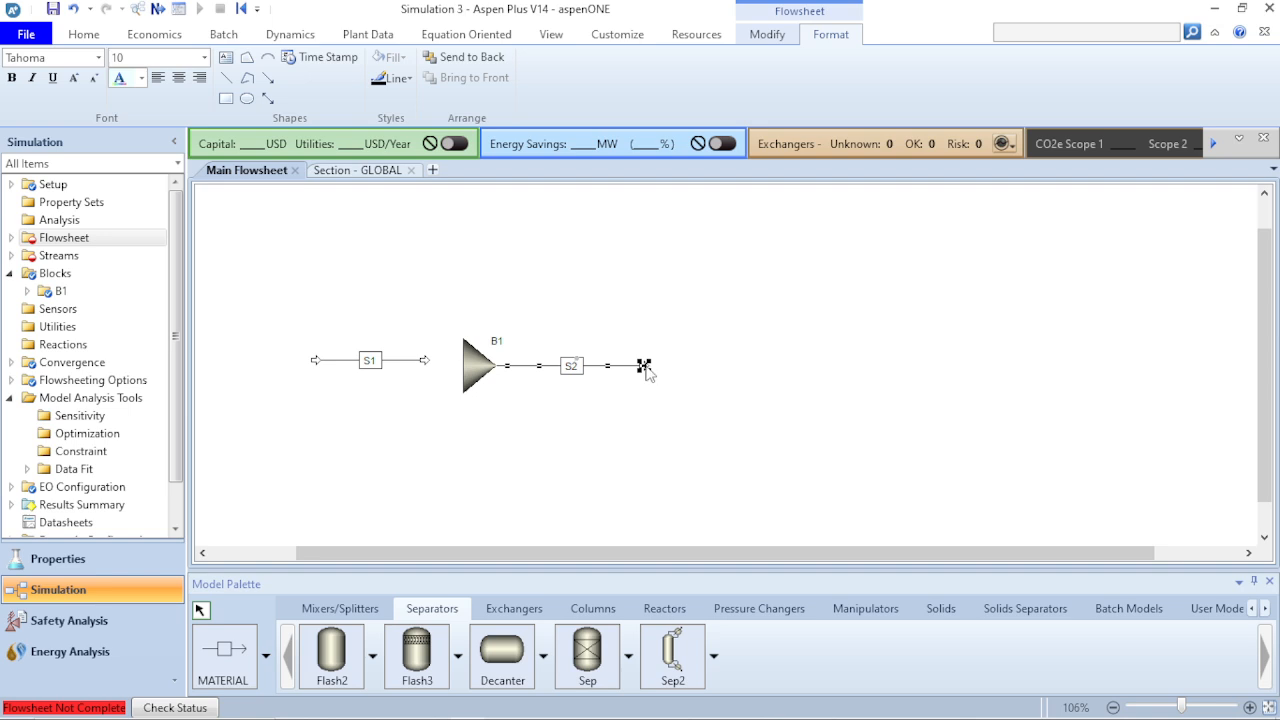
pyautogui.click(734, 430)
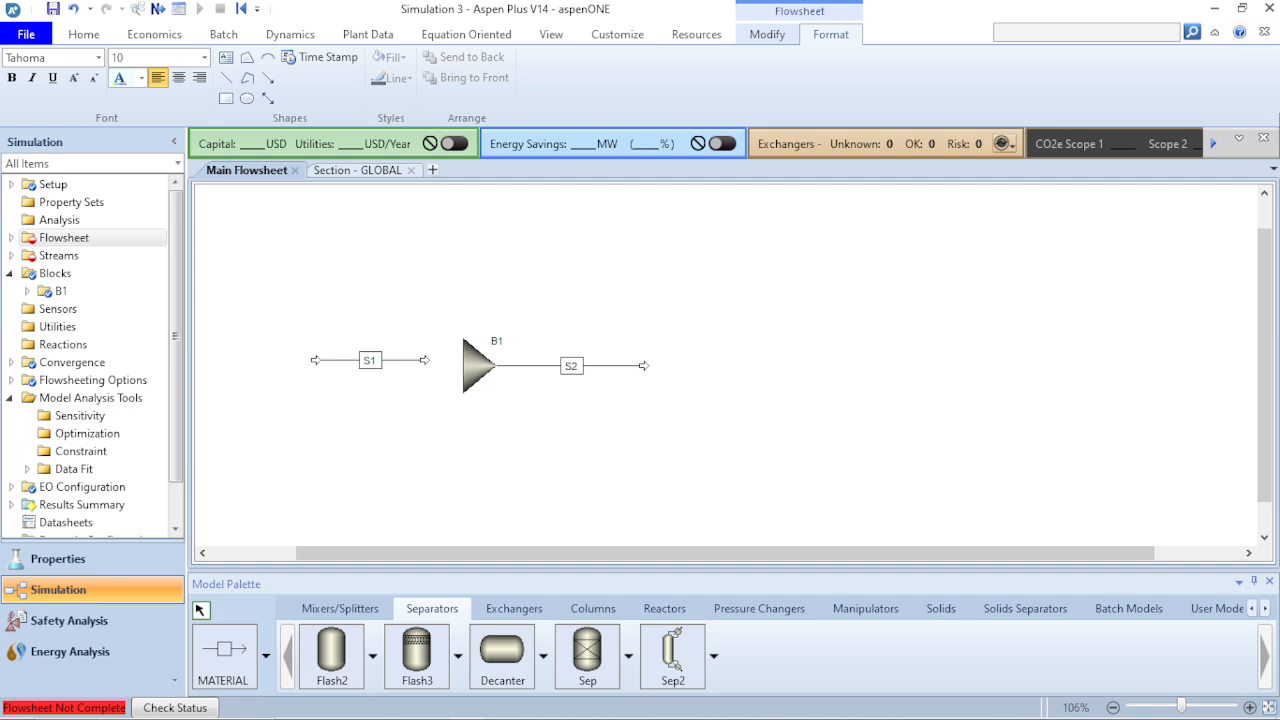
pyautogui.moveTo(517, 718)
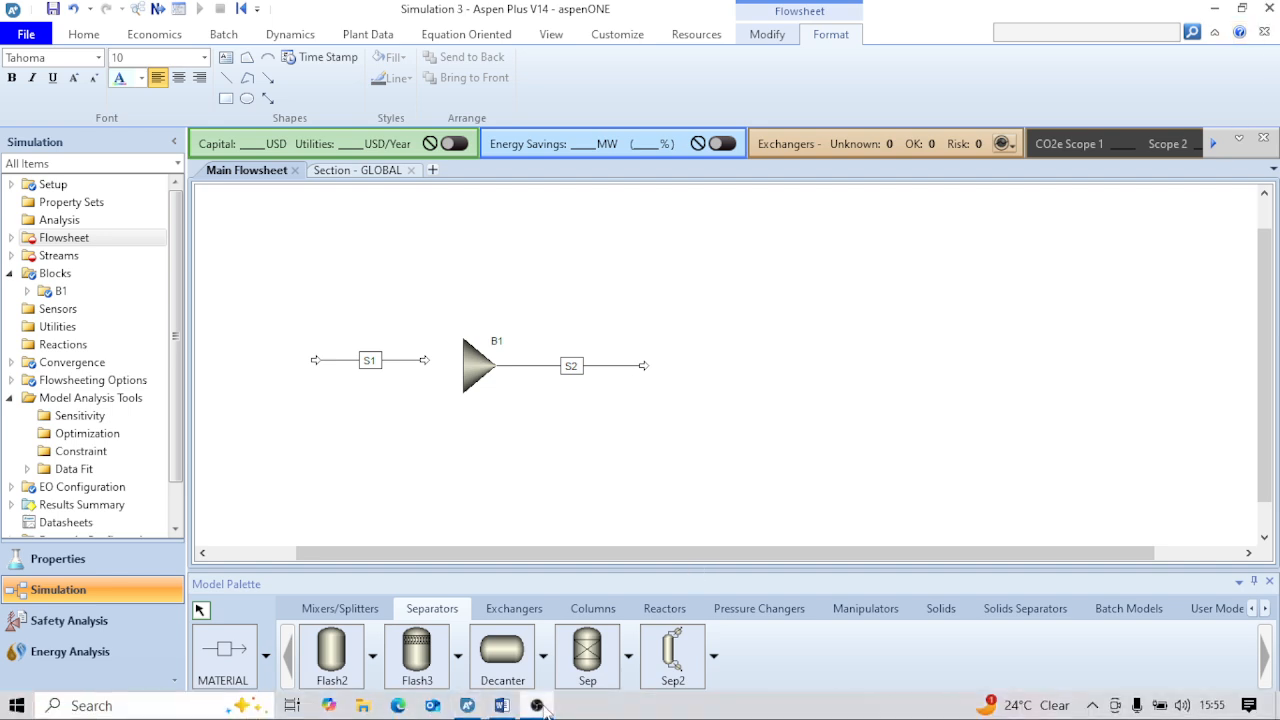